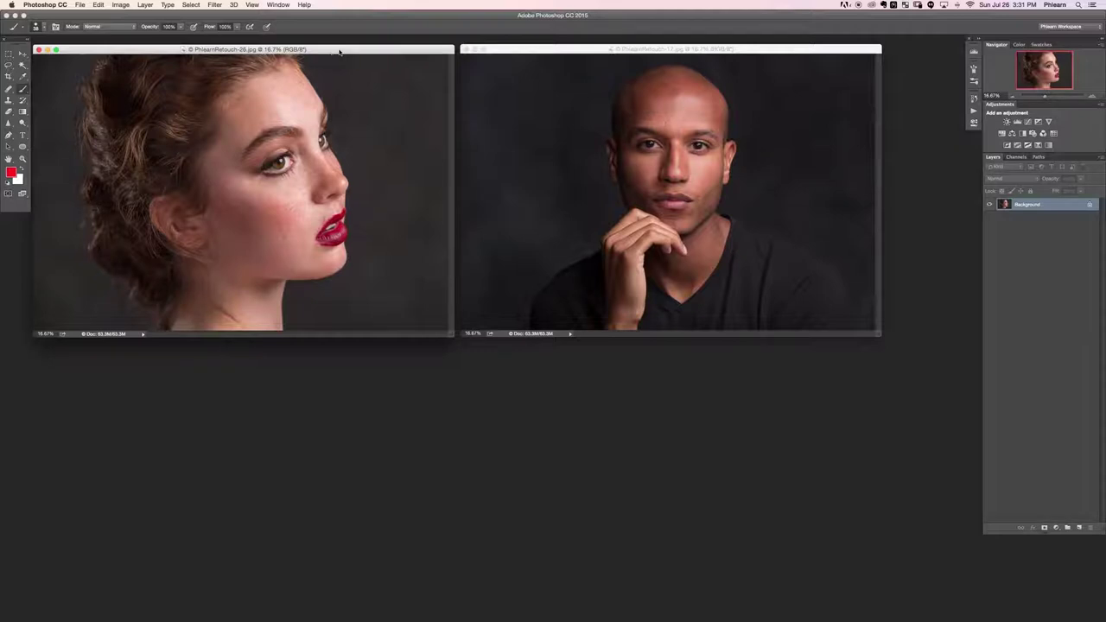
# Show the woman's portrait in full-screen mode, zoomed in on the face, and add a new blank layer.
pyautogui.press('f')
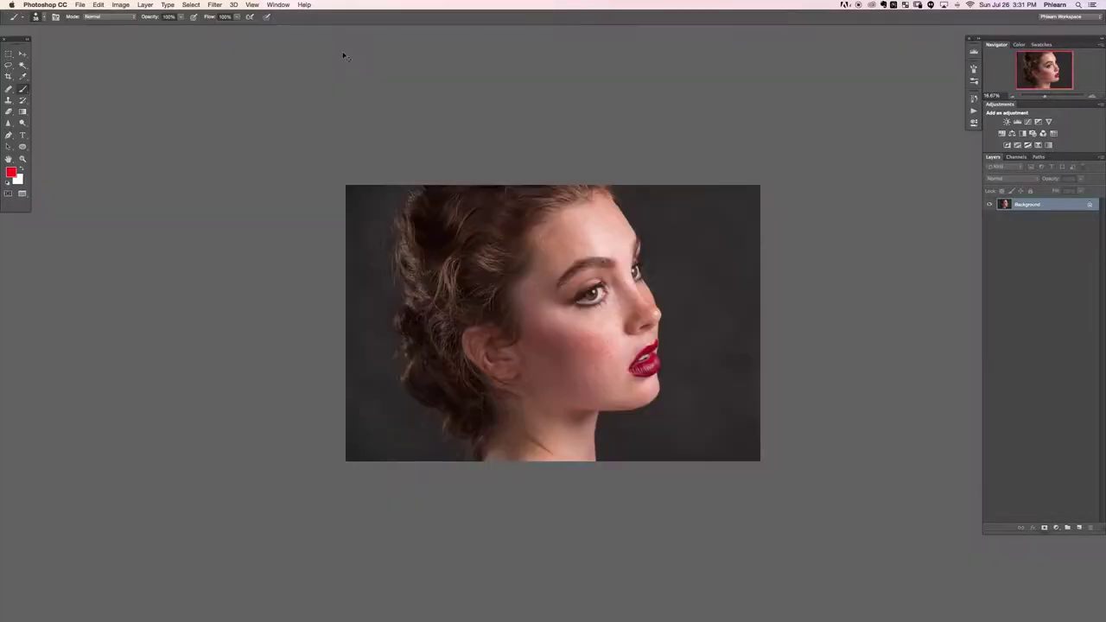
pyautogui.press('super+equal')
pyautogui.press('super+equal')
pyautogui.press('super+equal')
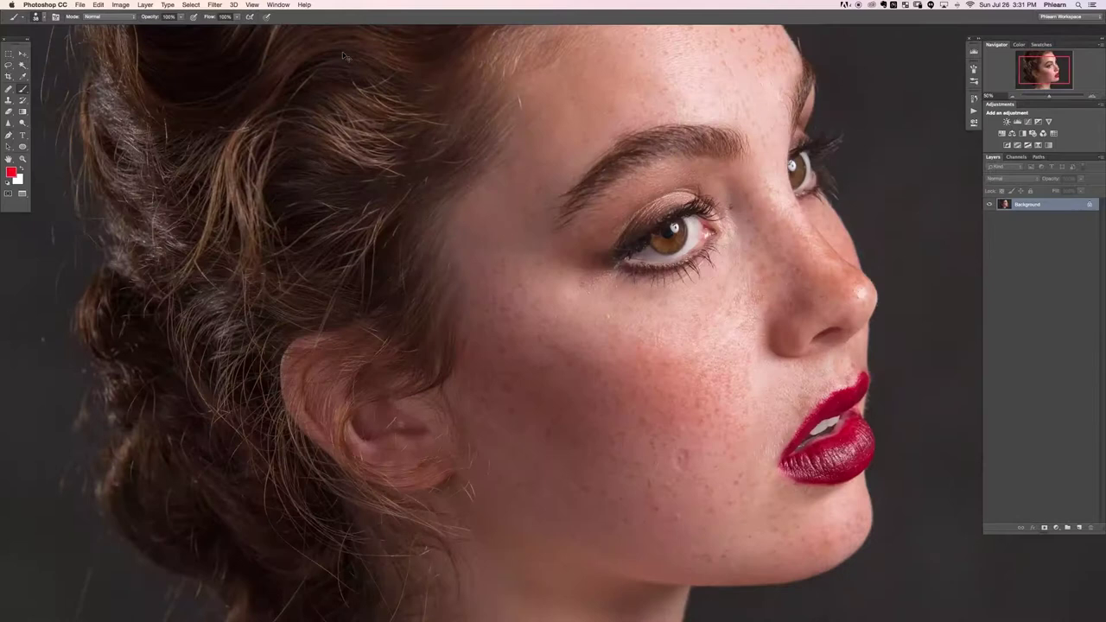
pyautogui.moveTo(538, 289); pyautogui.dragTo(349, 199)
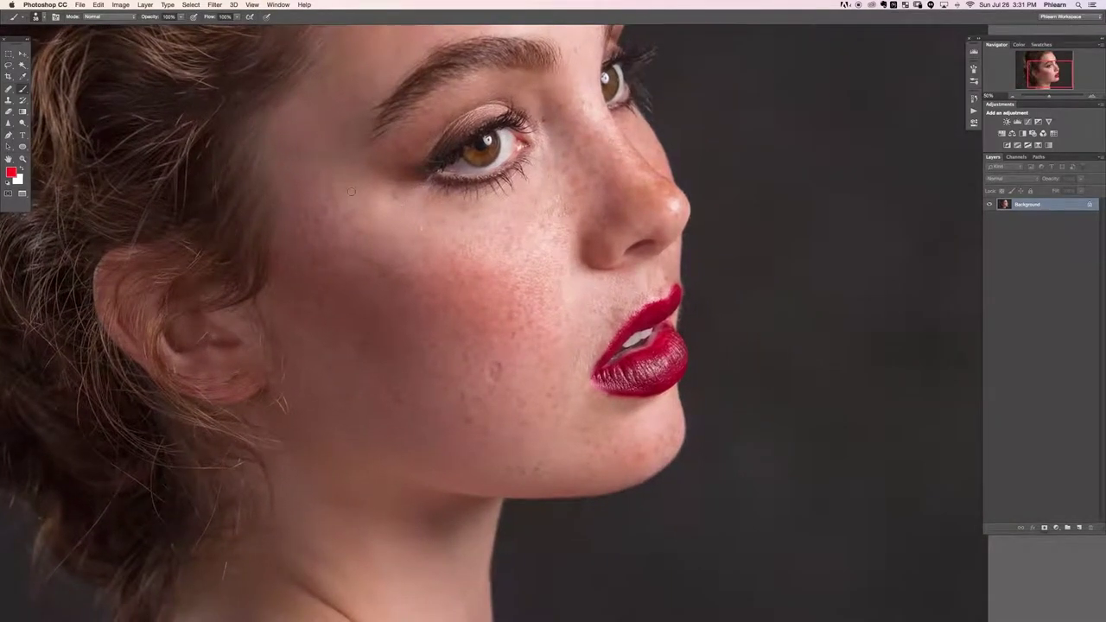
pyautogui.hscroll(5, 639, 397)
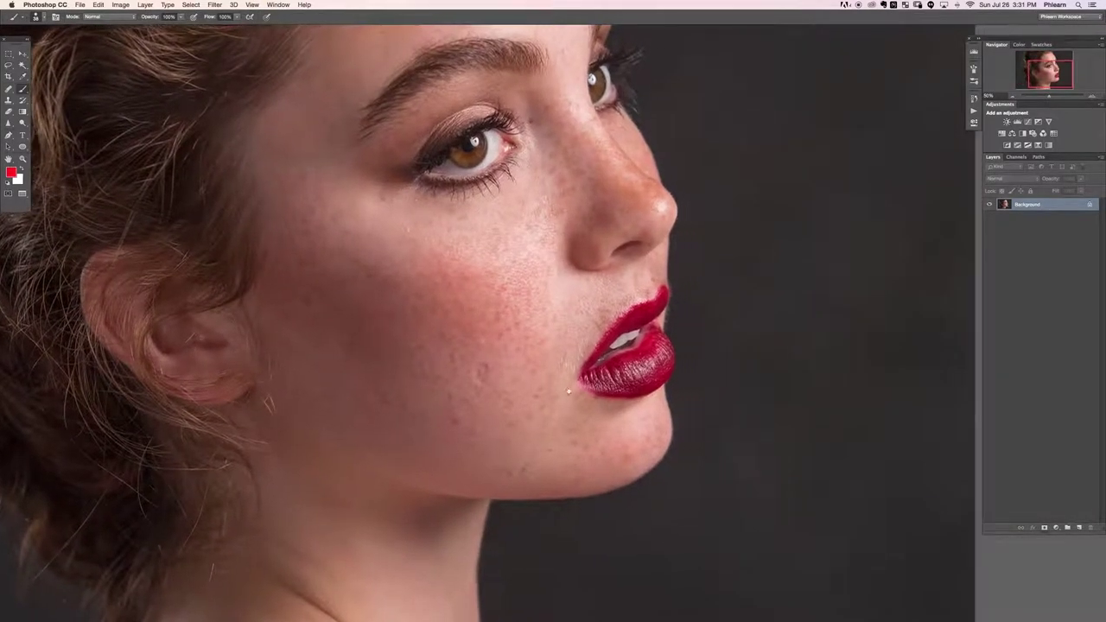
pyautogui.press('super+shift+alt+n')
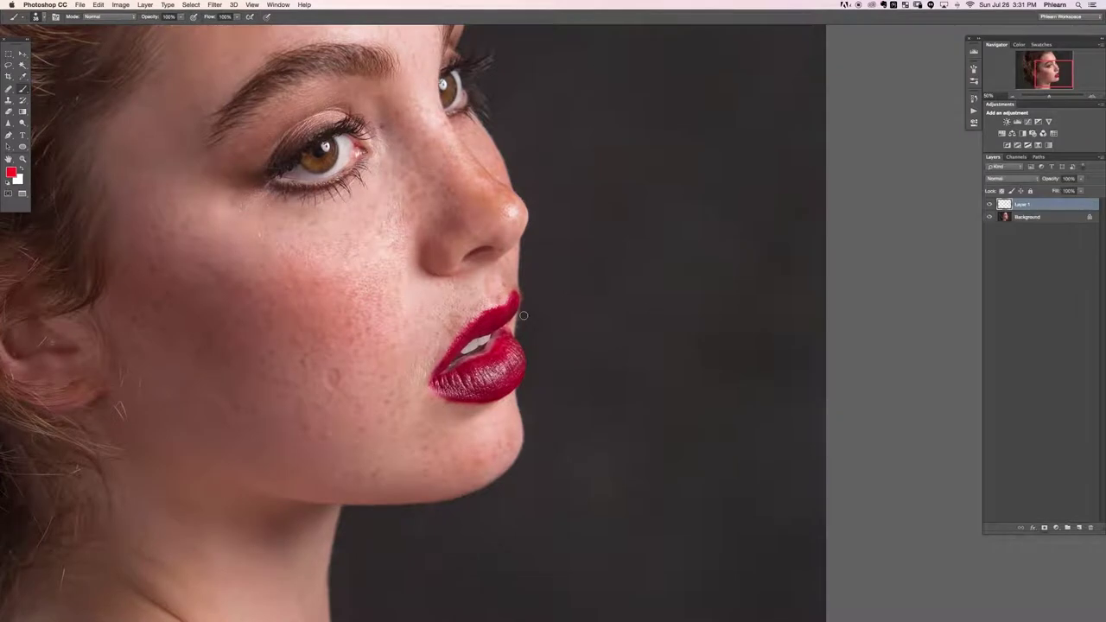
# Set the foreground color to green 42ad1c.
pyautogui.click(11, 172)
pyautogui.click(221, 247)
pyautogui.click(182, 204)
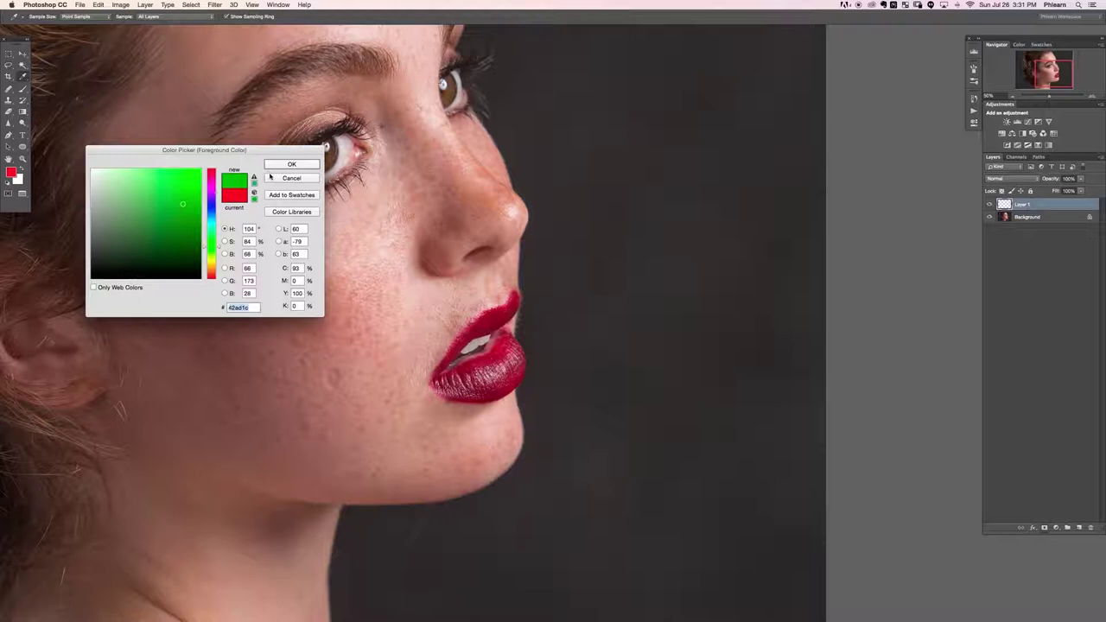
pyautogui.click(296, 165)
# Paint a green outline around the lips and write the notes "color" and "clean" beside them with an arrow to the mouth.
pyautogui.moveTo(505, 295)
pyautogui.mouseDown()
pyautogui.moveTo(466, 313)
pyautogui.moveTo(433, 358)
pyautogui.moveTo(427, 391)
pyautogui.moveTo(503, 404)
pyautogui.moveTo(590, 378)
pyautogui.moveTo(601, 389)
pyautogui.moveTo(633, 379)
pyautogui.mouseUp()
pyautogui.moveTo(555, 323)
pyautogui.mouseDown()
pyautogui.moveTo(613, 324)
pyautogui.moveTo(586, 347)
pyautogui.moveTo(534, 355)
pyautogui.mouseUp()
pyautogui.moveTo(547, 341); pyautogui.dragTo(544, 362)
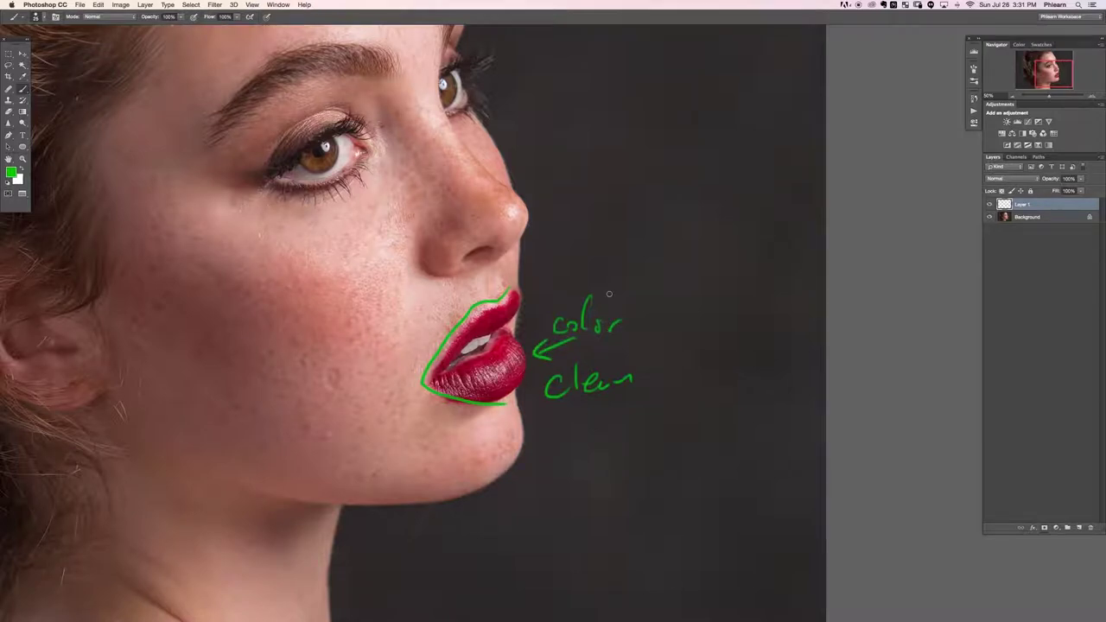
# Hide Layer 1 with the green annotations, keeping the lips in close view.
pyautogui.press('super+equal')
pyautogui.press('super+equal')
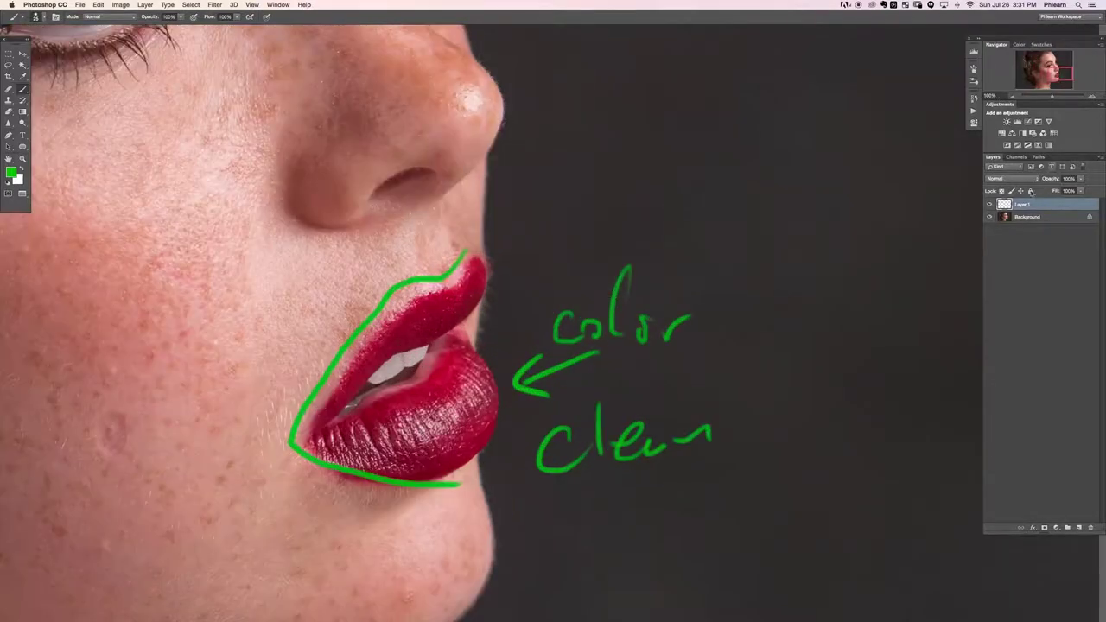
pyautogui.click(990, 204)
pyautogui.hscroll(3, 821, 349)
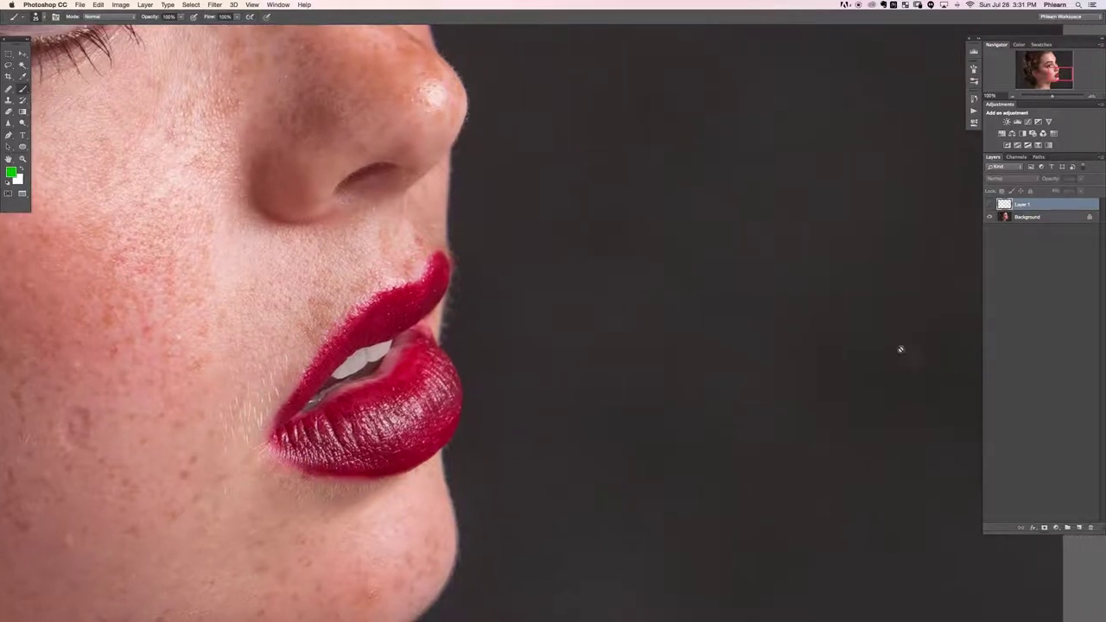
# Draw a practice Pen tool path of five curved anchor points on the dark background beside the face.
pyautogui.press('p')
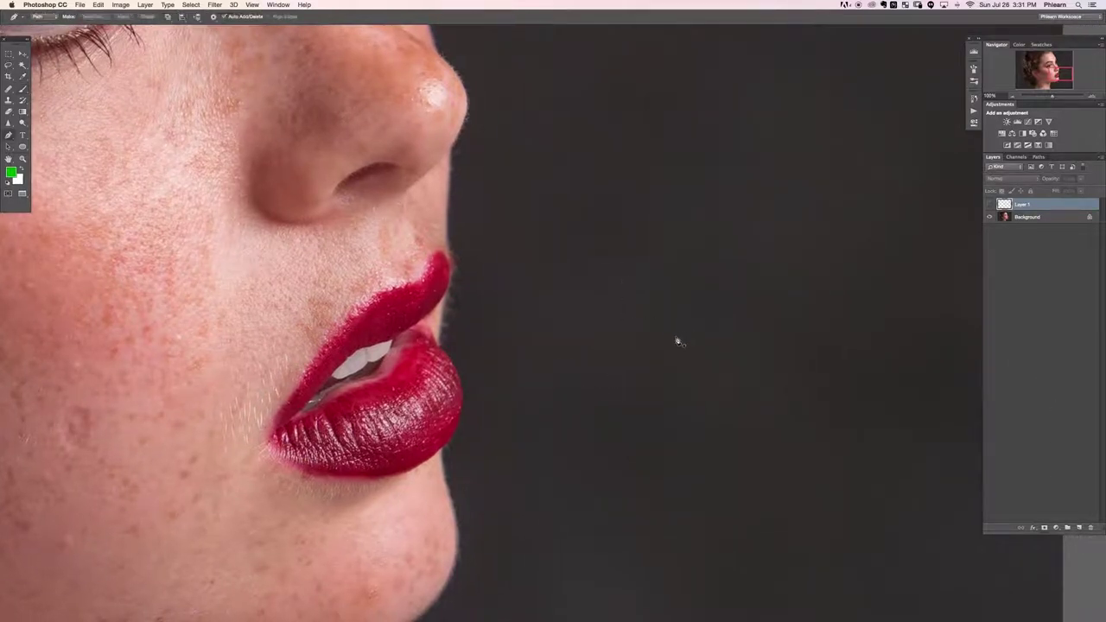
pyautogui.hscroll(5, 597, 276)
pyautogui.scroll(3, 597, 277)
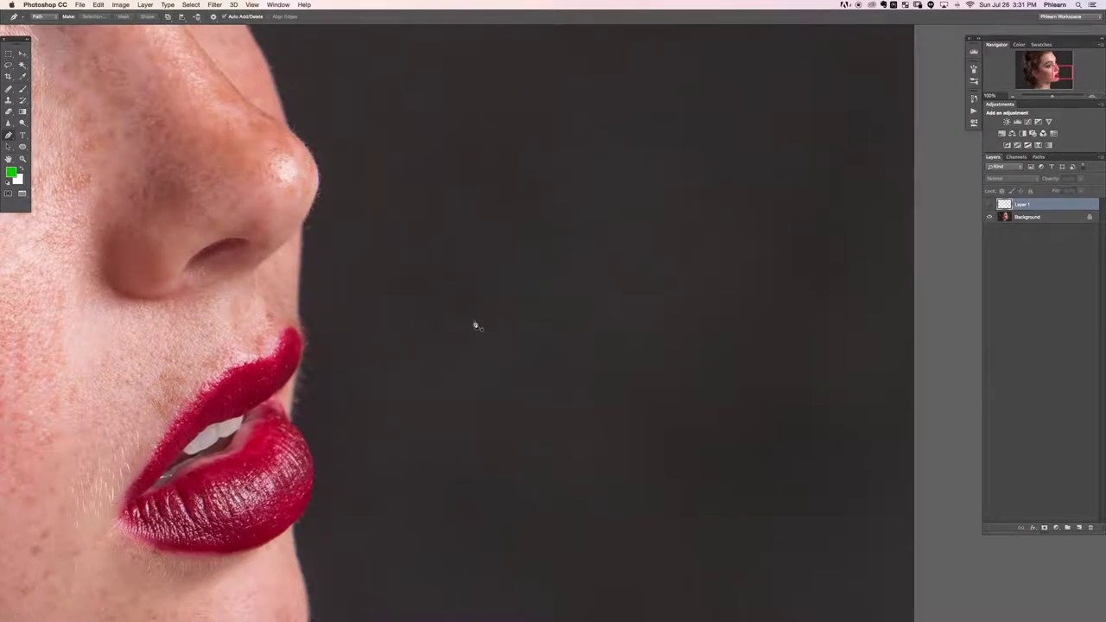
pyautogui.moveTo(479, 294); pyautogui.dragTo(490, 266)
pyautogui.moveTo(534, 225); pyautogui.dragTo(560, 212)
pyautogui.moveTo(663, 235); pyautogui.dragTo(689, 273)
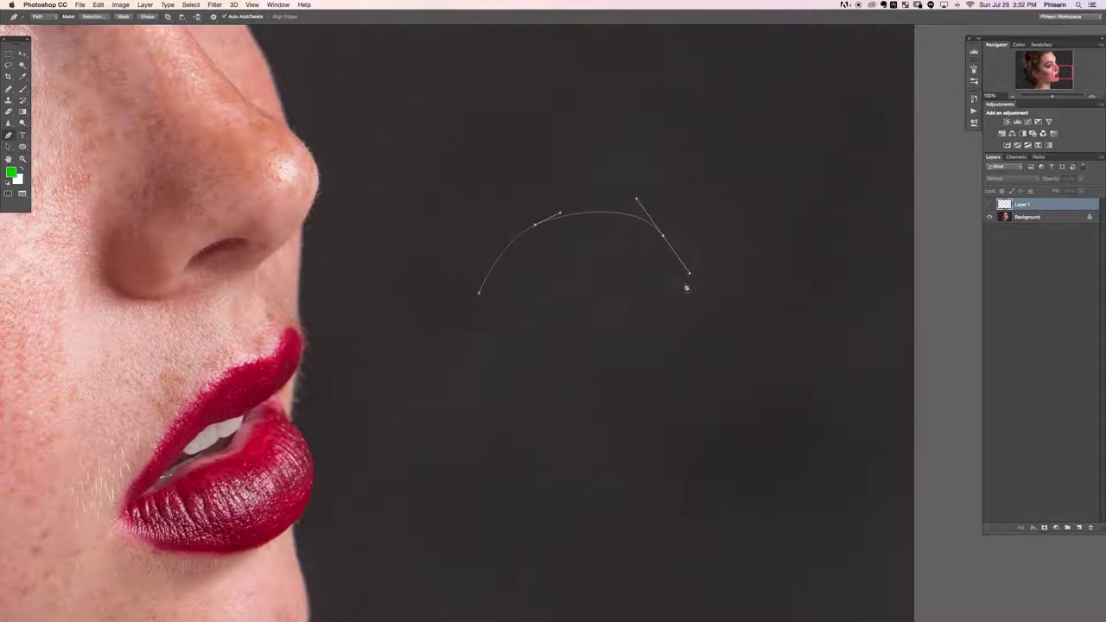
pyautogui.moveTo(649, 374); pyautogui.dragTo(591, 389)
pyautogui.moveTo(568, 320); pyautogui.dragTo(578, 288)
pyautogui.hscroll(3, 504, 360)
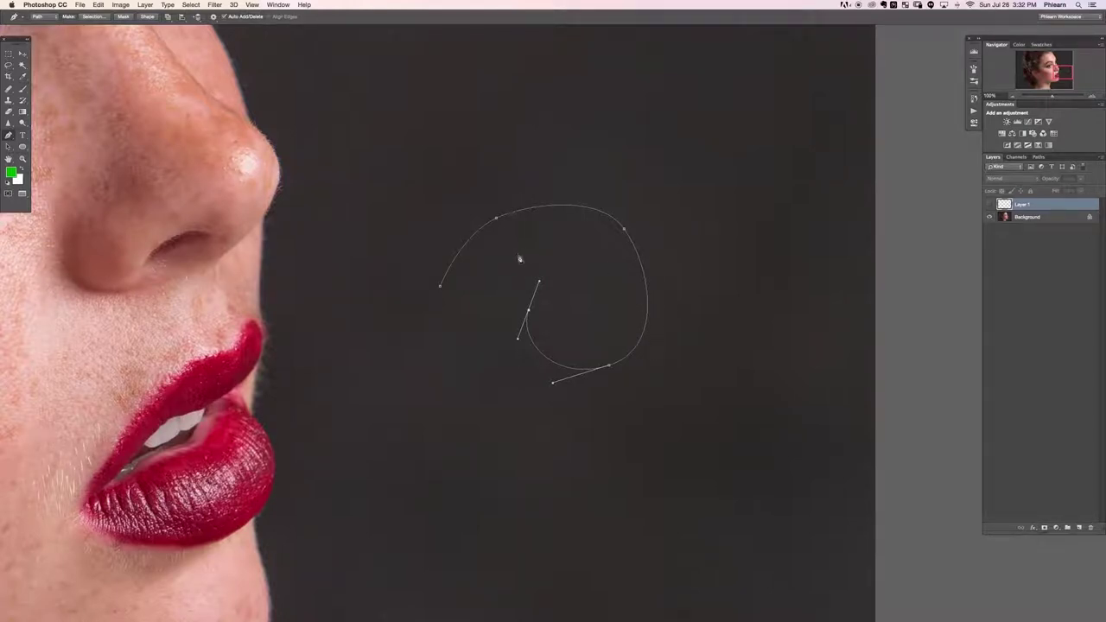
# Move the practice path's second anchor point and bend its outgoing handle down to form a sharp corner, then deselect the path.
pyautogui.moveTo(496, 220); pyautogui.dragTo(547, 207)
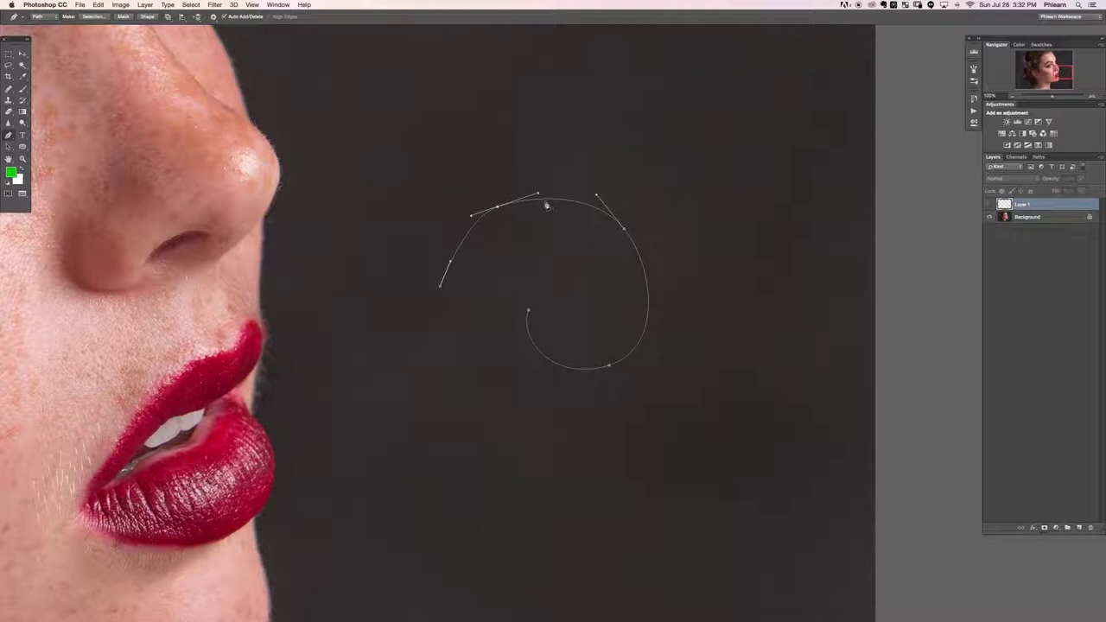
pyautogui.moveTo(538, 196); pyautogui.dragTo(476, 282)
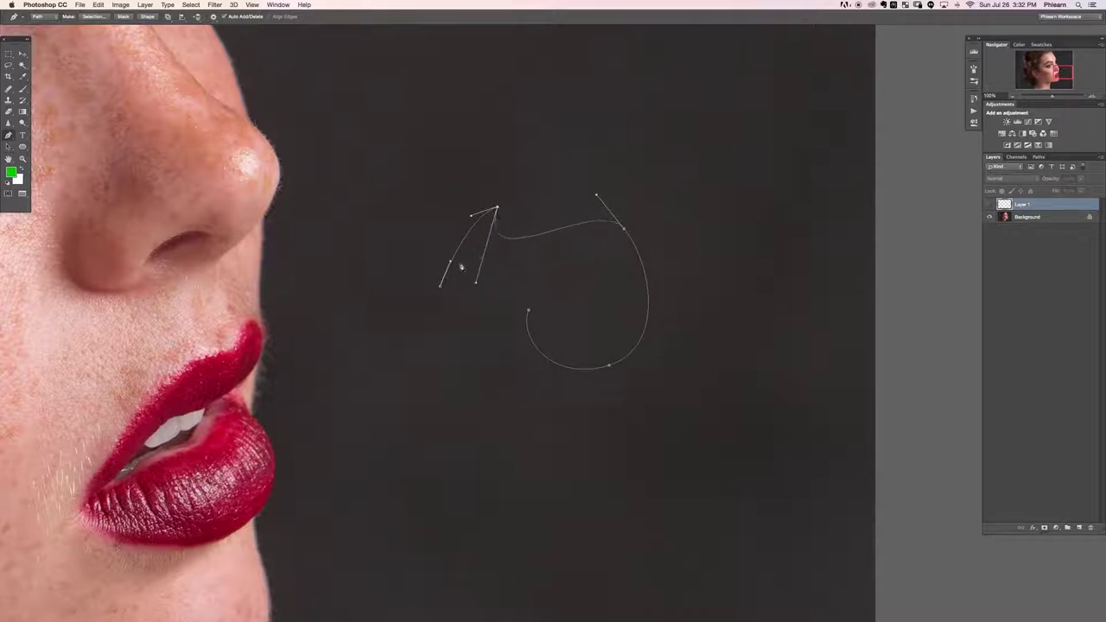
pyautogui.keyDown('super'); pyautogui.click(543, 249); pyautogui.keyUp('super')
# Delete the practice work path.
pyautogui.click(1039, 157)
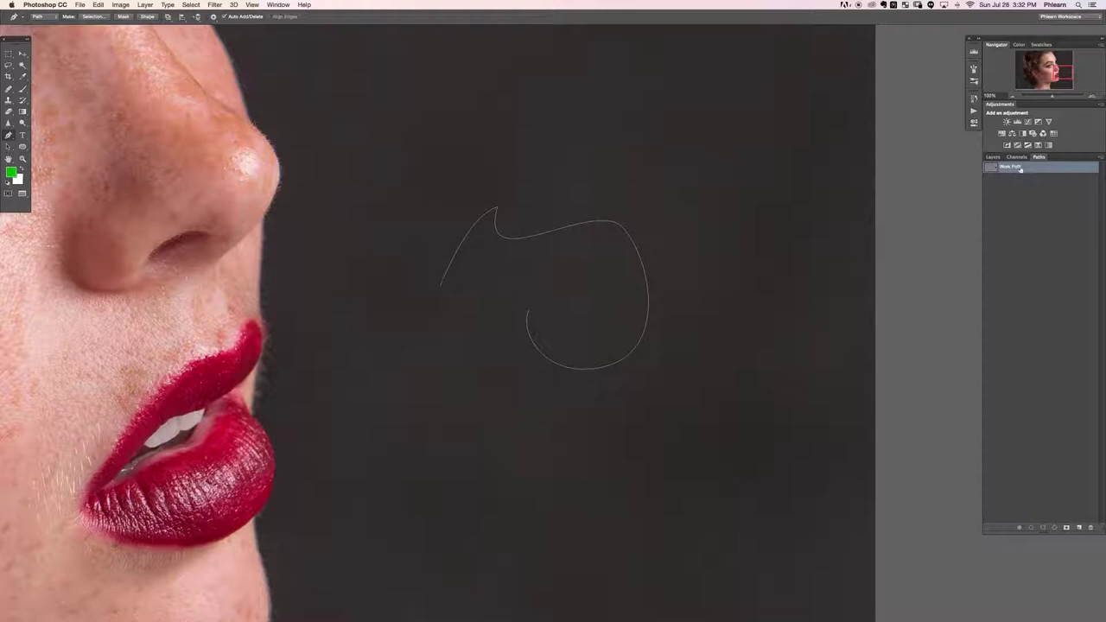
pyautogui.click(1090, 528)
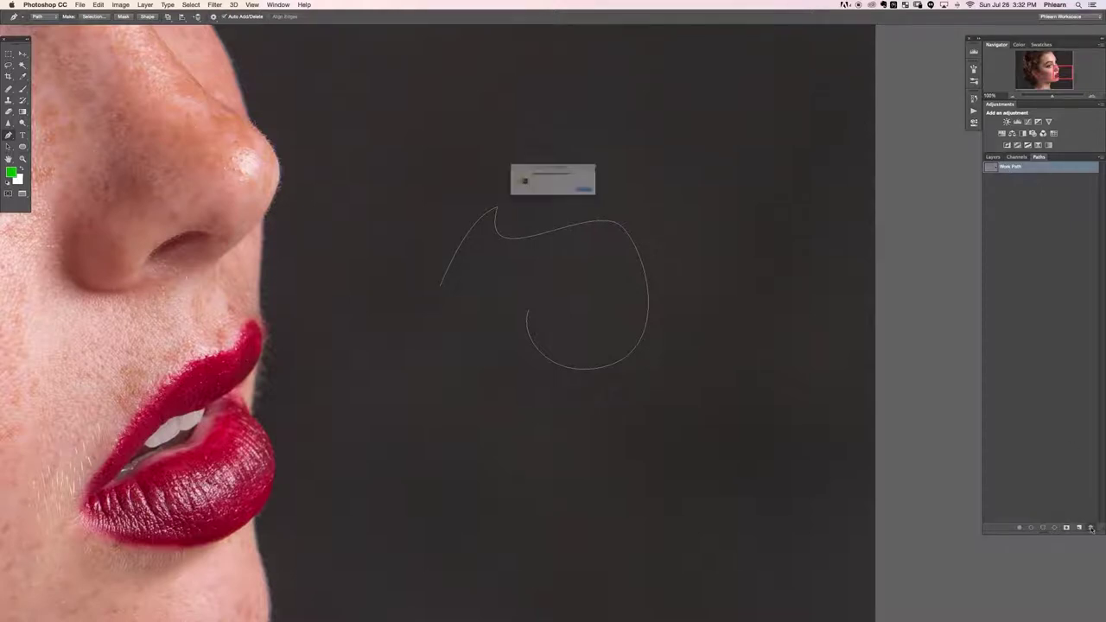
pyautogui.click(618, 200)
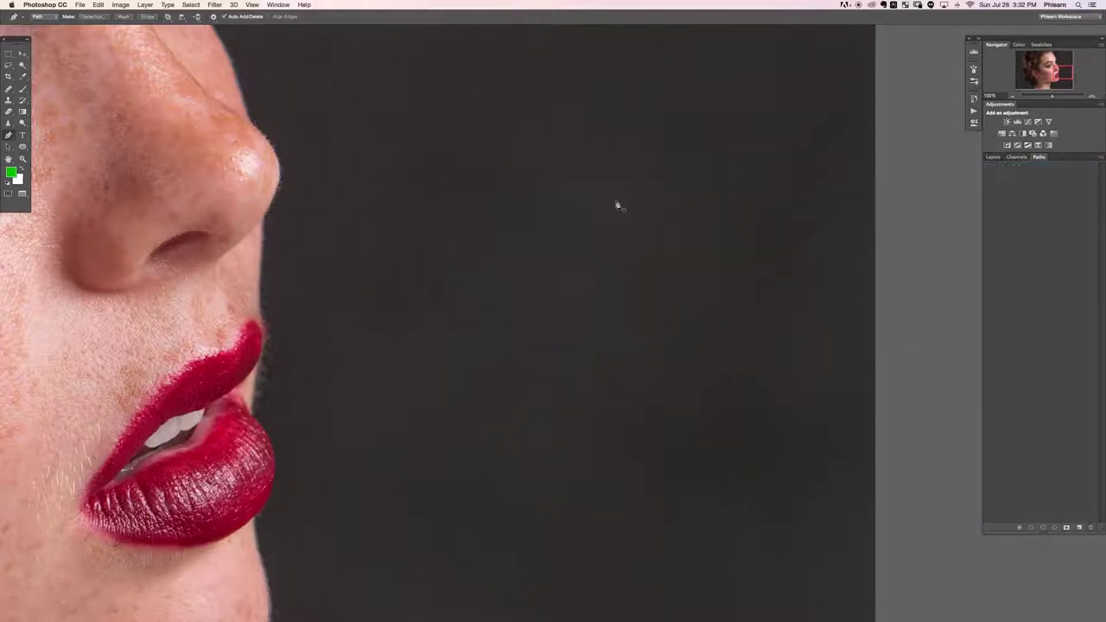
# Trace the upper lip's outer edge with a Pen tool path, from its tip near the background down toward the mouth corner.
pyautogui.scroll(-5, 414, 346)
pyautogui.press('super+minus')
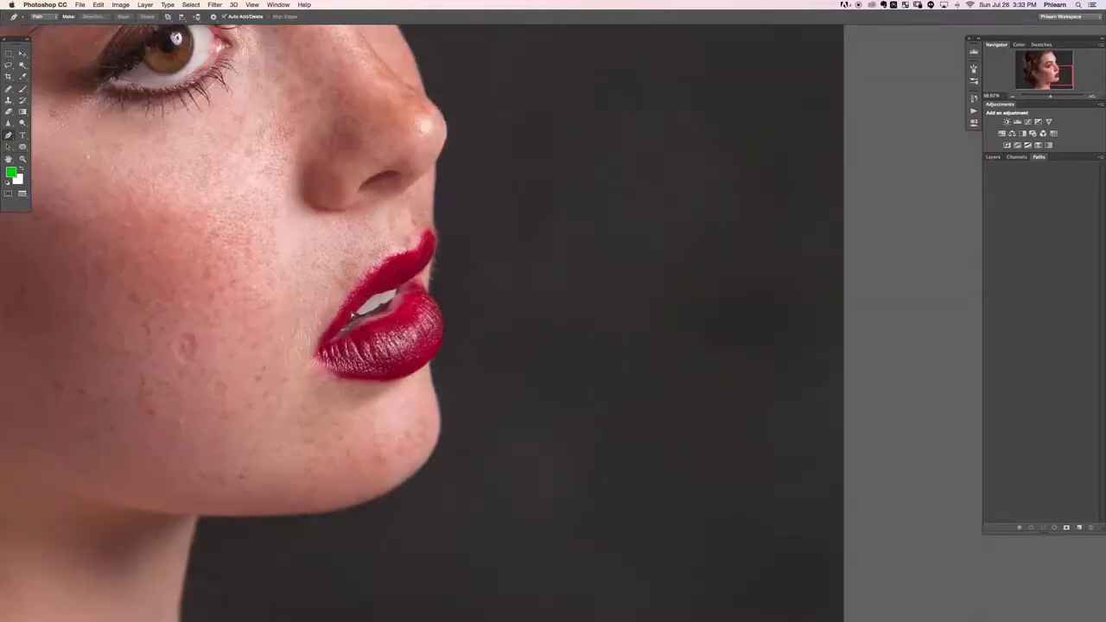
pyautogui.press('super+plus')
pyautogui.press('super+plus')
pyautogui.press('super+minus')
pyautogui.moveTo(421, 370); pyautogui.dragTo(495, 399)
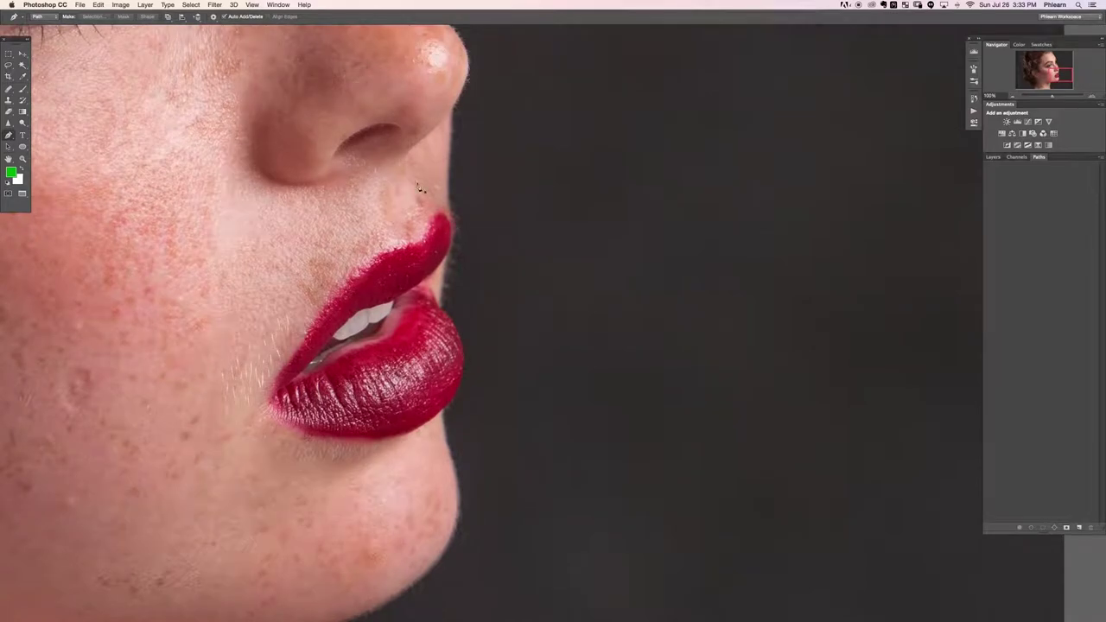
pyautogui.press('super+plus')
pyautogui.hscroll(-5, 585, 160)
pyautogui.scroll(3, 585, 160)
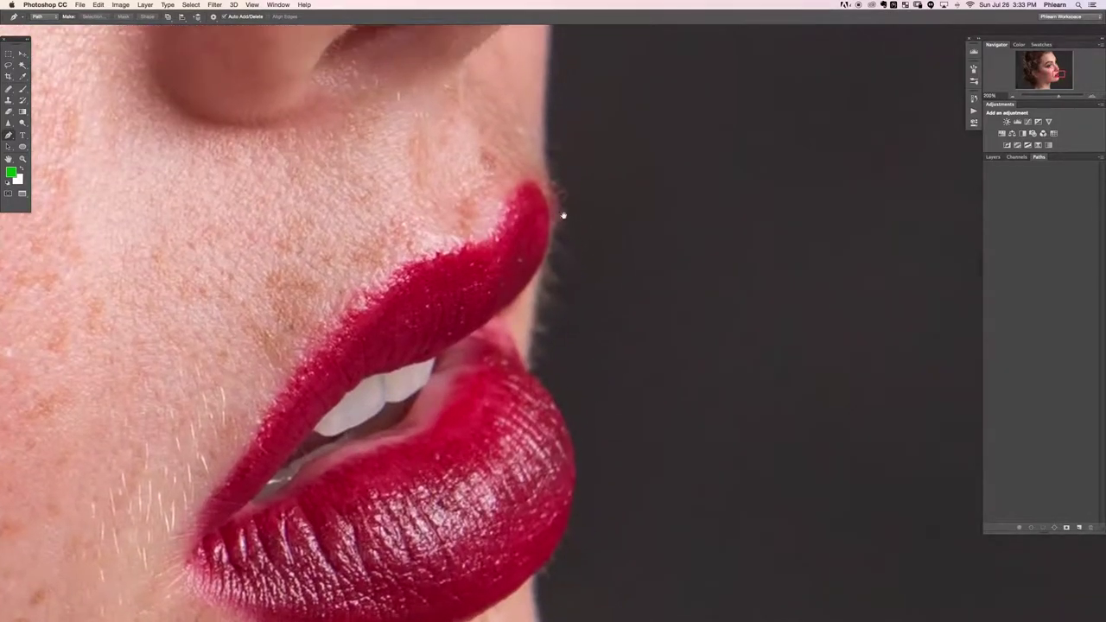
pyautogui.click(521, 200)
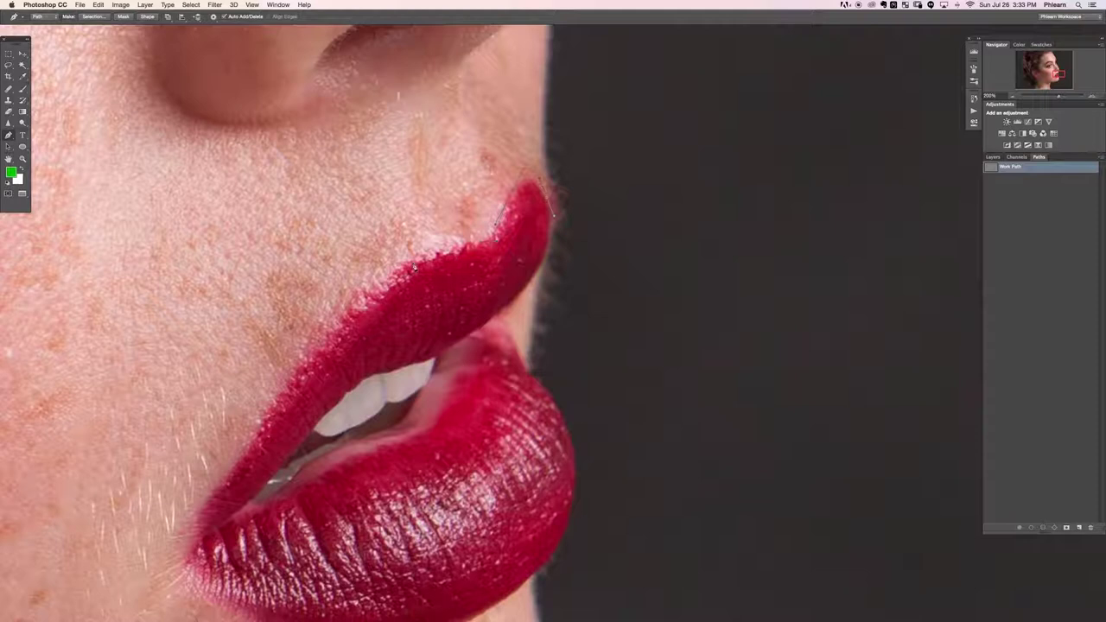
pyautogui.click(400, 272)
pyautogui.moveTo(296, 378); pyautogui.dragTo(278, 414)
pyautogui.scroll(-5, 264, 428)
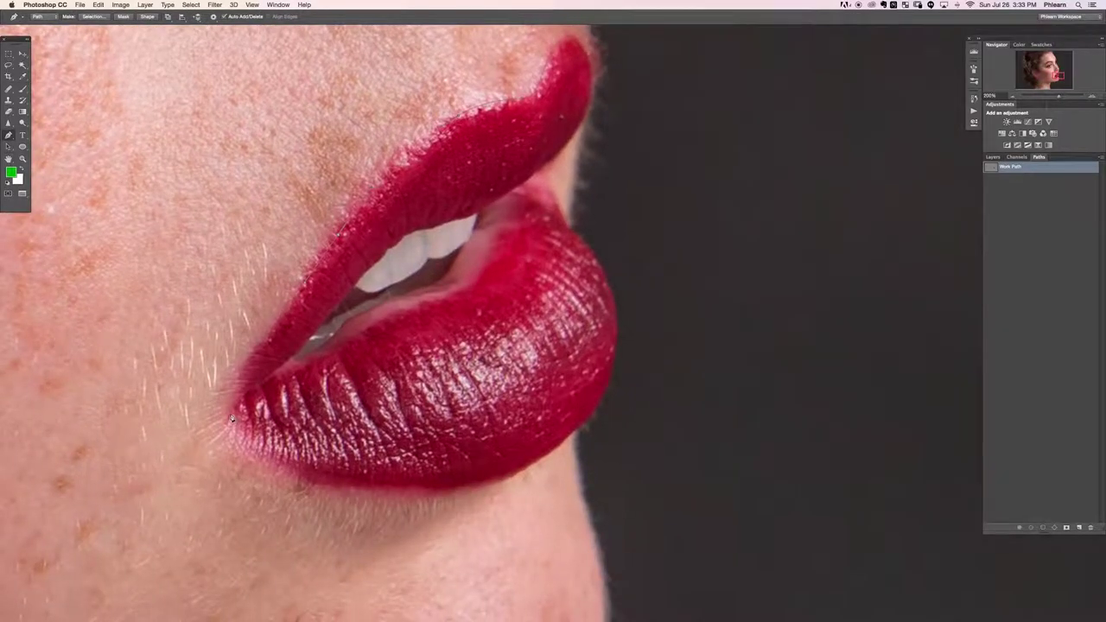
pyautogui.click(221, 464)
pyautogui.scroll(-3, 259, 439)
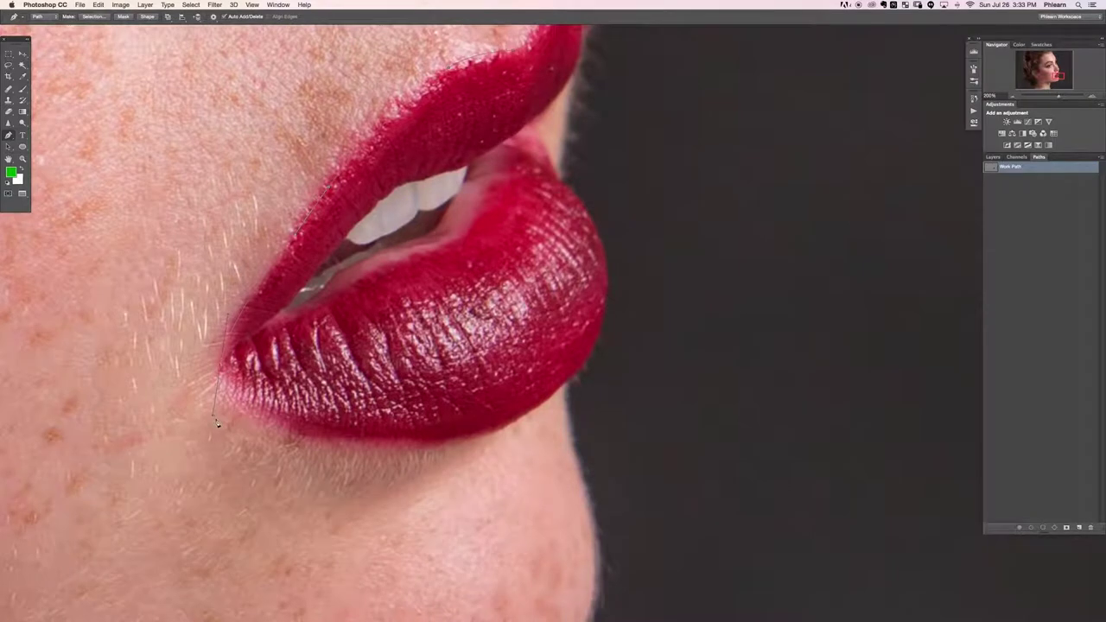
pyautogui.press('super+z')
# Continue the path along the lower lip's outer edge and close it loosely over the dark background at the upper lip's tip.
pyautogui.moveTo(442, 442); pyautogui.dragTo(481, 441)
pyautogui.moveTo(584, 366); pyautogui.dragTo(649, 301)
pyautogui.moveTo(652, 215); pyautogui.dragTo(627, 291)
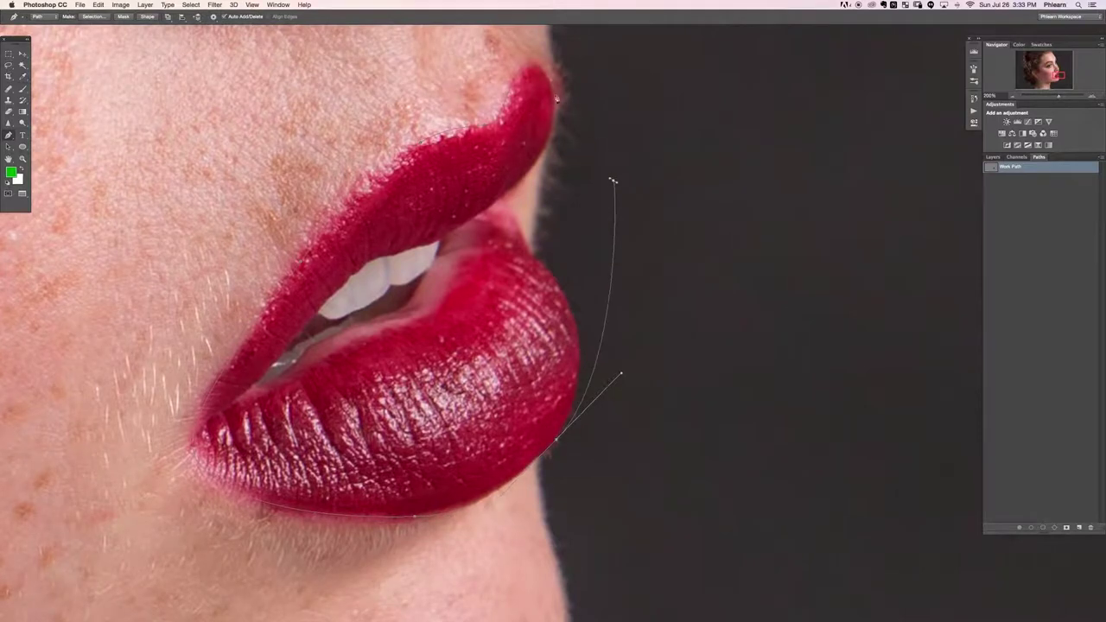
pyautogui.click(552, 84)
# Check the closed path around the lips and fine-tune its curve along the upper lip's edge near the cupid's bow.
pyautogui.press('super+minus')
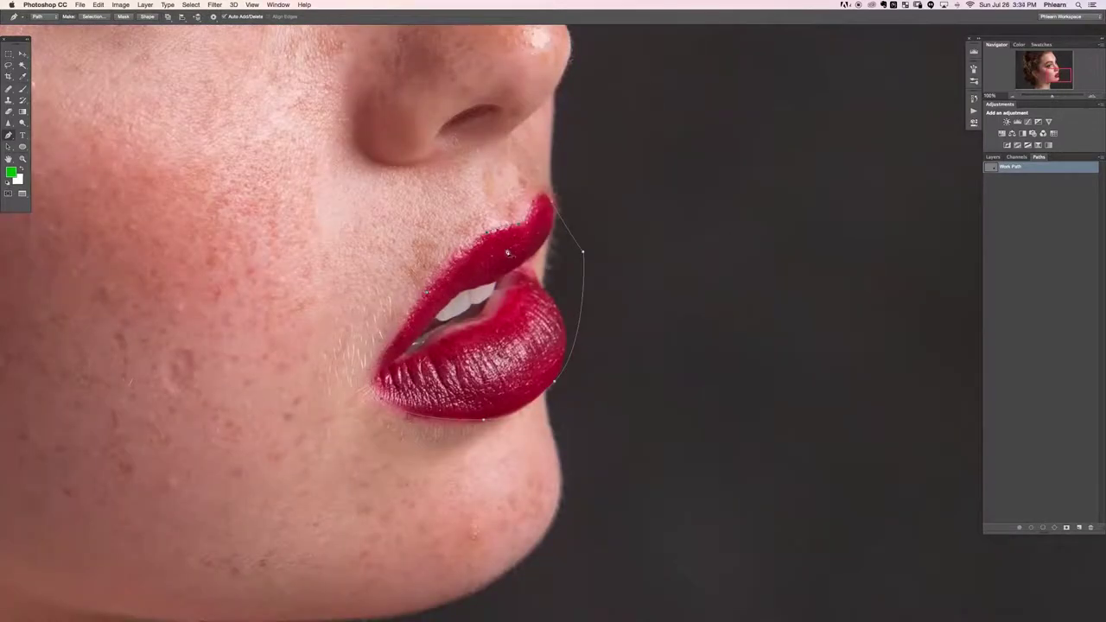
pyautogui.press('super+plus')
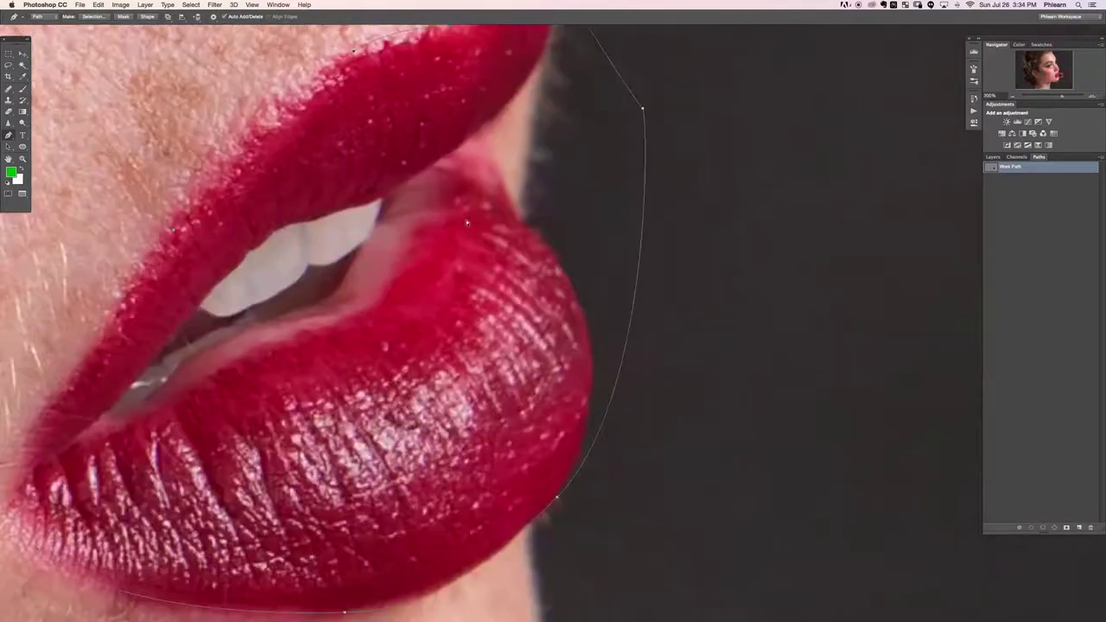
pyautogui.scroll(5, 468, 226)
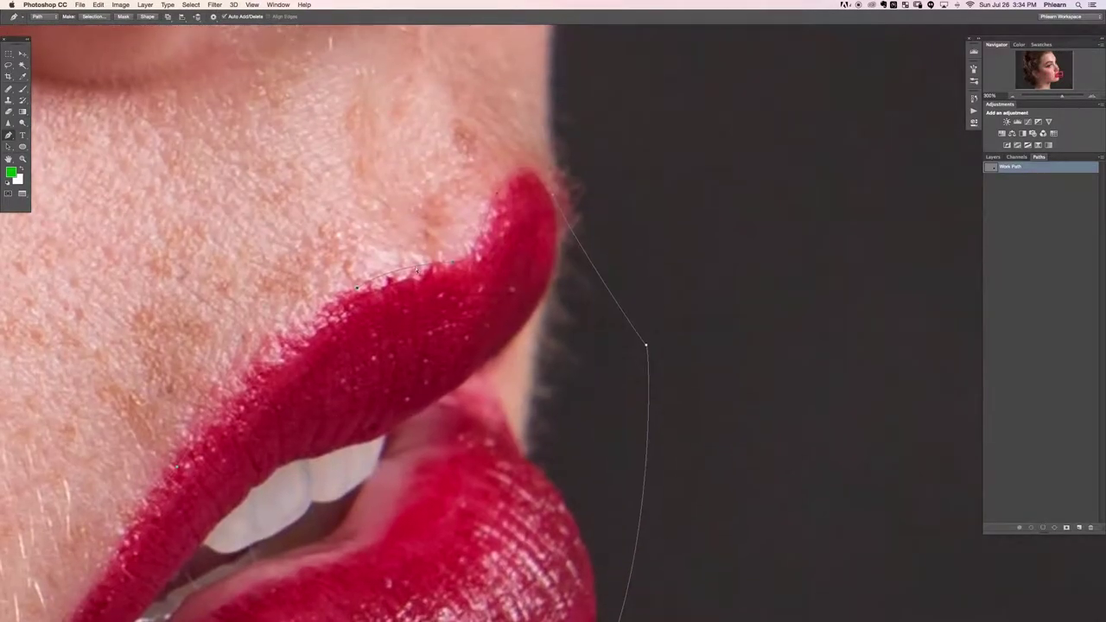
pyautogui.press('super+minus')
pyautogui.scroll(-4, 344, 269)
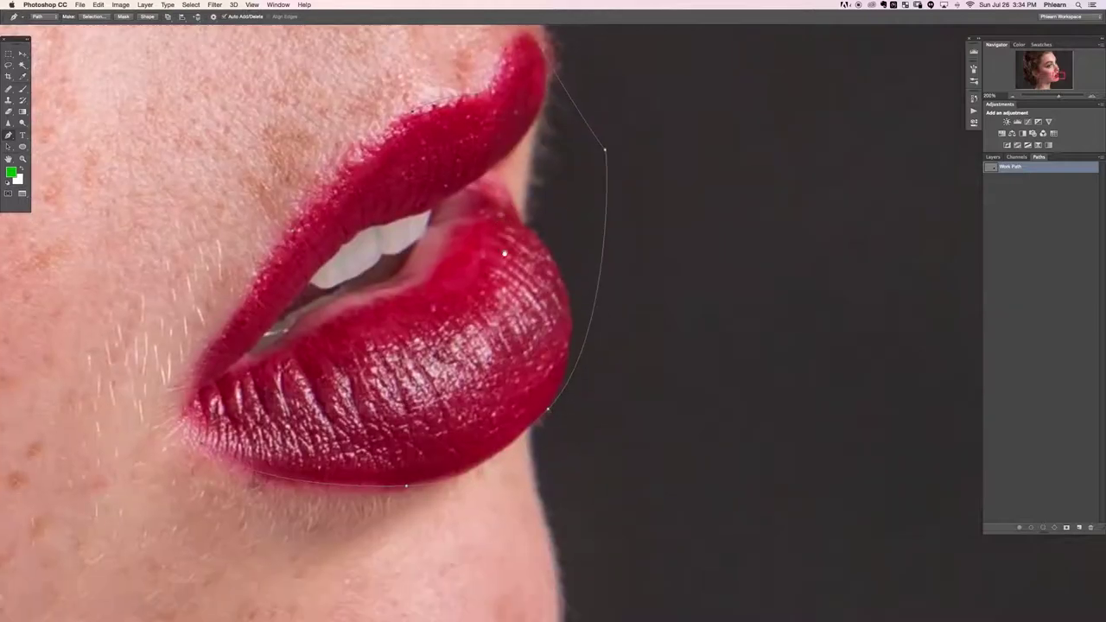
pyautogui.scroll(2, 221, 364)
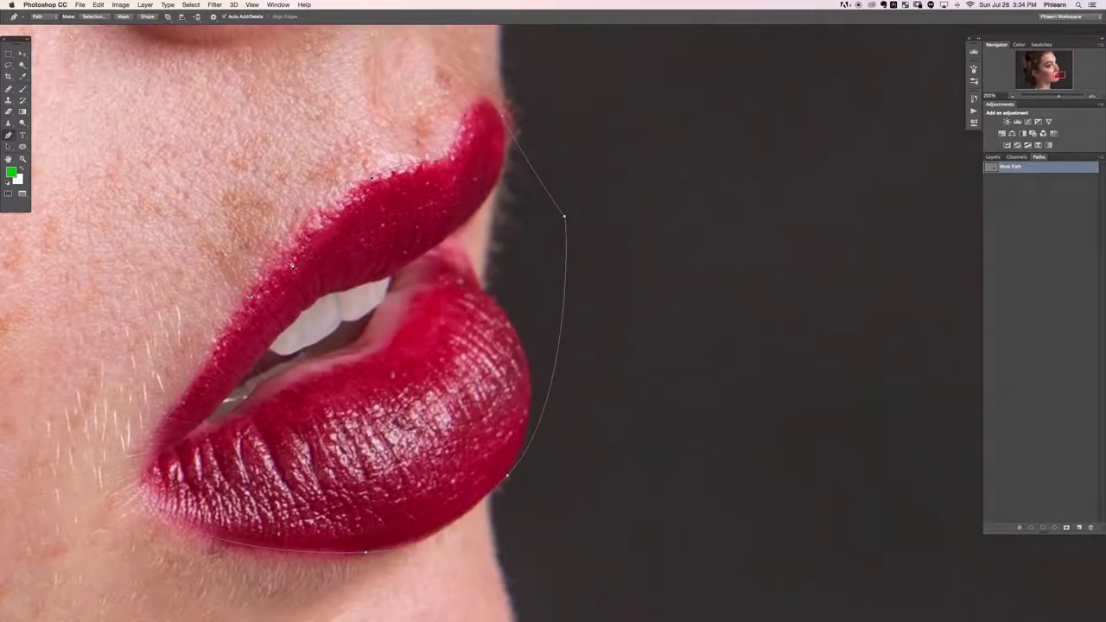
pyautogui.scroll(1, 395, 227)
pyautogui.scroll(1, 374, 243)
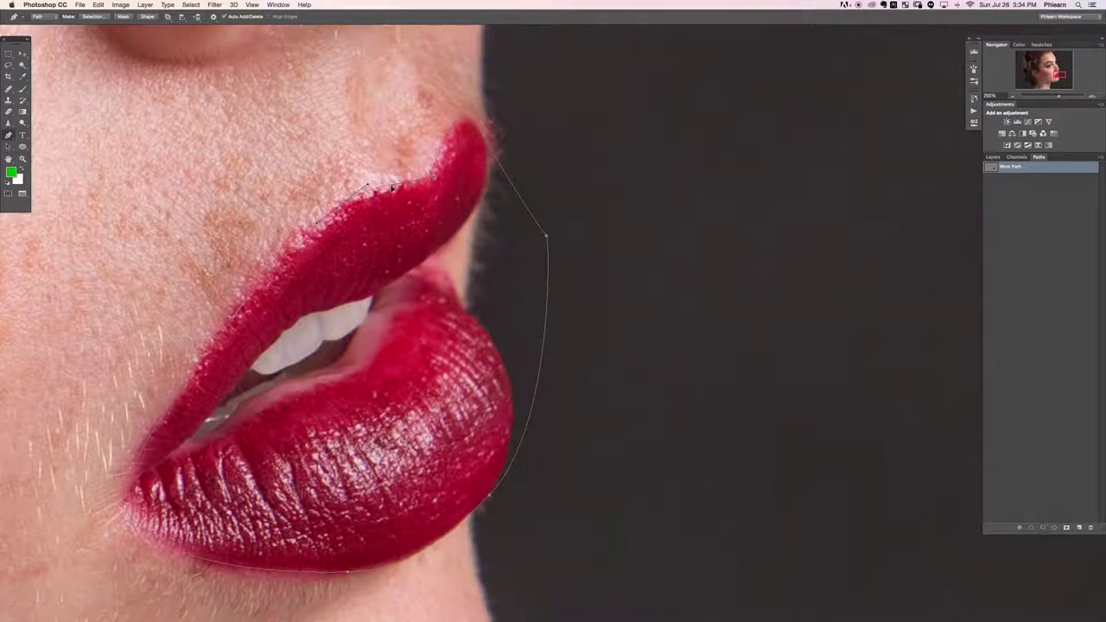
pyautogui.moveTo(417, 182); pyautogui.dragTo(411, 184)
# Save the work path under the name Lips.
pyautogui.press('super+minus')
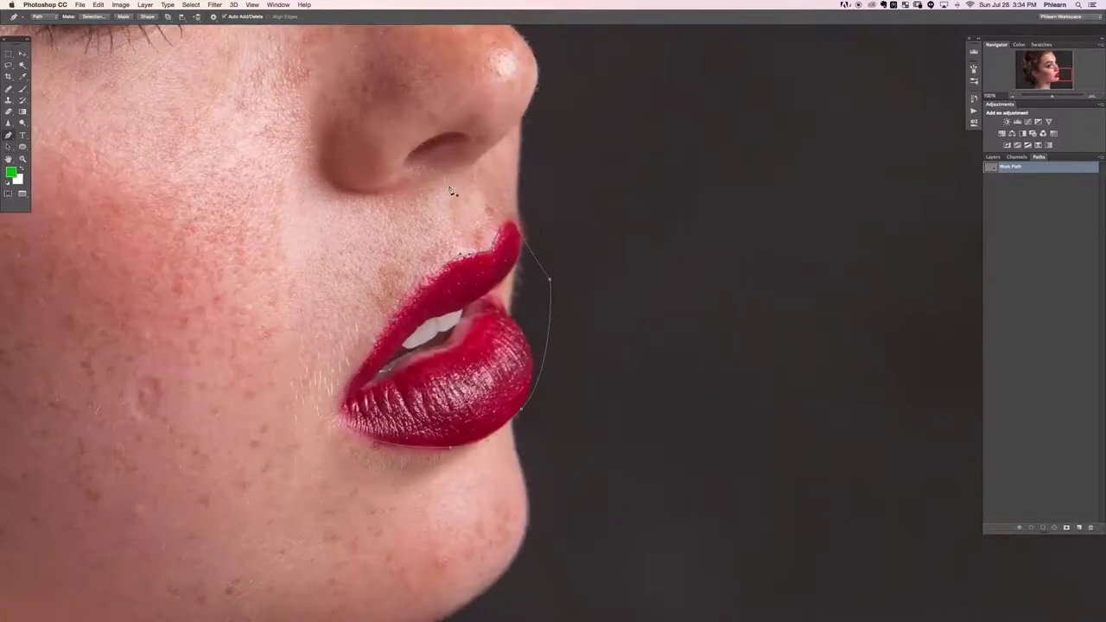
pyautogui.moveTo(461, 425); pyautogui.dragTo(434, 379)
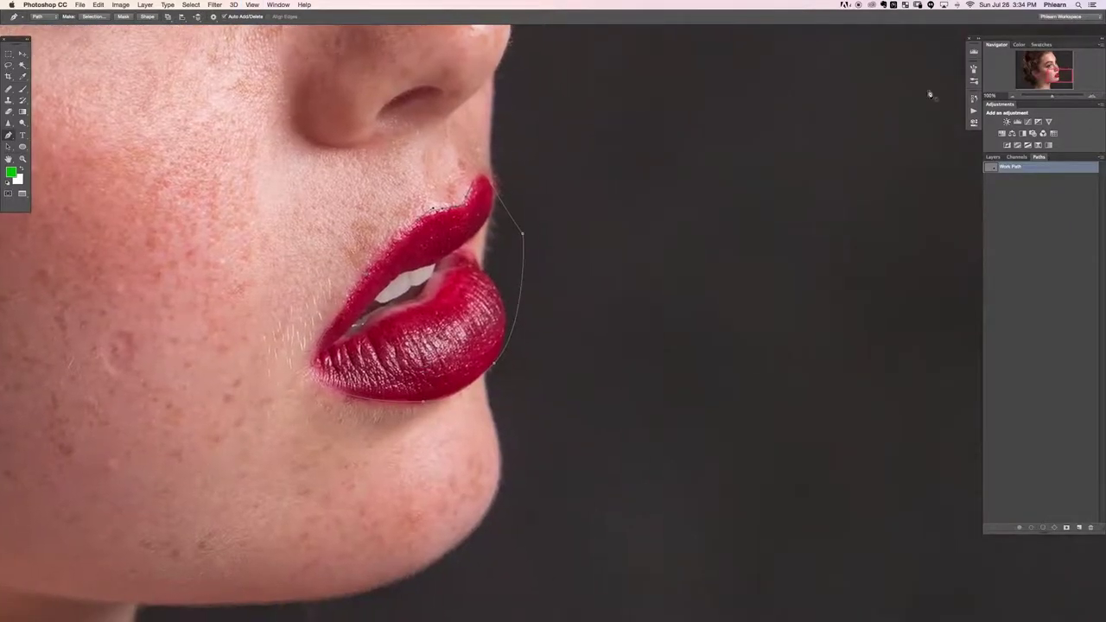
pyautogui.doubleClick(1017, 167)
pyautogui.write('Lips')
pyautogui.press('Return')
# Make a new anti-aliased selection from the Lips path with a feather radius of 2 pixels.
pyautogui.rightClick(1022, 172)
pyautogui.click(993, 194)
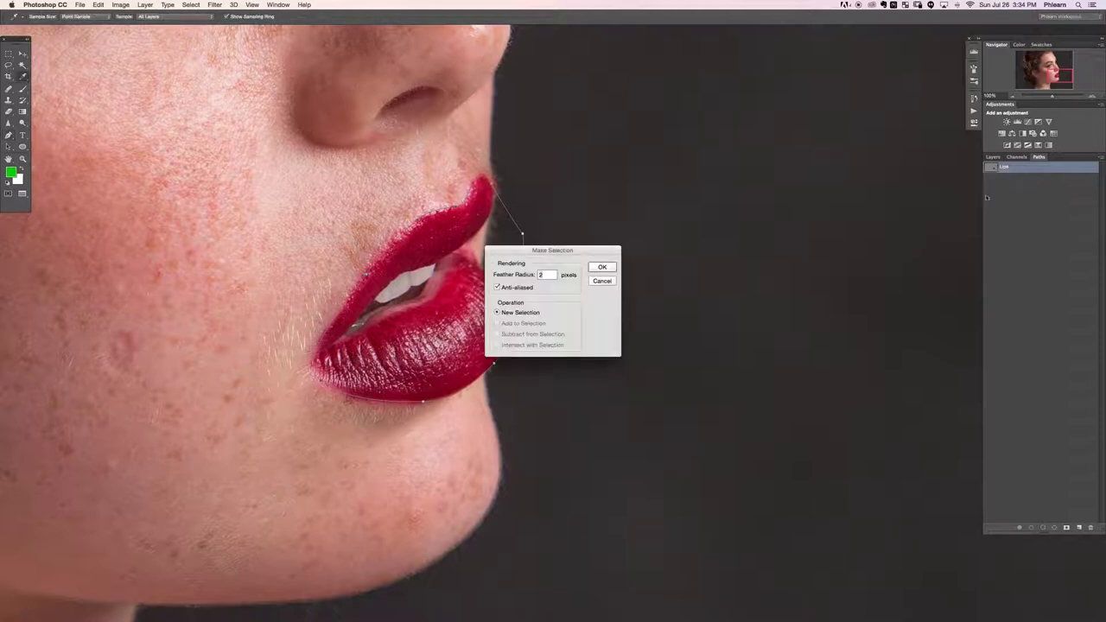
pyautogui.click(603, 267)
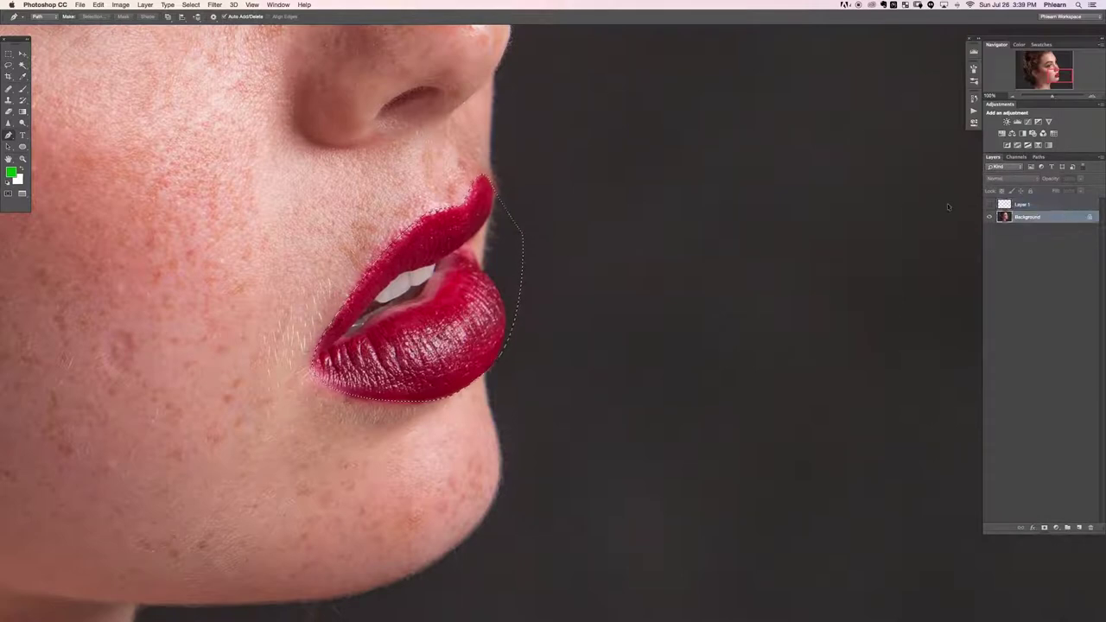
# Fill the lips selection with the green foreground color on a new layer and hide the selection edges.
pyautogui.press('super+shift+alt+n')
pyautogui.press('b')
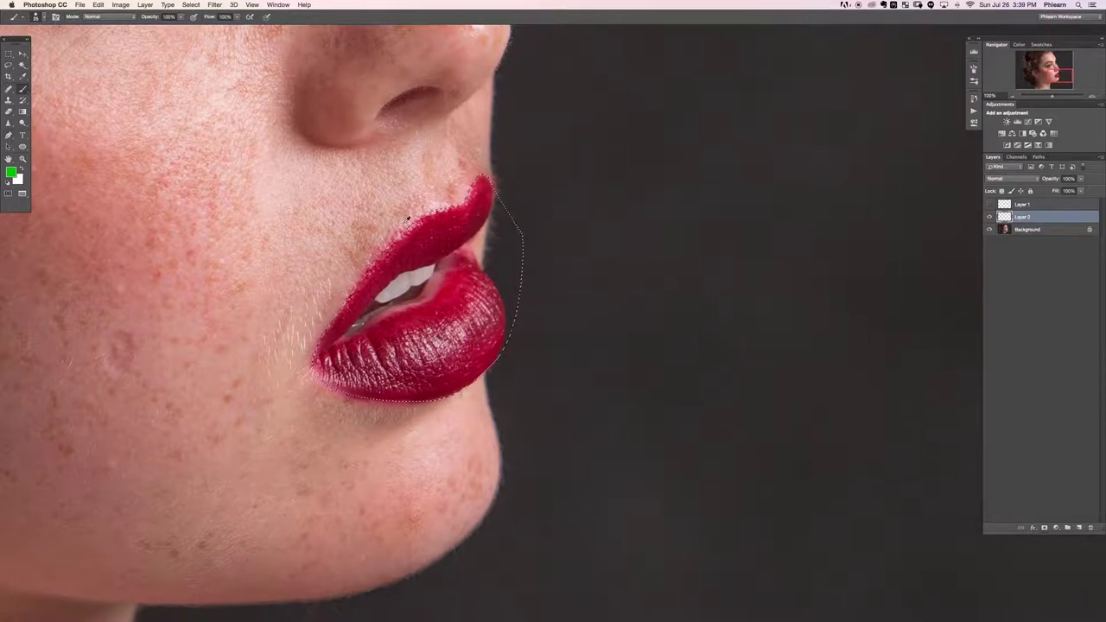
pyautogui.hotkey('alt', 'BackSpace')
pyautogui.press('super+h')
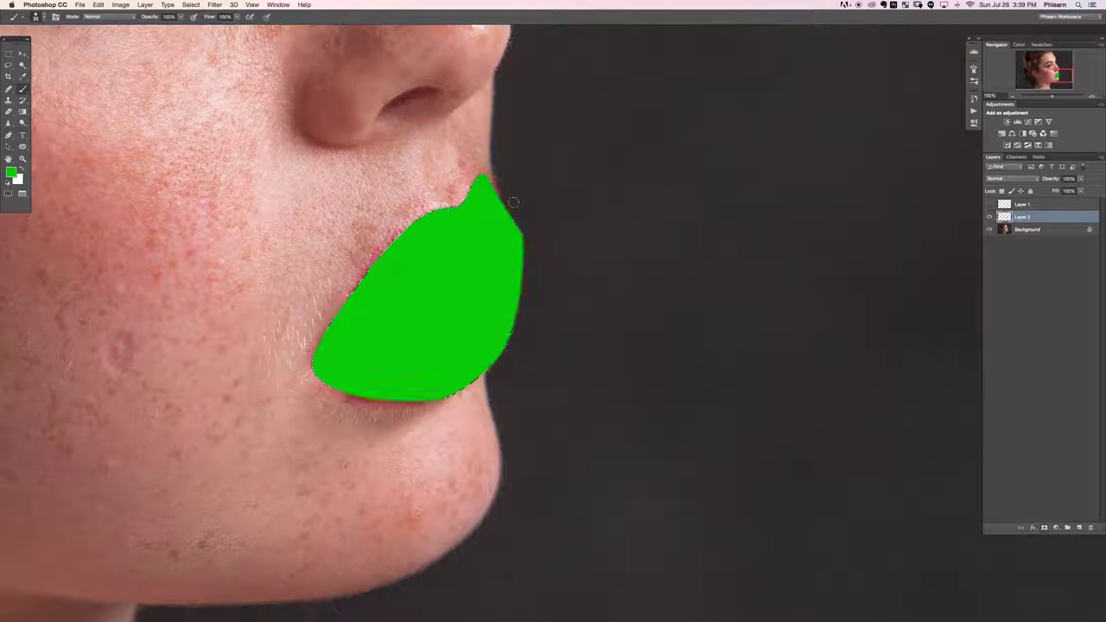
# Inspect the soft edge of the green fill around the lips up close, and undo the fill and its layer.
pyautogui.press('super+equal')
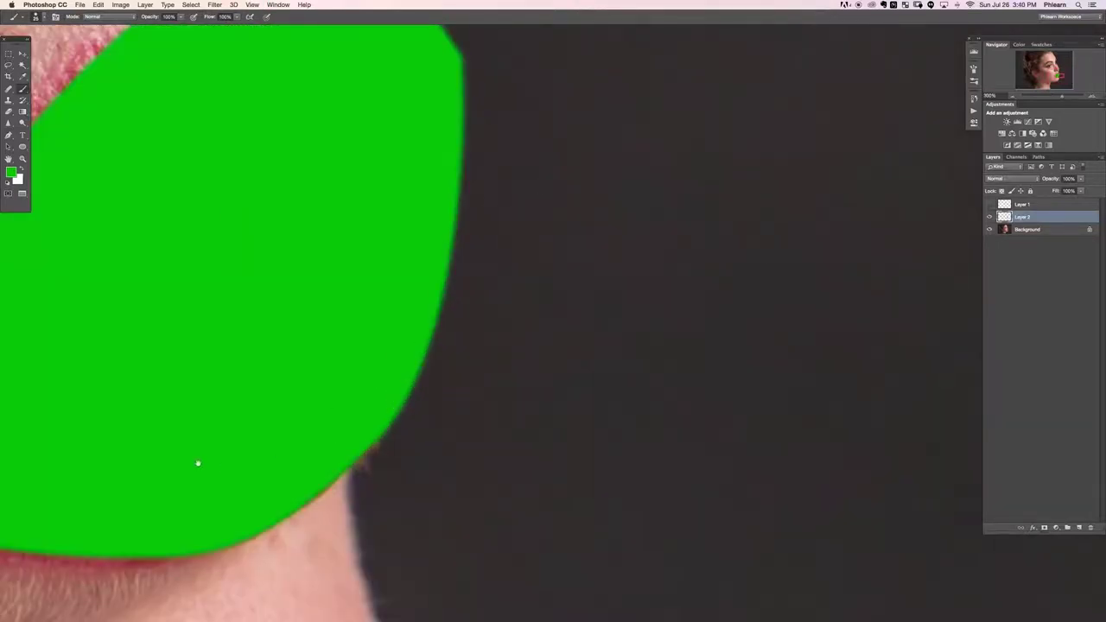
pyautogui.moveTo(165, 230); pyautogui.dragTo(424, 289)
pyautogui.moveTo(489, 179); pyautogui.dragTo(451, 327)
pyautogui.press('super+minus')
pyautogui.press('super+minus')
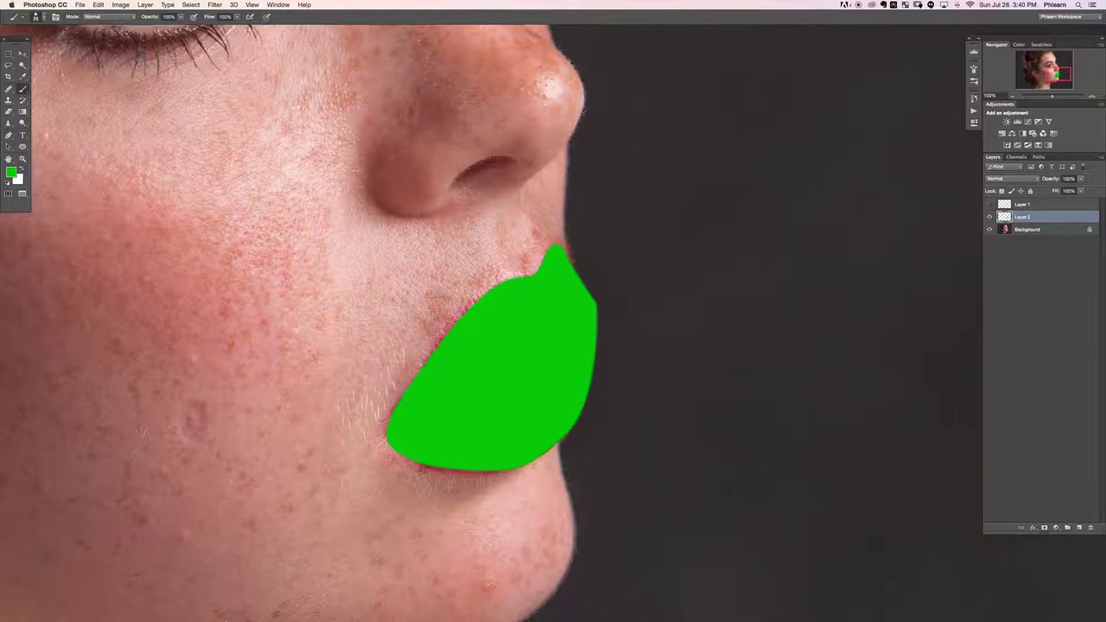
pyautogui.press('super+z')
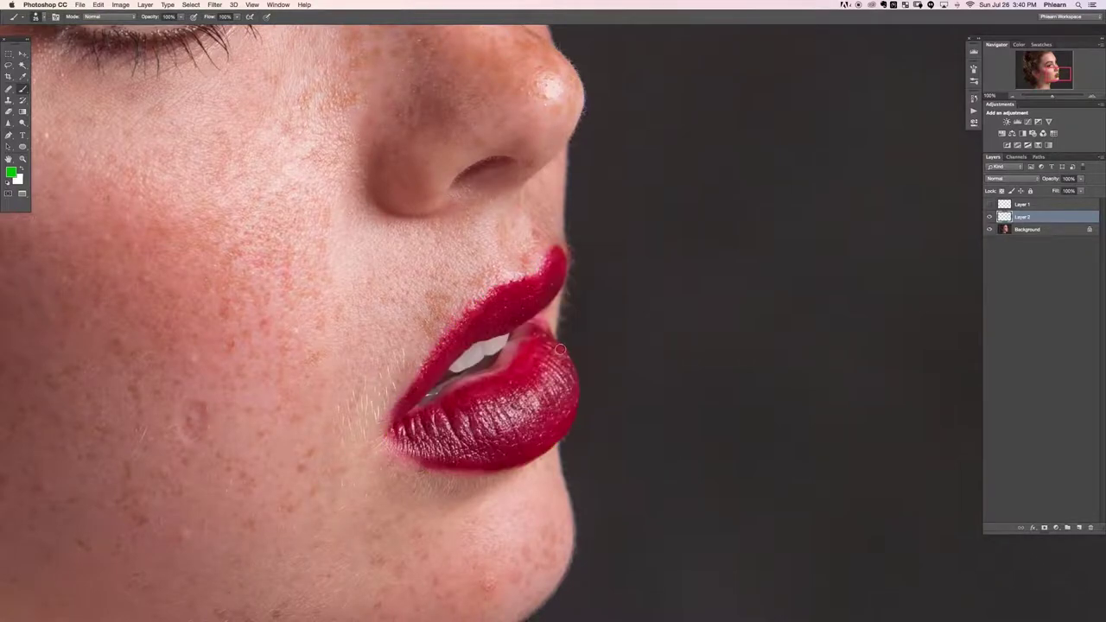
pyautogui.press('super+z')
# Reload the Lips path as a new anti-aliased selection with a 2-pixel feather and add an empty layer above the background.
pyautogui.click(1040, 157)
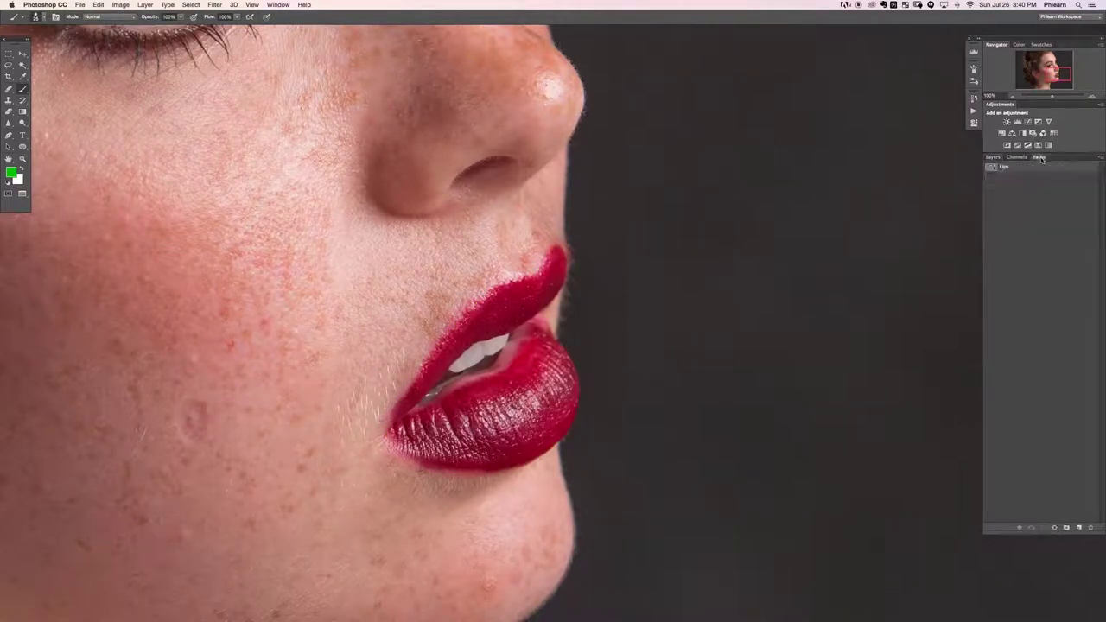
pyautogui.rightClick(1013, 169)
pyautogui.click(994, 194)
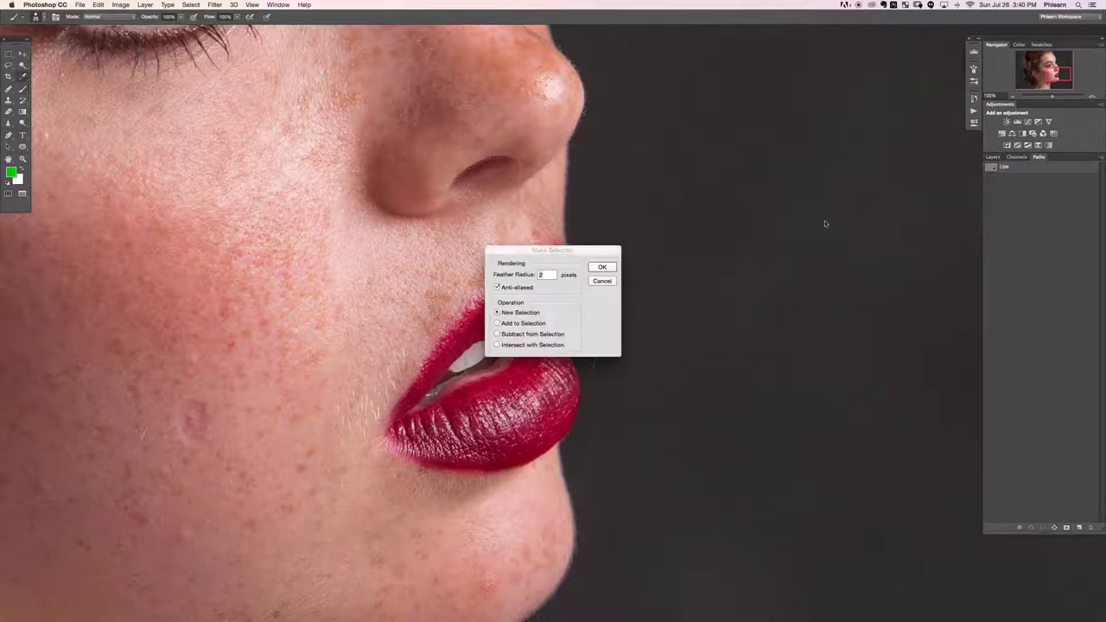
pyautogui.click(603, 267)
pyautogui.press('b')
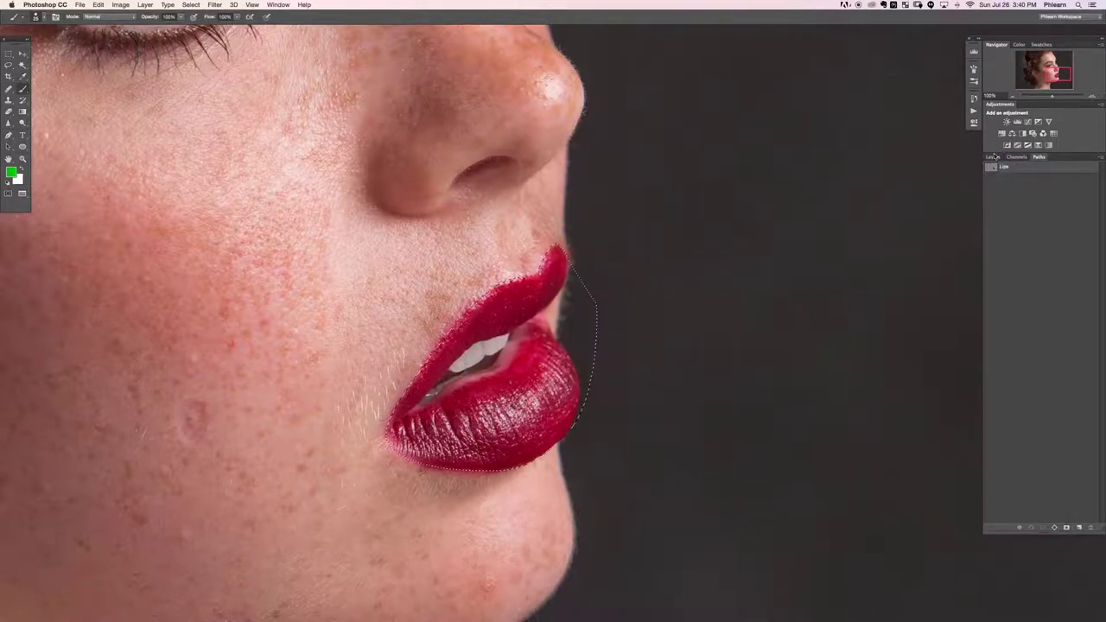
pyautogui.press('F7')
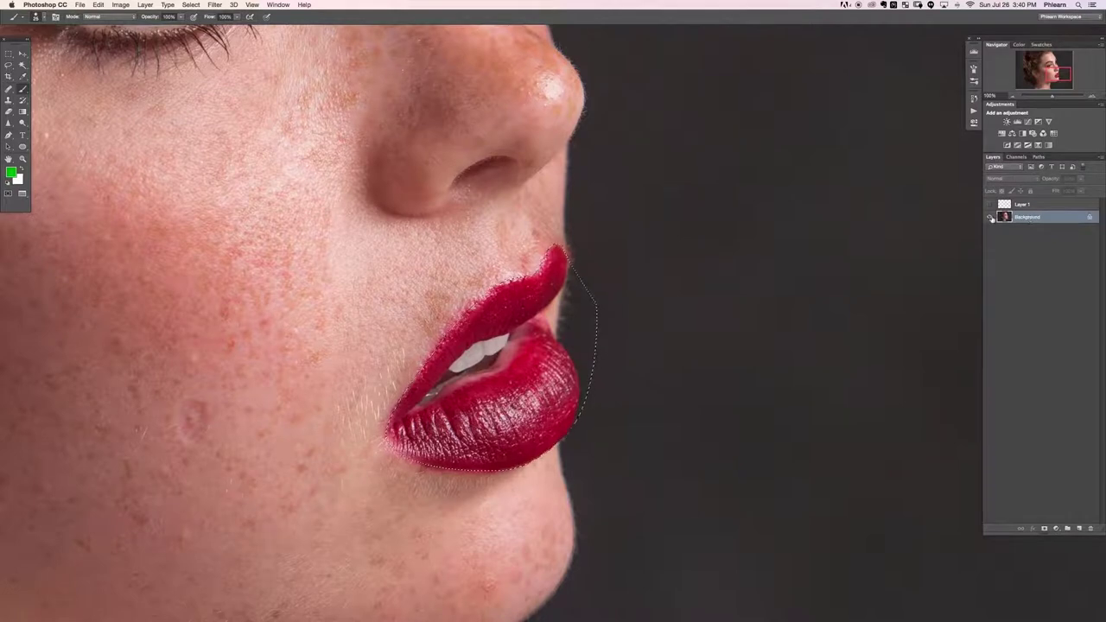
pyautogui.press('super+alt+shift+n')
# Try green Brush strokes across the lips inside the selection, and undo them.
pyautogui.press('super+plus')
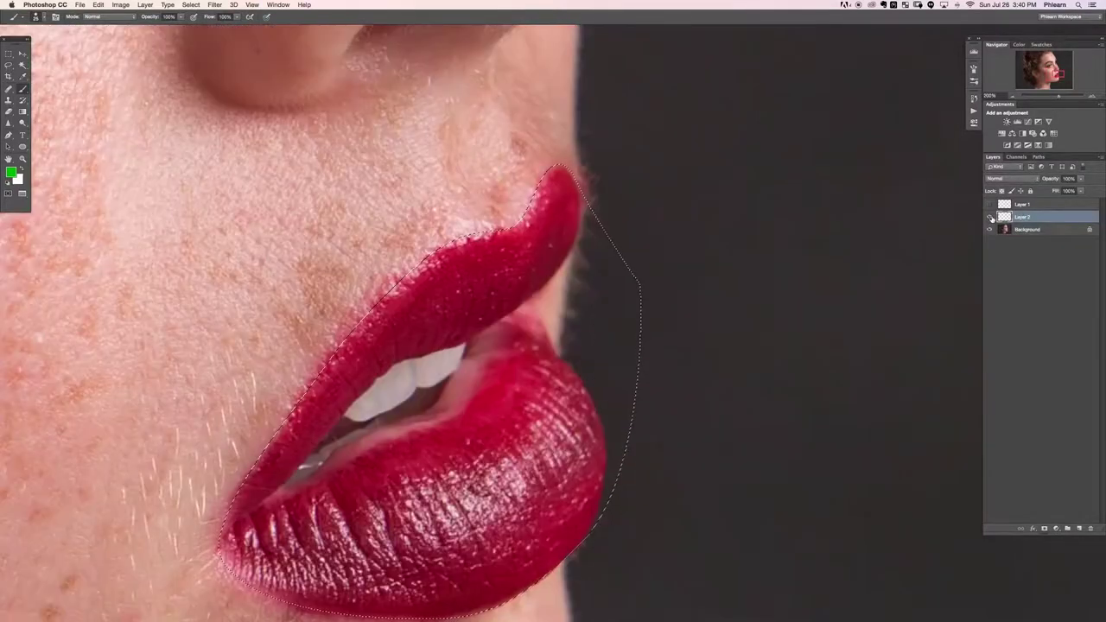
pyautogui.scroll(-3, 579, 464)
pyautogui.moveTo(279, 299)
pyautogui.mouseDown()
pyautogui.moveTo(575, 148)
pyautogui.moveTo(474, 494)
pyautogui.moveTo(605, 310)
pyautogui.moveTo(302, 333)
pyautogui.moveTo(368, 185)
pyautogui.mouseUp()
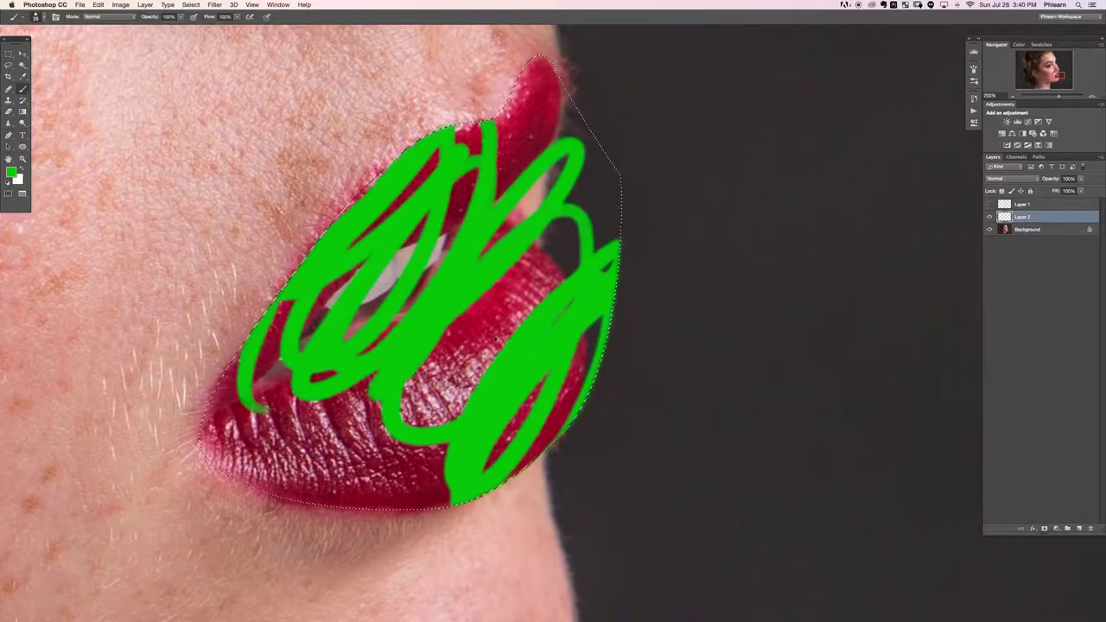
pyautogui.press('super+z')
# Invert the lips selection so that the skin around the lips is selected.
pyautogui.click(190, 5)
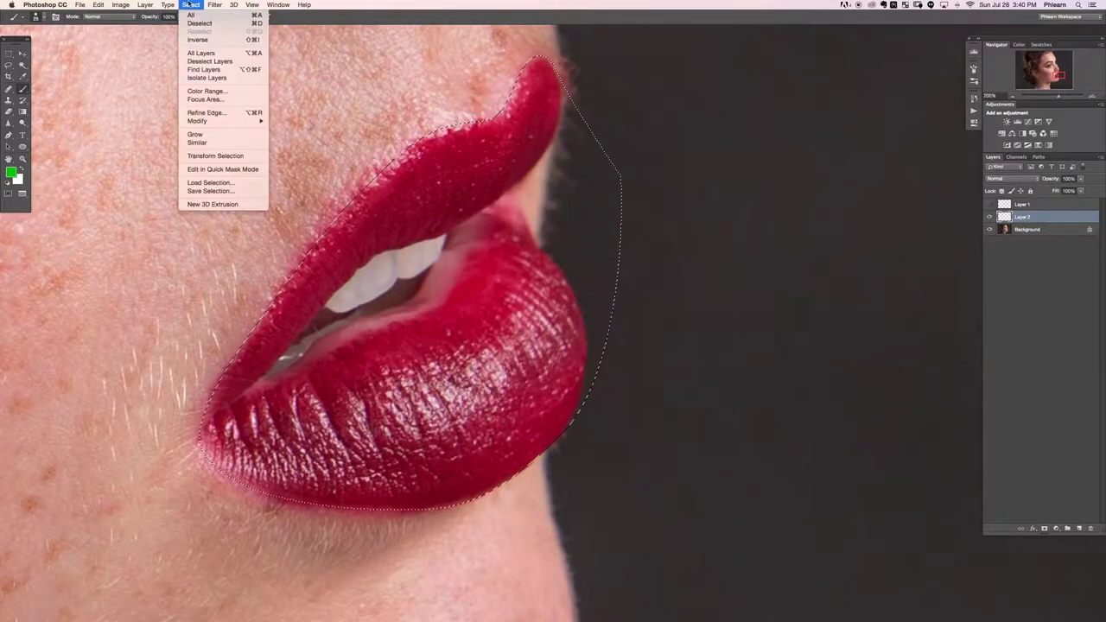
pyautogui.click(197, 39)
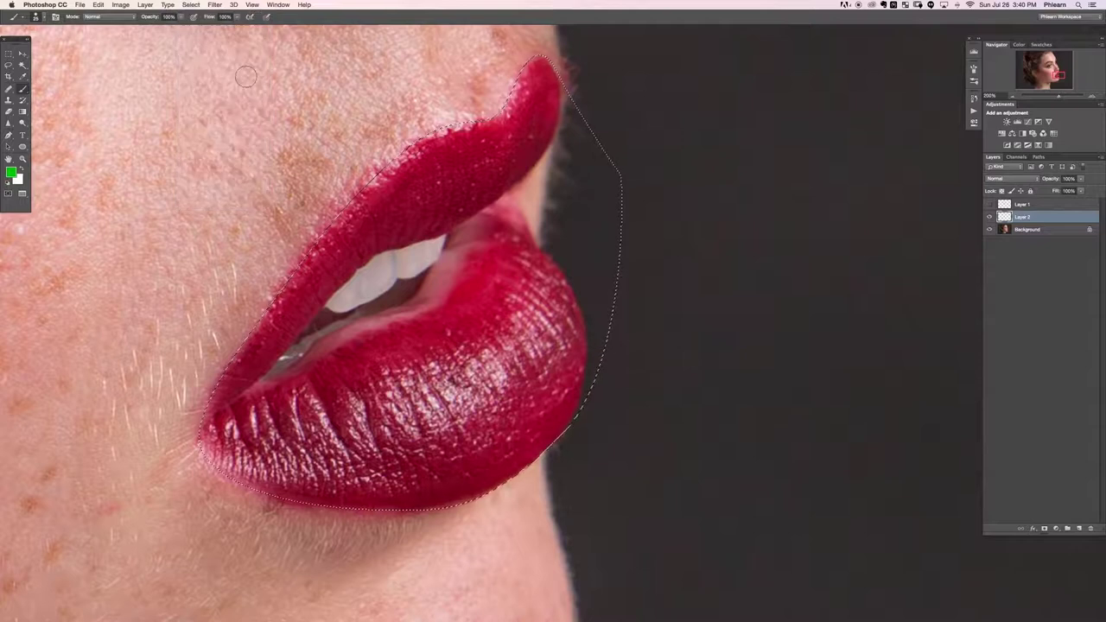
pyautogui.press('super+minus')
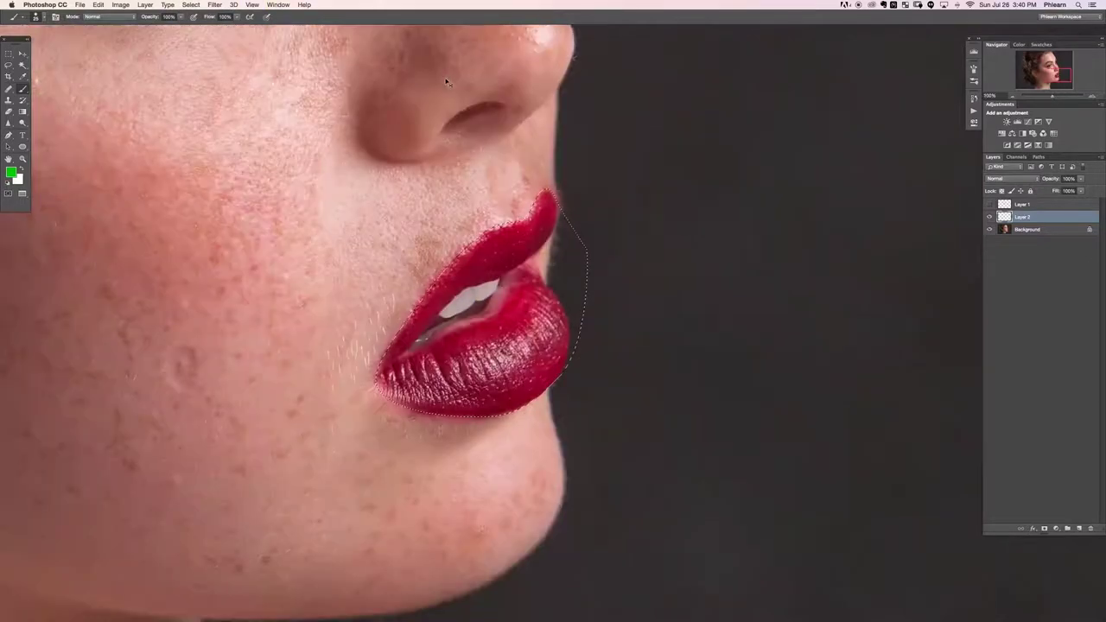
# Clone clean skin over the stray lipstick along the upper lip's outer edge and mouth corner, with the selection edges hidden.
pyautogui.press('s')
pyautogui.press('super+plus')
pyautogui.moveTo(404, 196); pyautogui.dragTo(407, 248)
pyautogui.moveTo(360, 198); pyautogui.dragTo(374, 198)
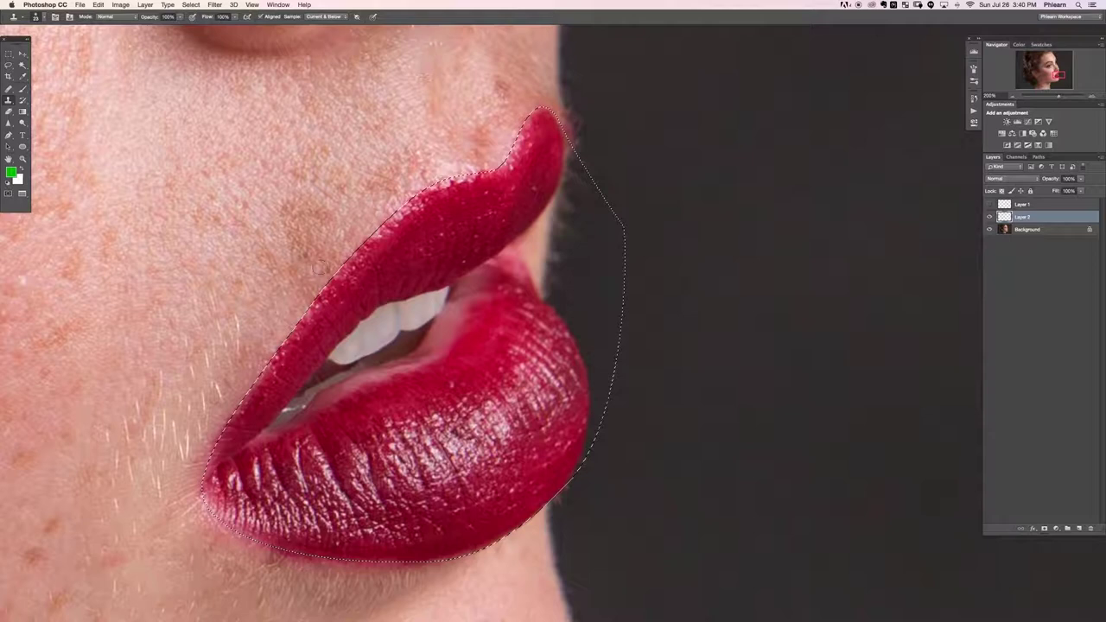
pyautogui.press('super+d')
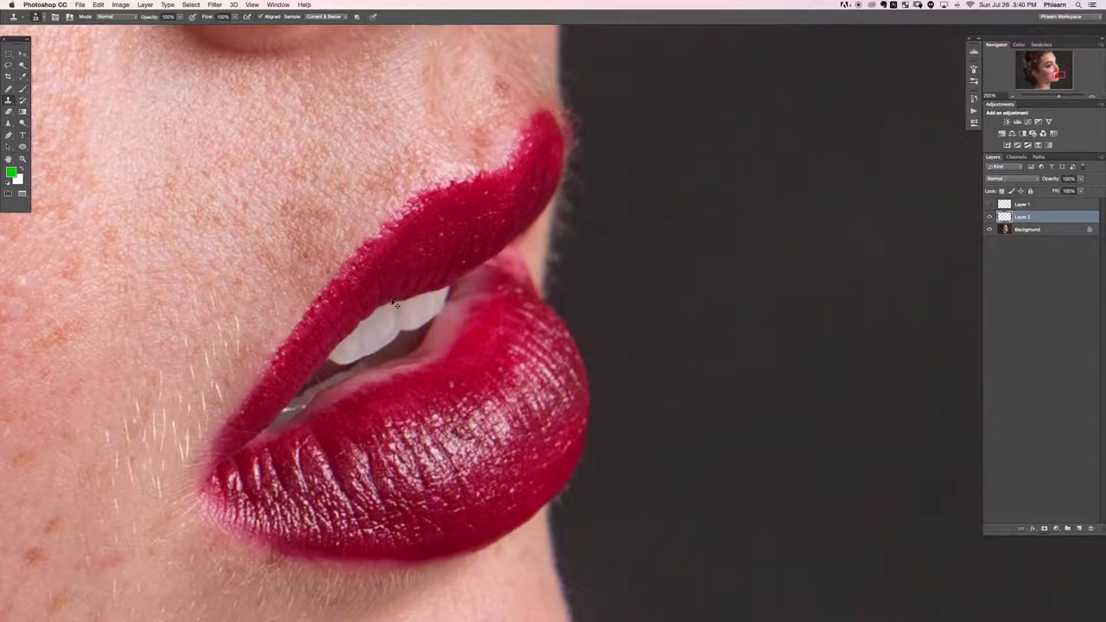
pyautogui.click(347, 291)
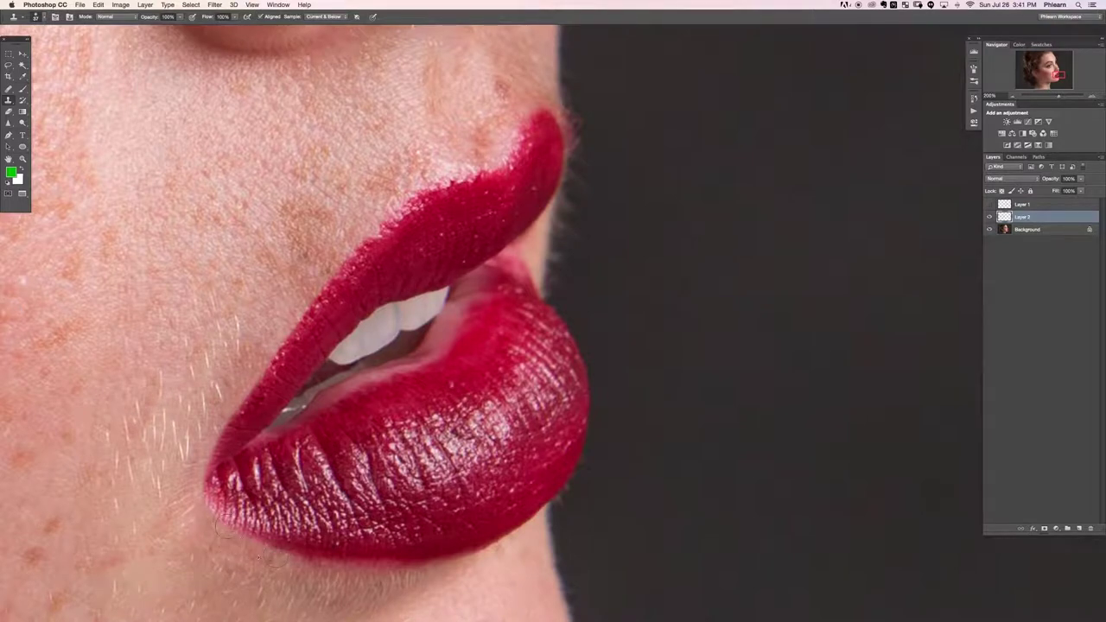
# Clone clean skin over the lipstick smudges below the lower lip's outer edge.
pyautogui.moveTo(253, 573)
pyautogui.mouseDown()
pyautogui.moveTo(252, 454)
pyautogui.moveTo(241, 471)
pyautogui.moveTo(220, 431)
pyautogui.moveTo(209, 441)
pyautogui.moveTo(261, 458)
pyautogui.moveTo(274, 431)
pyautogui.moveTo(318, 466)
pyautogui.moveTo(297, 445)
pyautogui.moveTo(314, 455)
pyautogui.moveTo(328, 446)
pyautogui.moveTo(334, 463)
pyautogui.moveTo(350, 447)
pyautogui.moveTo(352, 477)
pyautogui.moveTo(360, 450)
pyautogui.moveTo(374, 462)
pyautogui.moveTo(404, 452)
pyautogui.mouseUp()
pyautogui.keyDown('alt'); pyautogui.click(429, 473); pyautogui.keyUp('alt')
pyautogui.click(418, 446)
pyautogui.keyDown('alt'); pyautogui.click(370, 473); pyautogui.keyUp('alt')
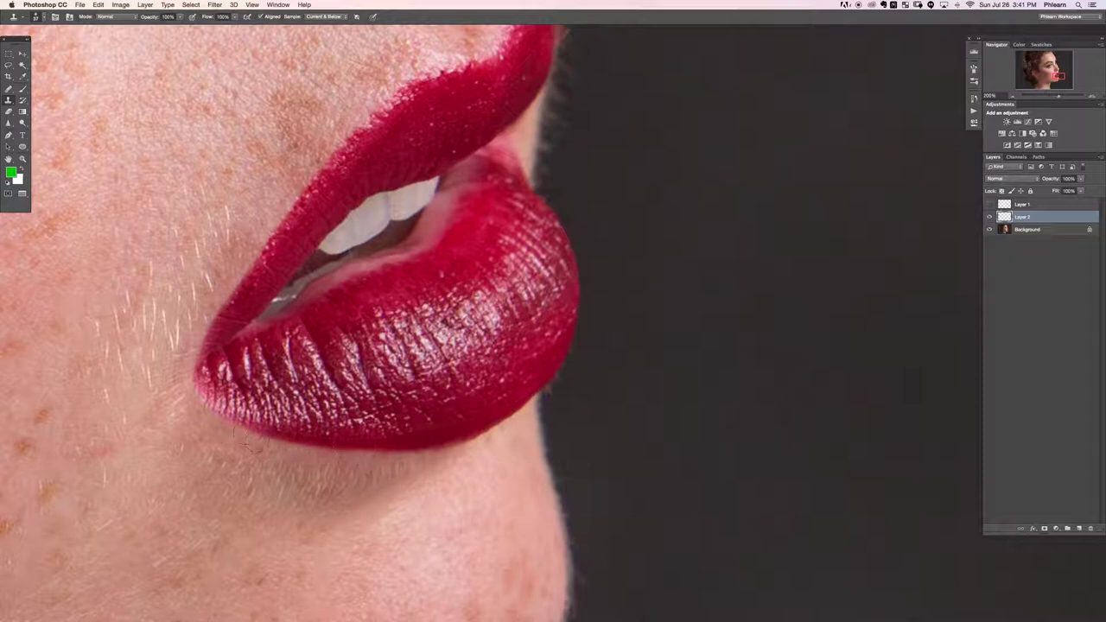
# Clone skin over the bright, smudged edge above the upper lip near the cupid's bow.
pyautogui.scroll(5, 346, 188)
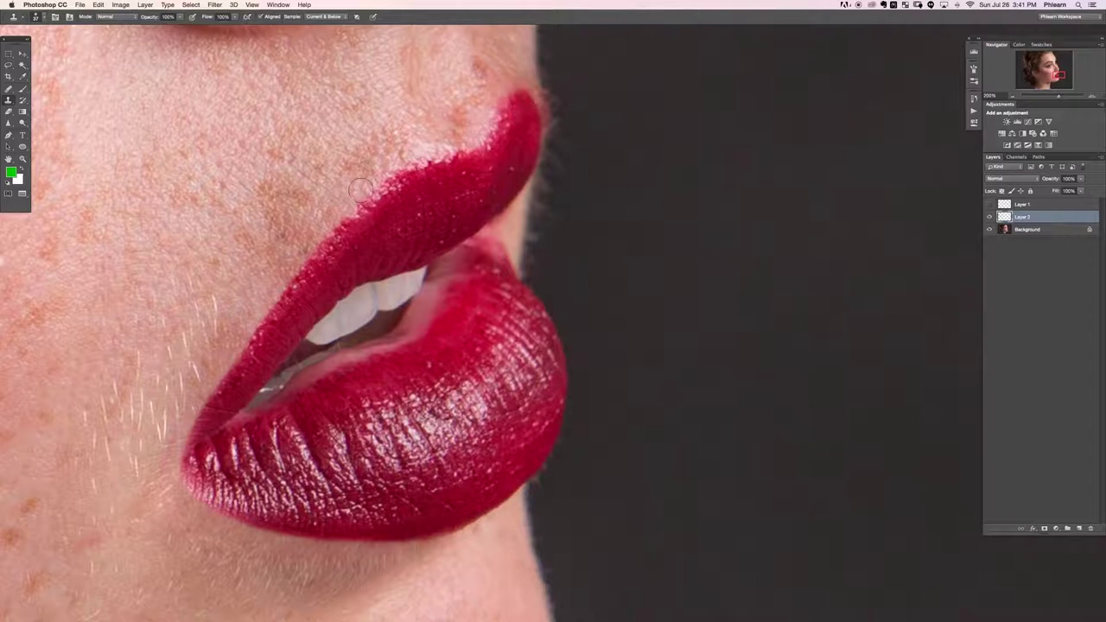
pyautogui.scroll(2, 359, 199)
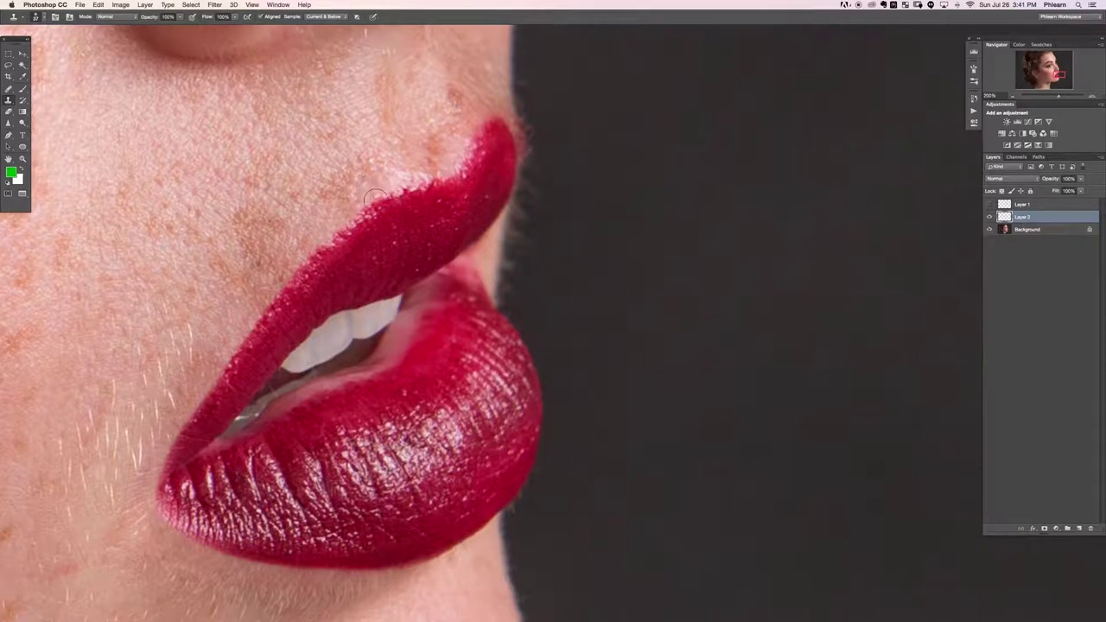
pyautogui.moveTo(405, 179); pyautogui.dragTo(394, 193)
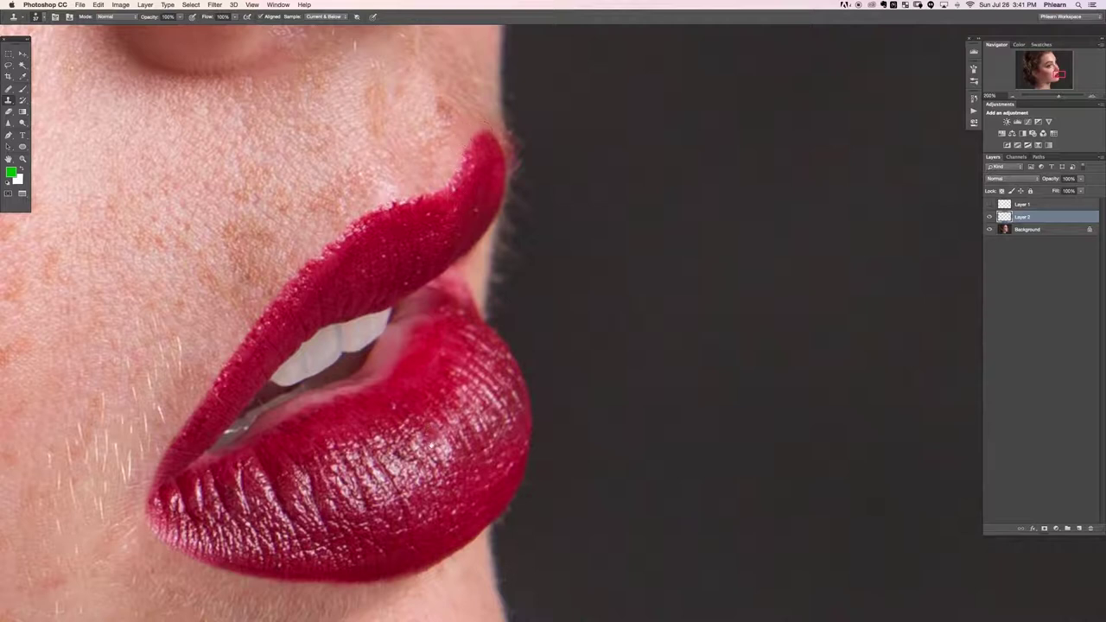
pyautogui.scroll(-5, 441, 412)
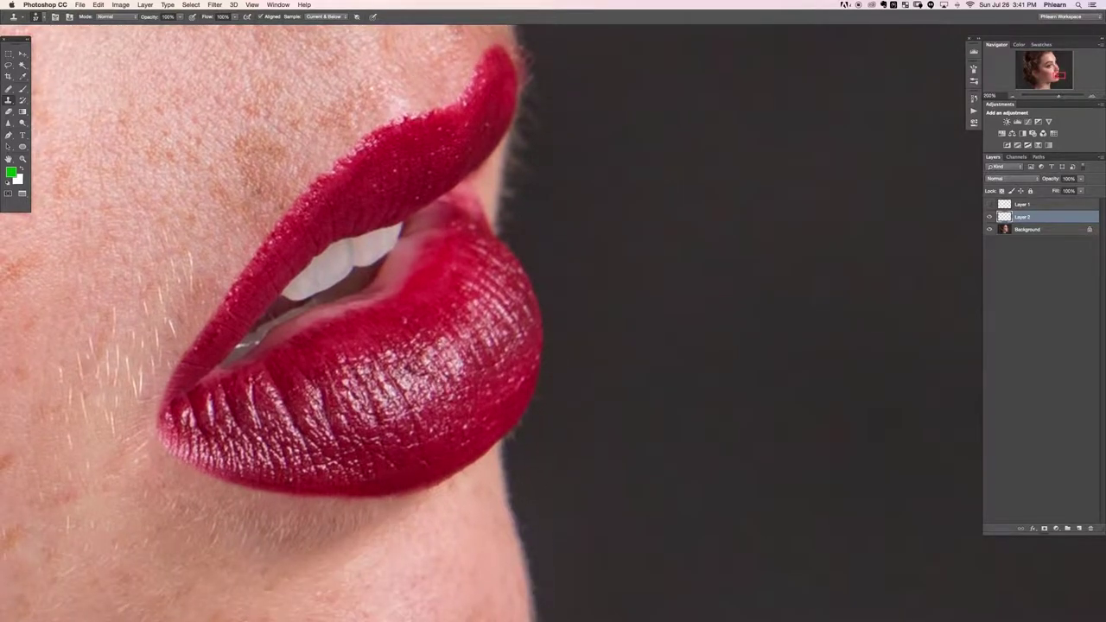
pyautogui.hscroll(-2, 285, 414)
pyautogui.scroll(1, 286, 415)
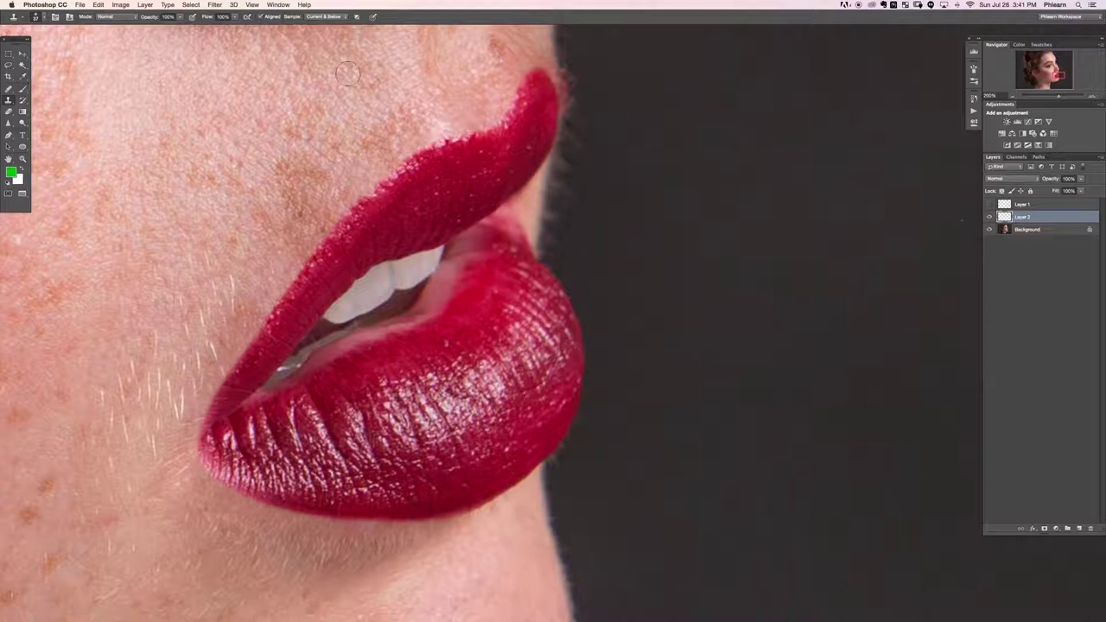
# Invert the selection back to the lips, hide its edges, and add a new layer above the skin cleanup layer.
pyautogui.click(191, 4)
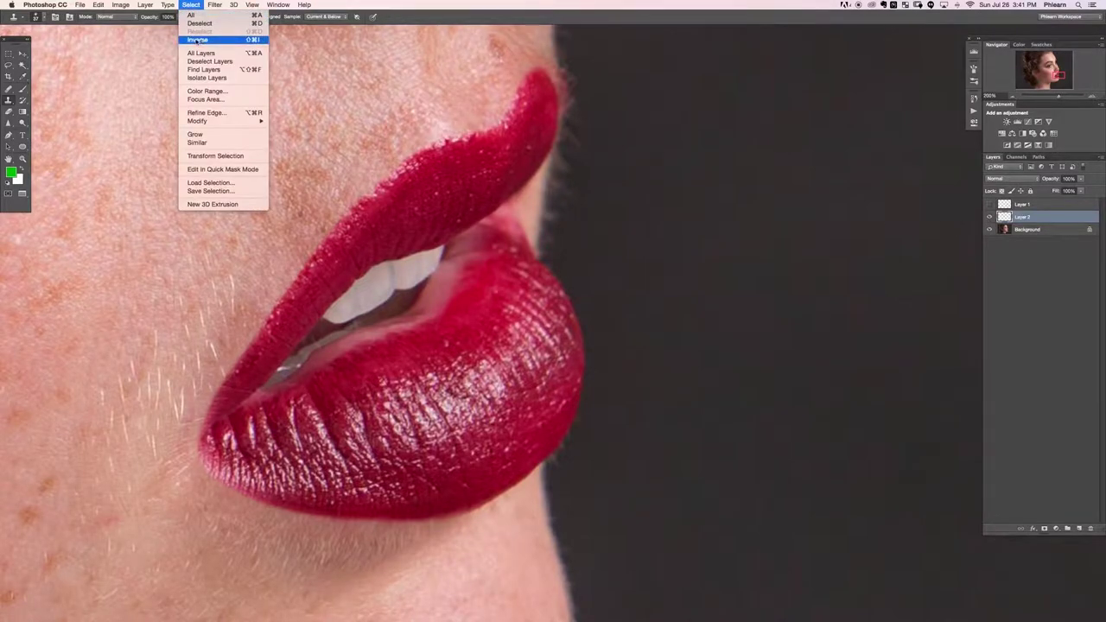
pyautogui.click(206, 40)
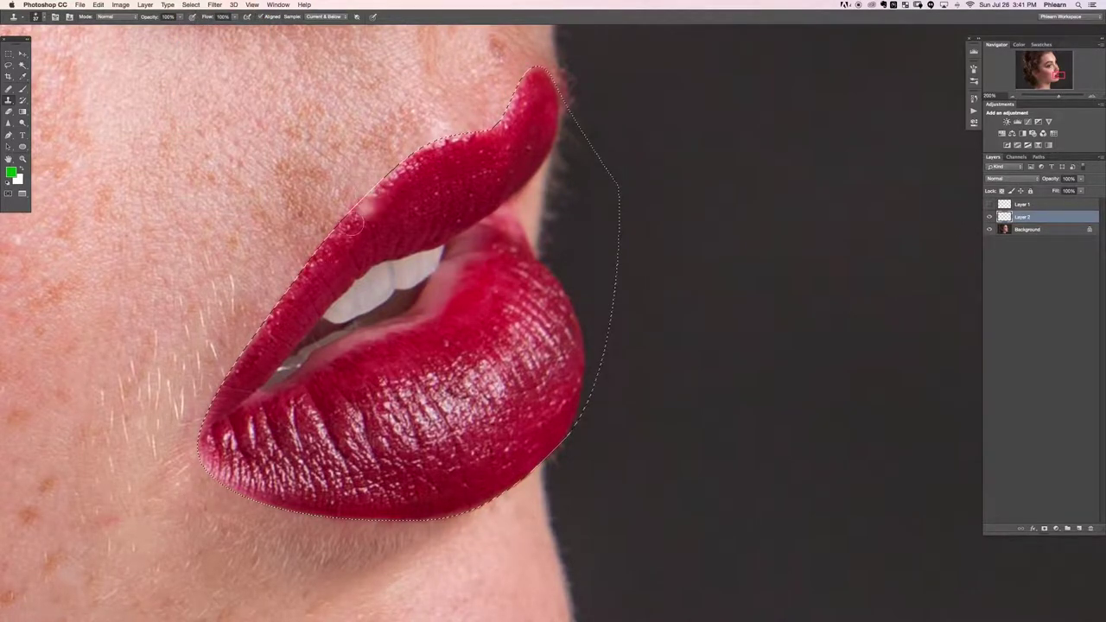
pyautogui.press('super+h')
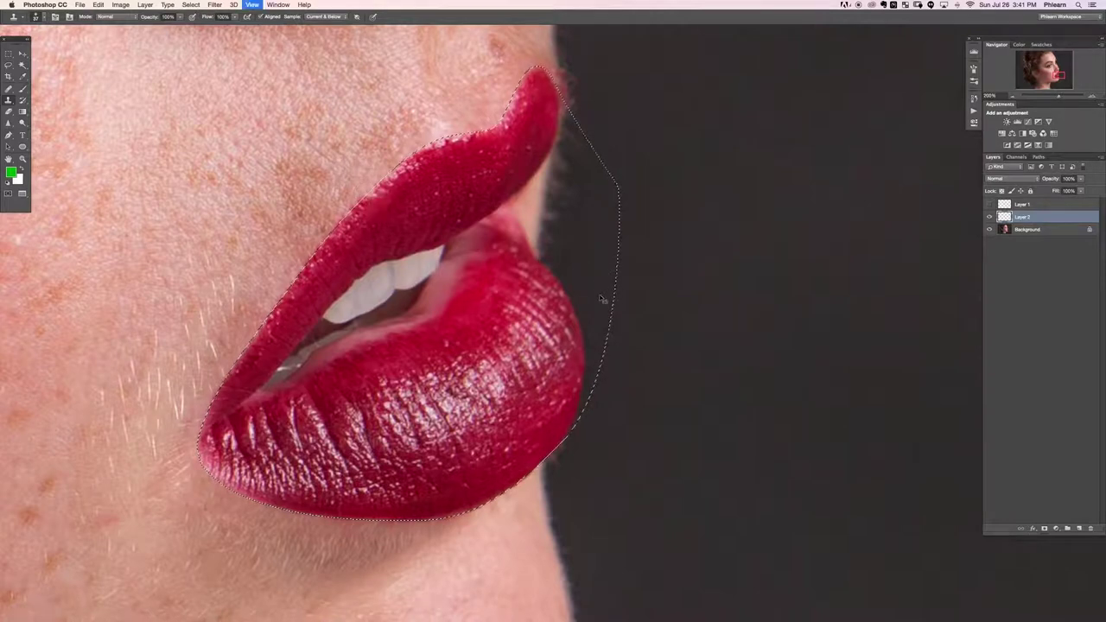
pyautogui.click(1080, 528)
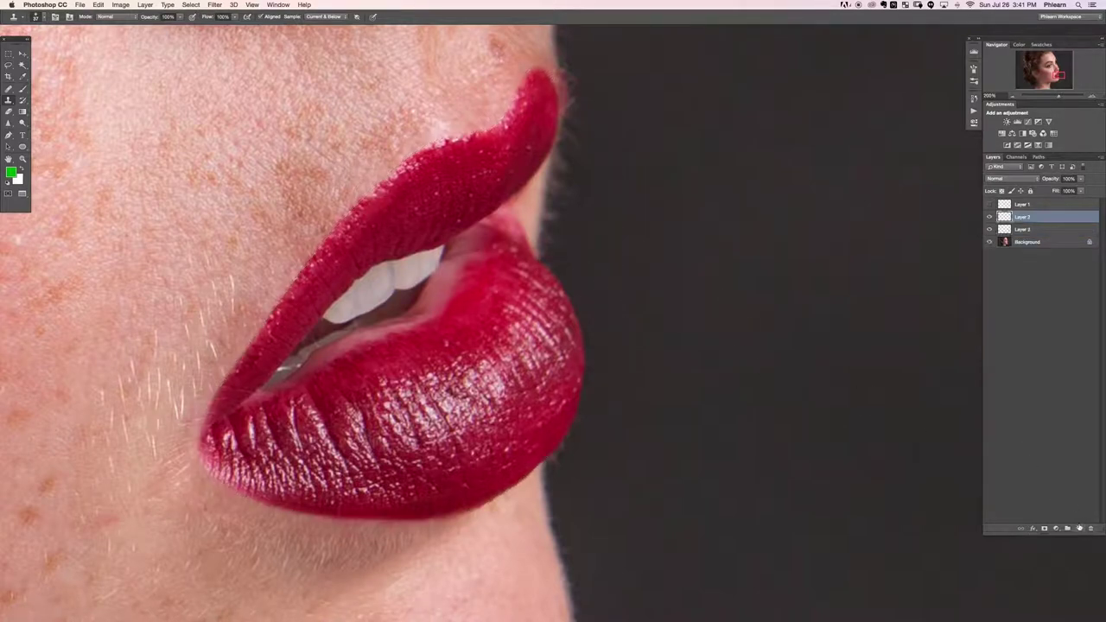
# Clone red lip texture into the uneven edge of the upper lip from its middle to the cupid's bow and tip.
pyautogui.moveTo(330, 265); pyautogui.dragTo(317, 265)
pyautogui.moveTo(354, 211); pyautogui.dragTo(353, 222)
pyautogui.press('super+z')
pyautogui.moveTo(388, 176)
pyautogui.mouseDown()
pyautogui.moveTo(486, 135)
pyautogui.moveTo(439, 152)
pyautogui.mouseUp()
pyautogui.click(421, 167)
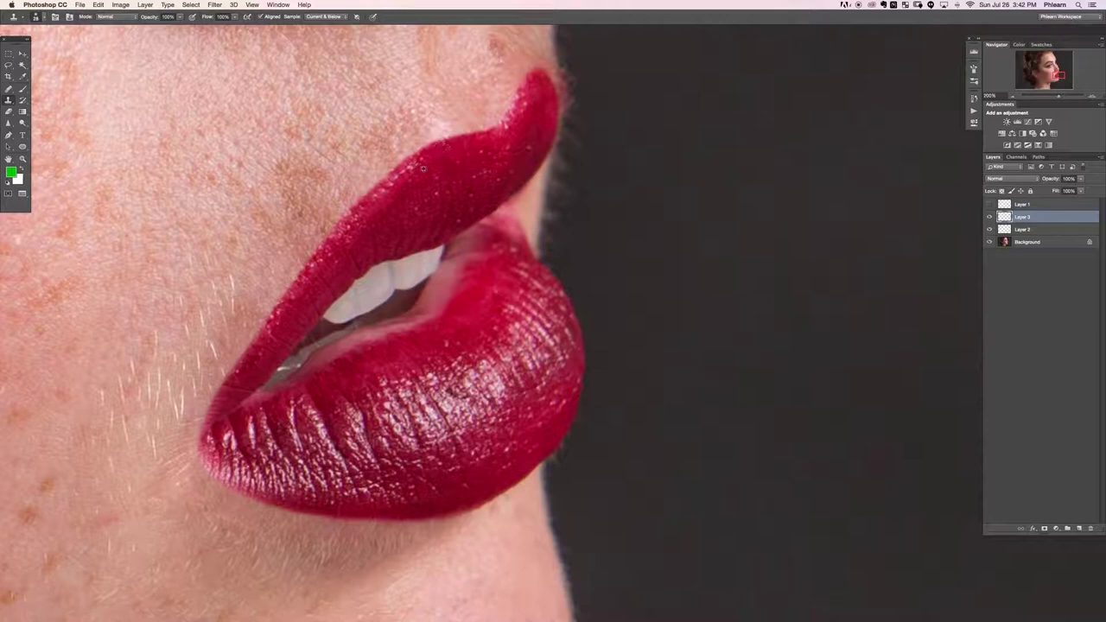
pyautogui.moveTo(497, 130); pyautogui.dragTo(521, 109)
pyautogui.moveTo(314, 261); pyautogui.dragTo(322, 252)
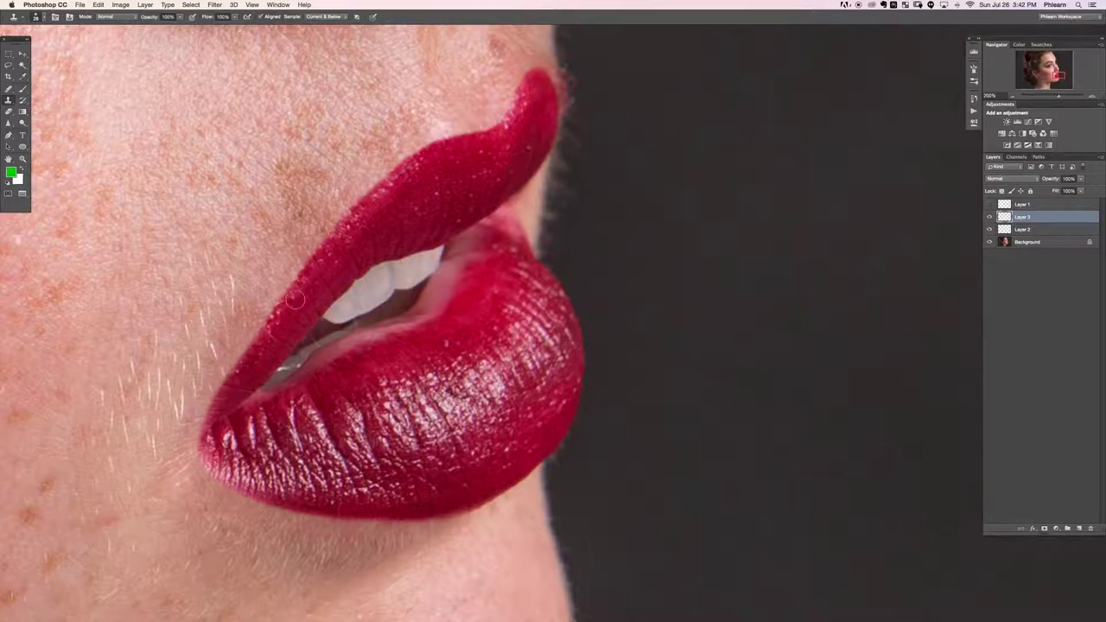
# Clone red lip texture along the upper lip's edge down toward the mouth corner.
pyautogui.click(270, 332)
pyautogui.moveTo(269, 324); pyautogui.dragTo(259, 343)
pyautogui.click(267, 362)
pyautogui.keyDown('alt'); pyautogui.click(254, 365); pyautogui.keyUp('alt')
pyautogui.keyDown('alt'); pyautogui.click(254, 364); pyautogui.keyUp('alt')
pyautogui.click(236, 375)
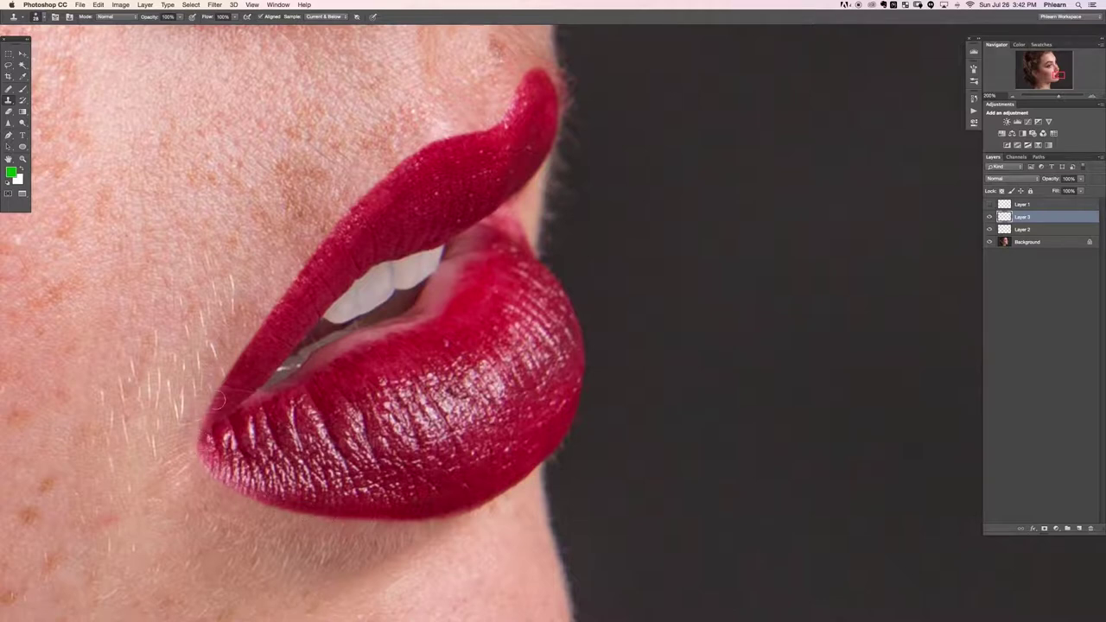
# Compare the lips before and after by toggling the visibility of the two cloning layers.
pyautogui.press('super+minus')
pyautogui.press('super+minus')
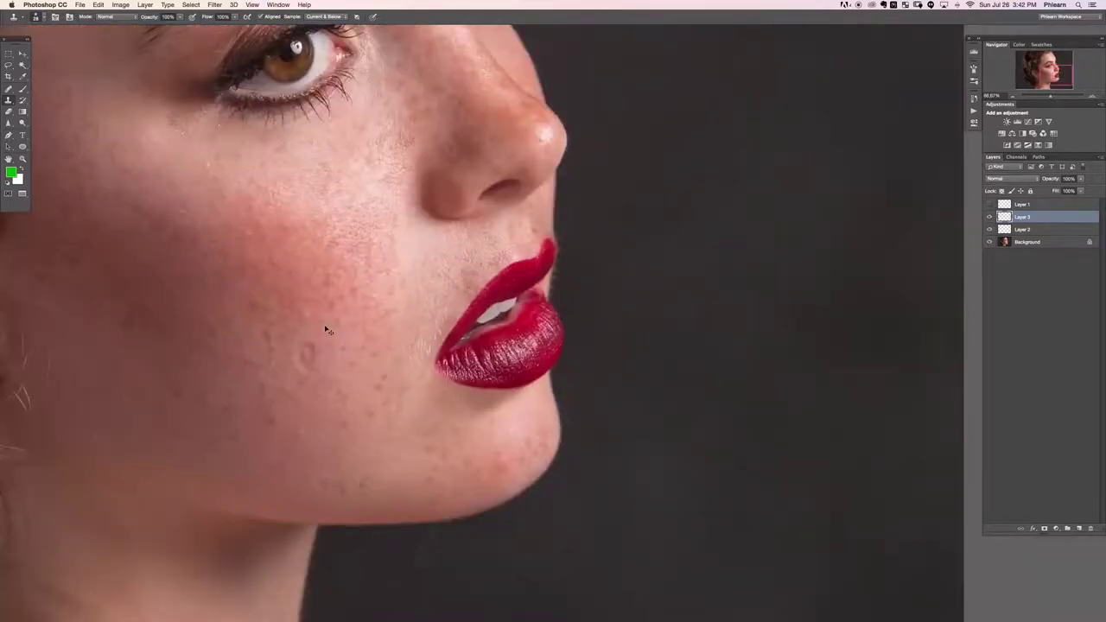
pyautogui.press('super+plus')
pyautogui.press('super+minus')
pyautogui.press('super+plus')
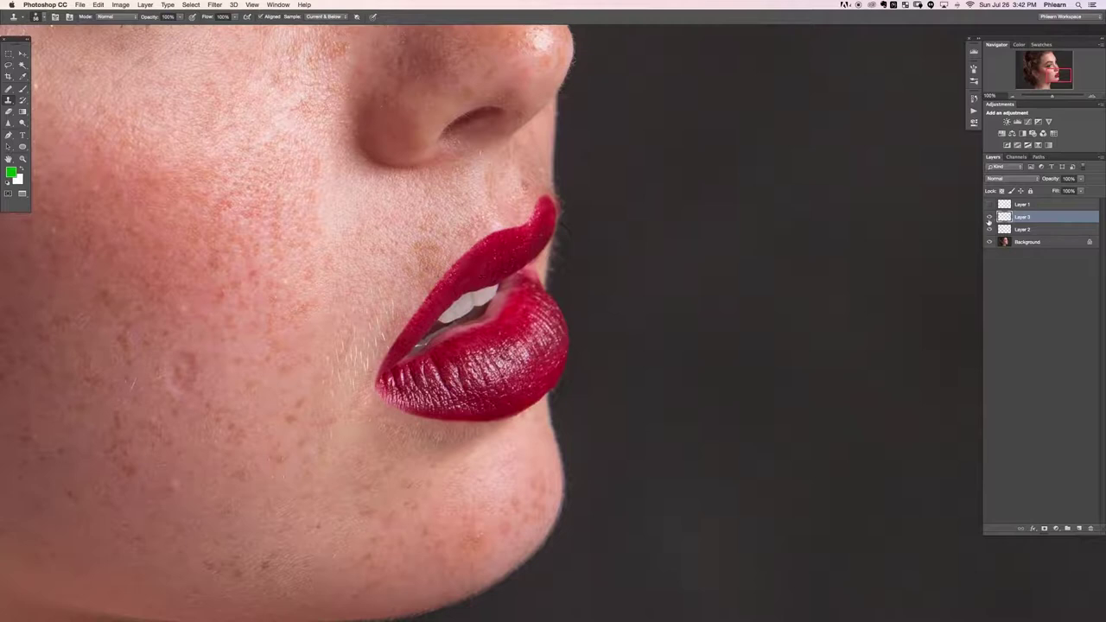
pyautogui.click(990, 229)
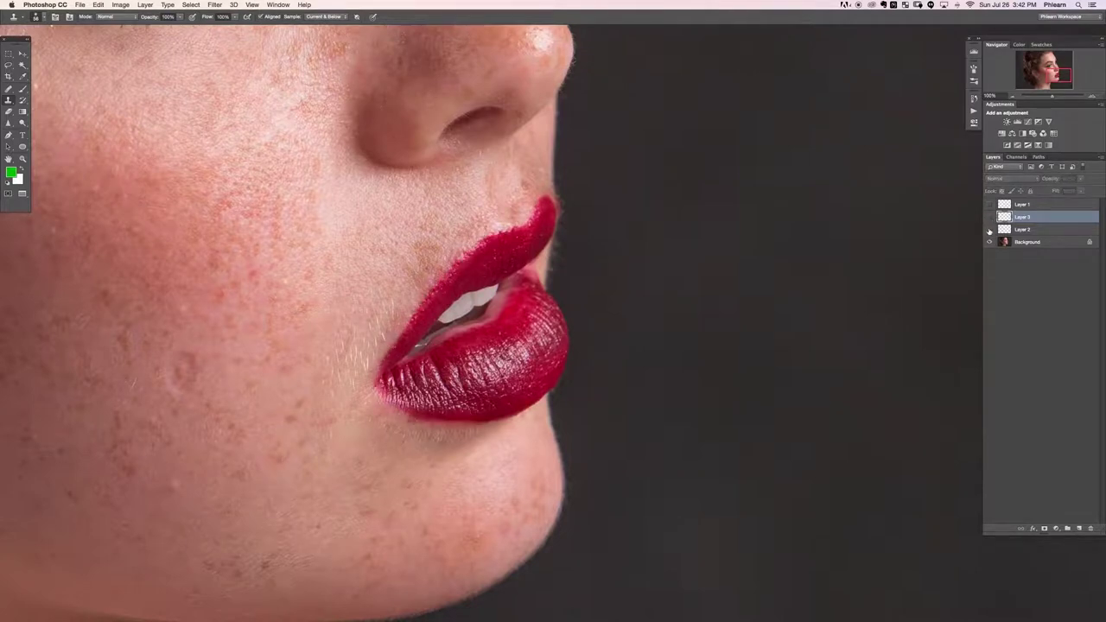
pyautogui.click(990, 217)
pyautogui.click(990, 217)
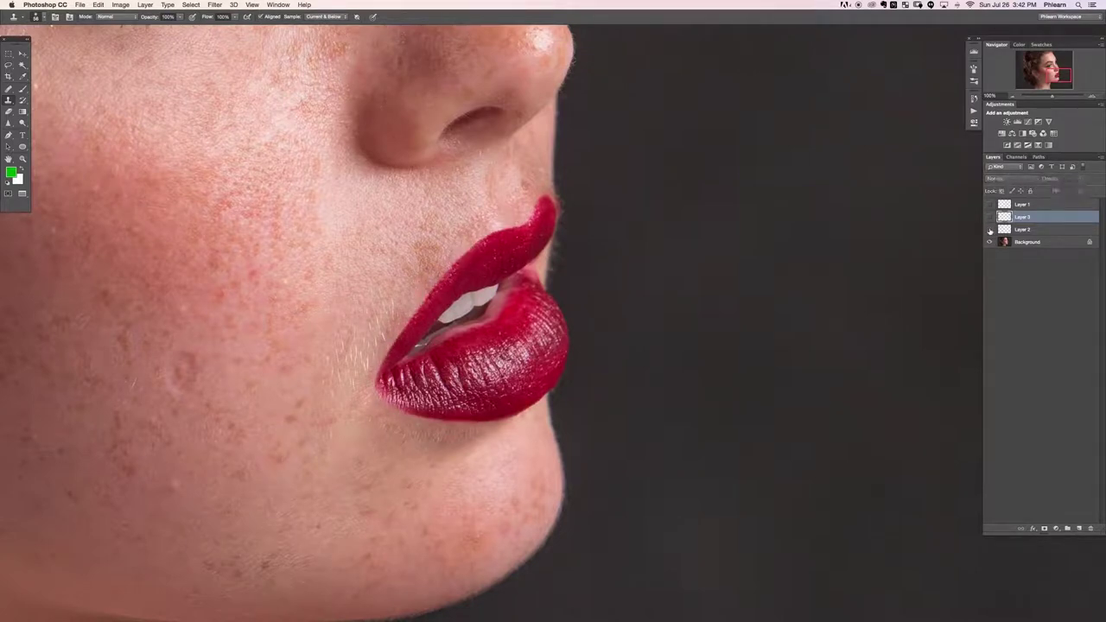
pyautogui.click(990, 218)
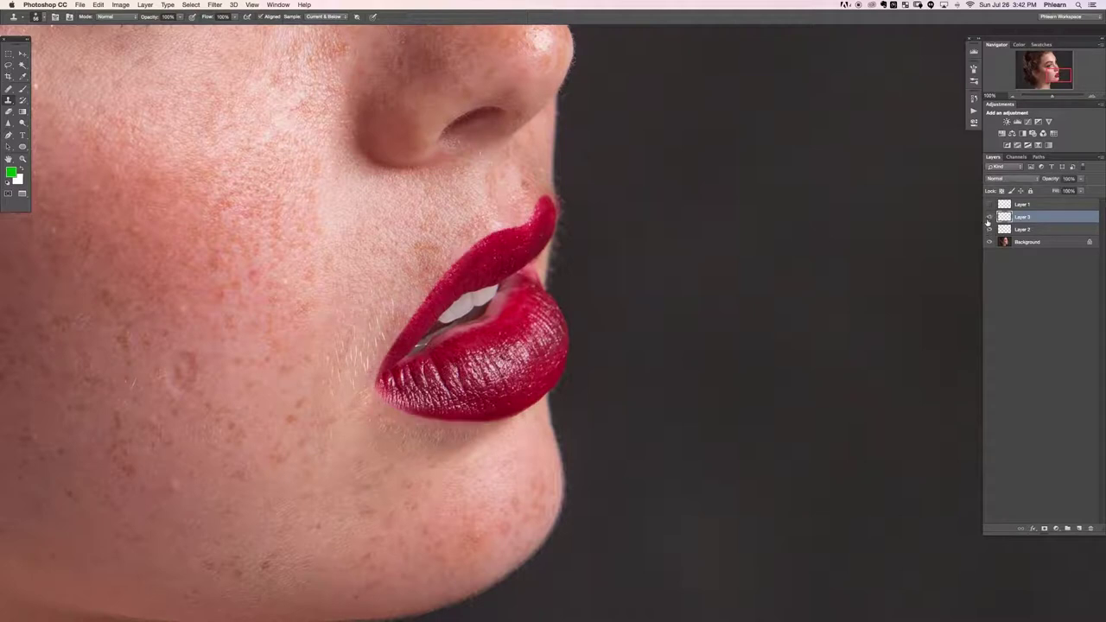
# Check the lip-texture layer alone, and both cloning layers together, against the original by hiding and showing them.
pyautogui.click(989, 217)
pyautogui.click(989, 218)
pyautogui.moveTo(698, 441); pyautogui.dragTo(683, 431)
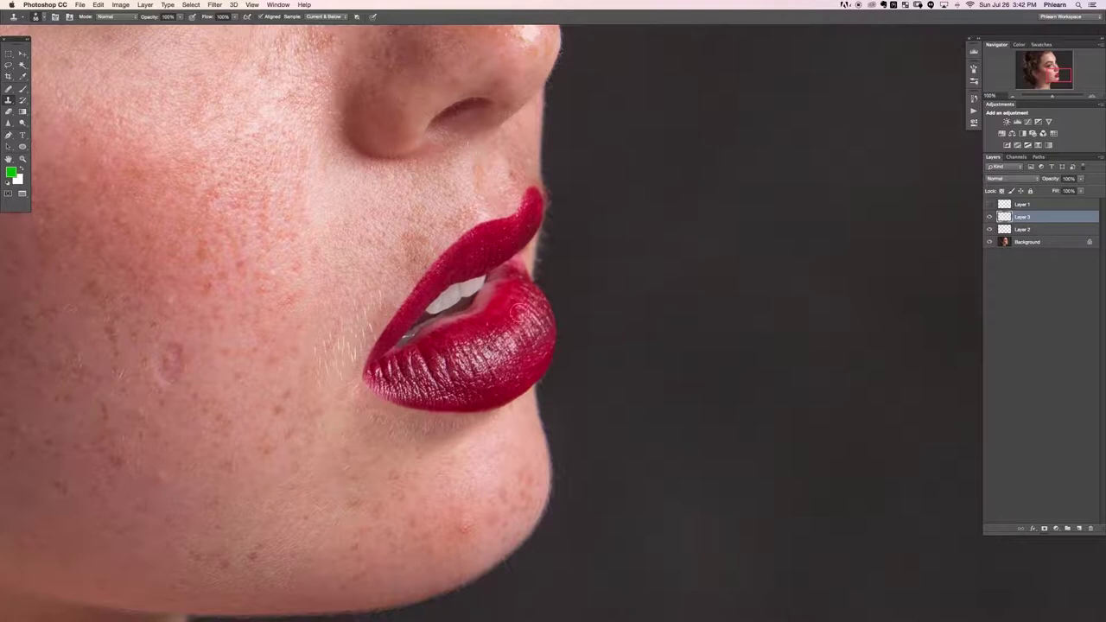
pyautogui.moveTo(989, 229); pyautogui.dragTo(990, 217)
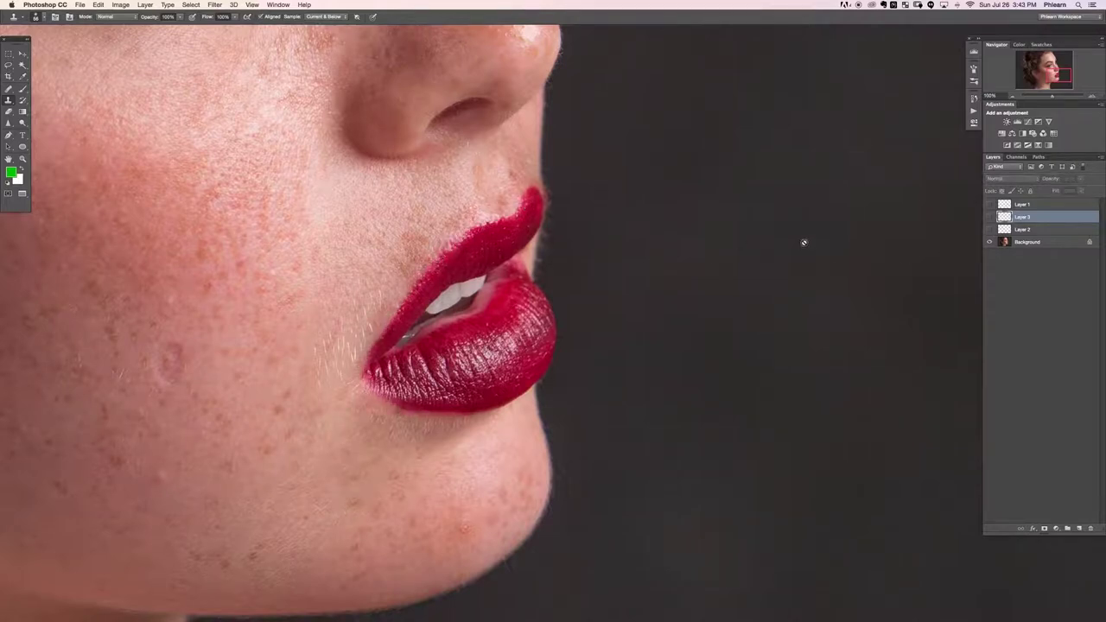
pyautogui.moveTo(992, 219); pyautogui.dragTo(989, 230)
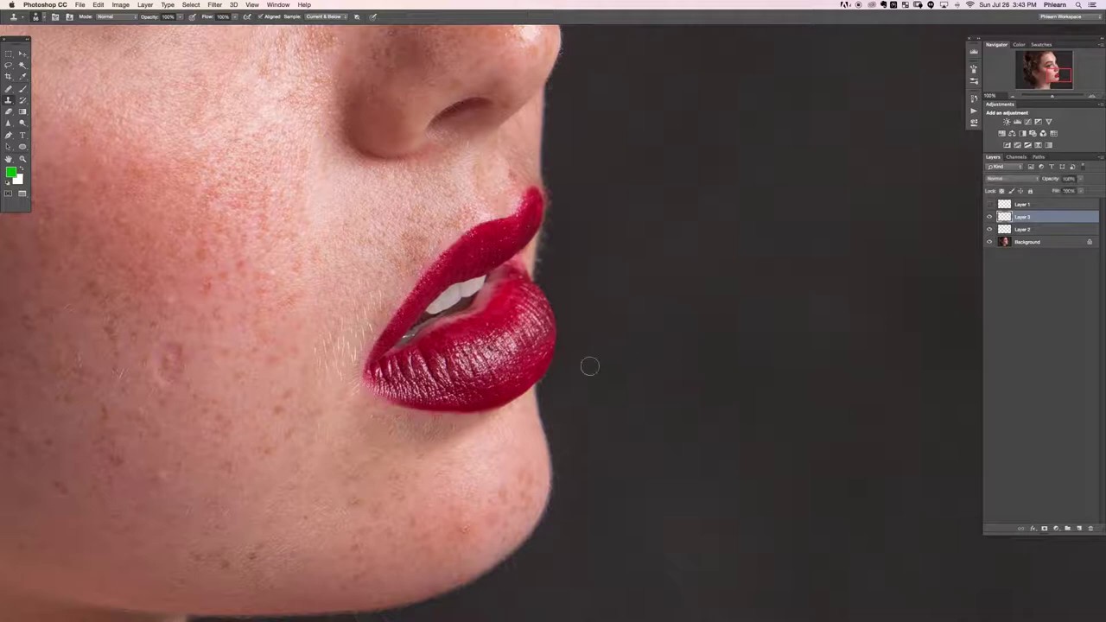
pyautogui.moveTo(510, 345); pyautogui.dragTo(481, 360)
pyautogui.moveTo(563, 329); pyautogui.dragTo(558, 348)
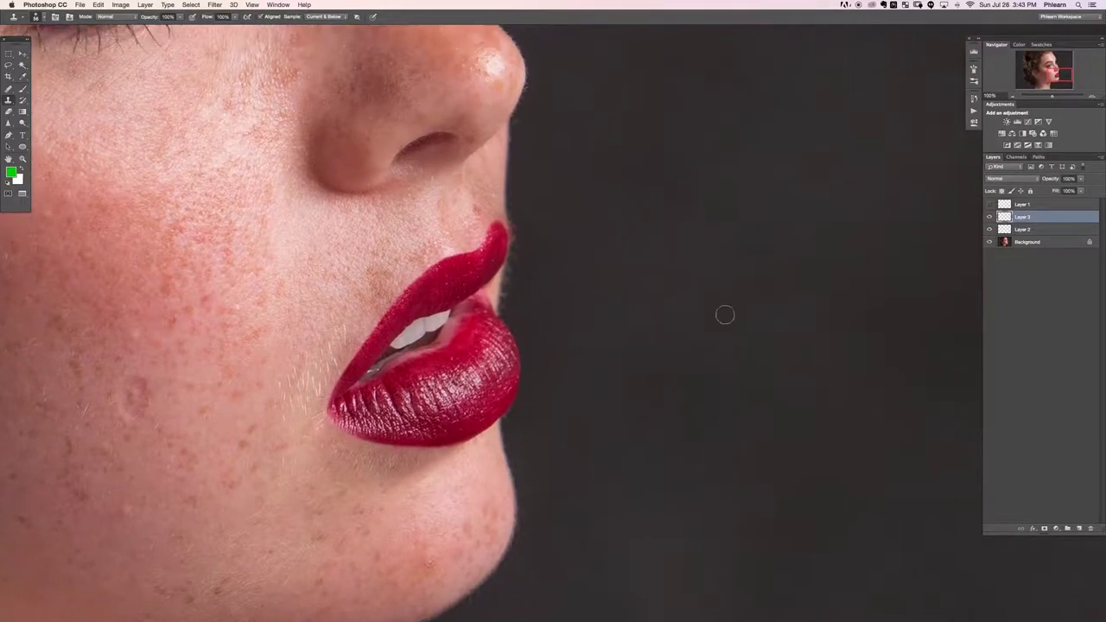
# Group the lip-texture and skin cleanup layers and add a layer mask to the group.
pyautogui.keyDown('shift'); pyautogui.click(1036, 230); pyautogui.keyUp('shift')
pyautogui.press('super+g')
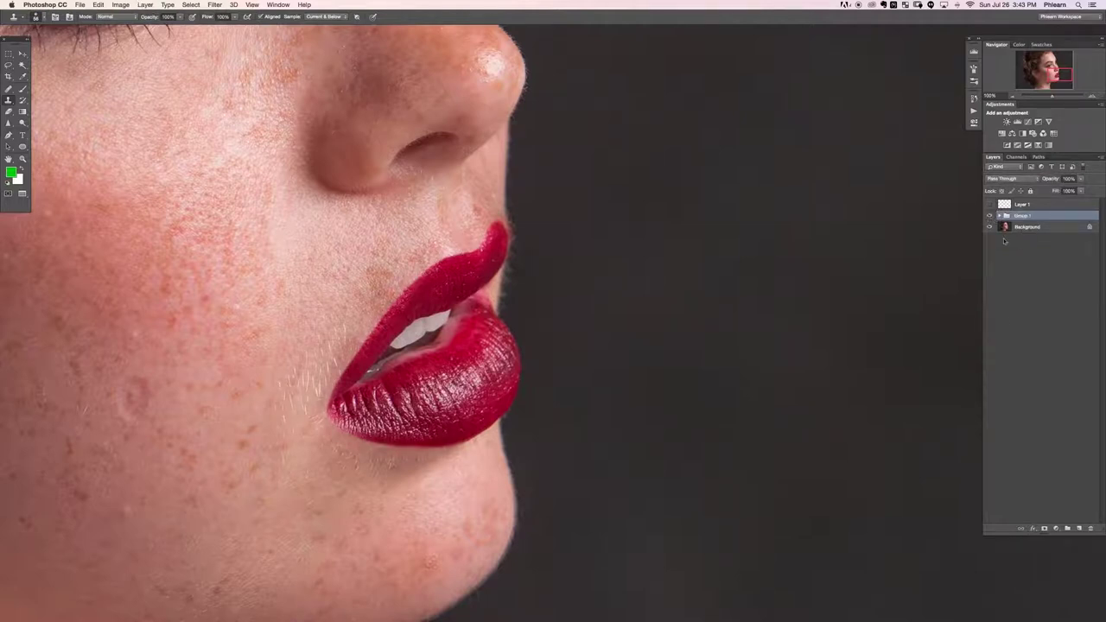
pyautogui.click(1045, 529)
# Paint black on the group mask along the upper lip's outer edge to bring back some of the original edge texture.
pyautogui.press('b')
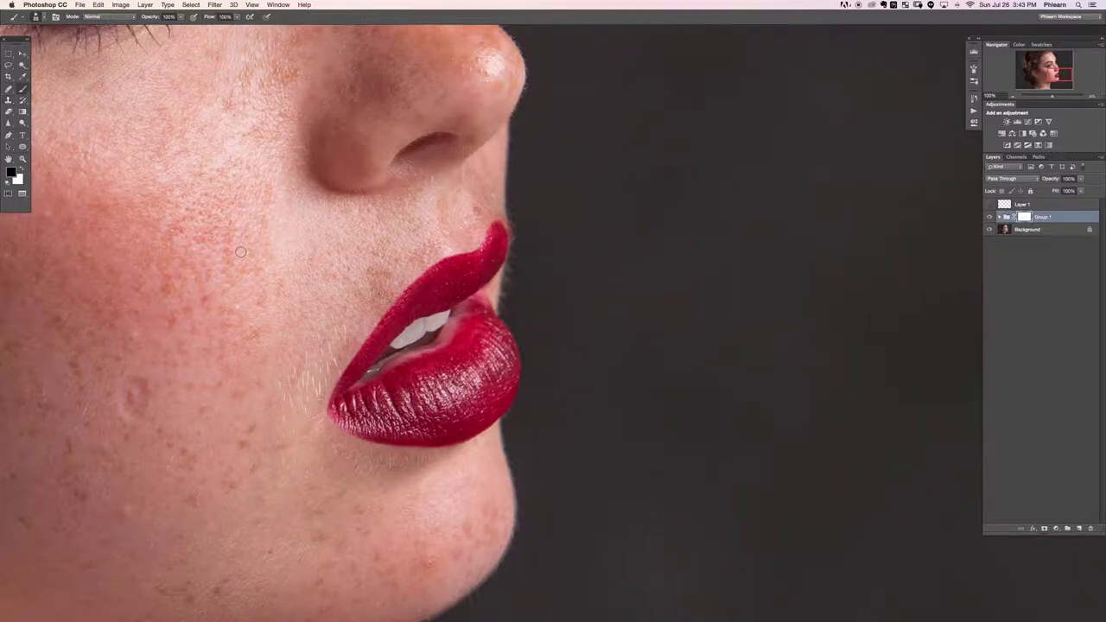
pyautogui.press('super+plus')
pyautogui.press('super+plus')
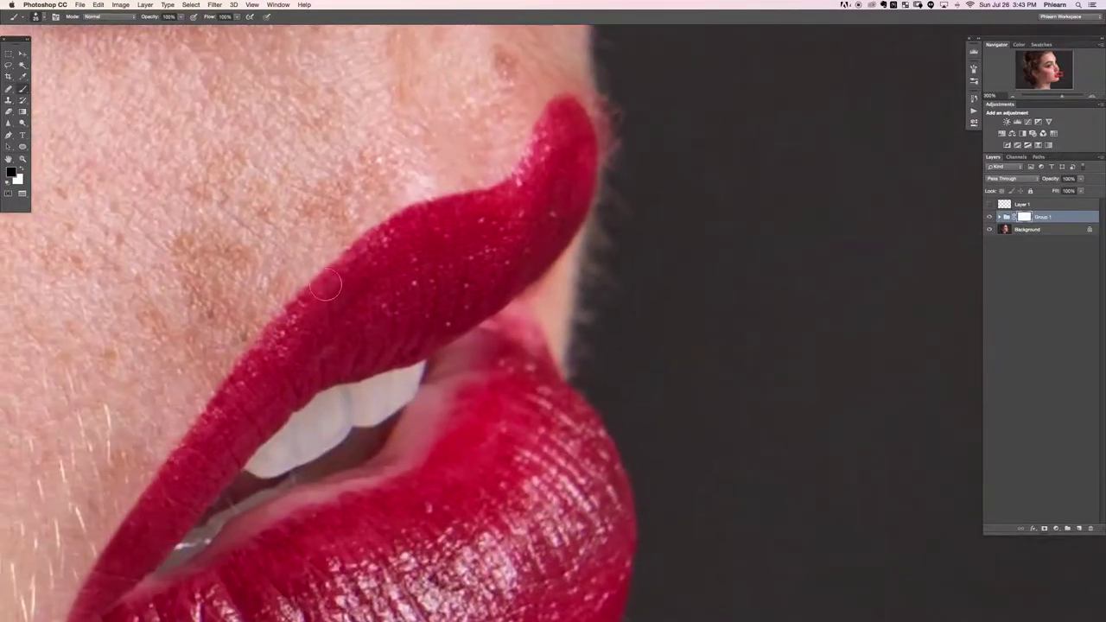
pyautogui.moveTo(362, 246)
pyautogui.mouseDown()
pyautogui.moveTo(400, 216)
pyautogui.moveTo(462, 201)
pyautogui.mouseUp()
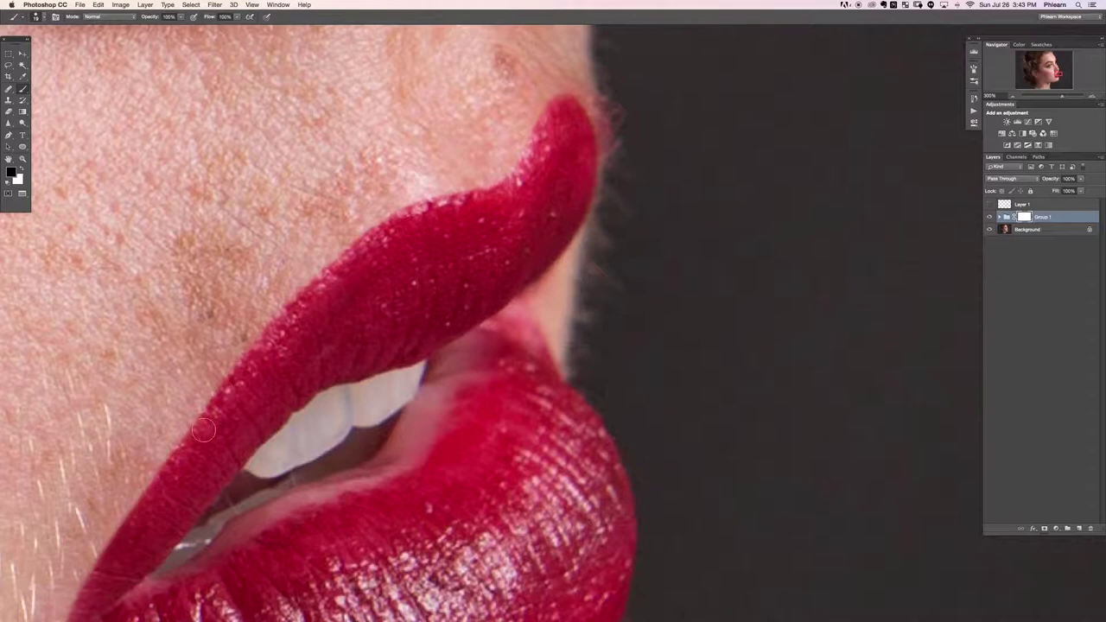
pyautogui.moveTo(210, 428); pyautogui.dragTo(300, 332)
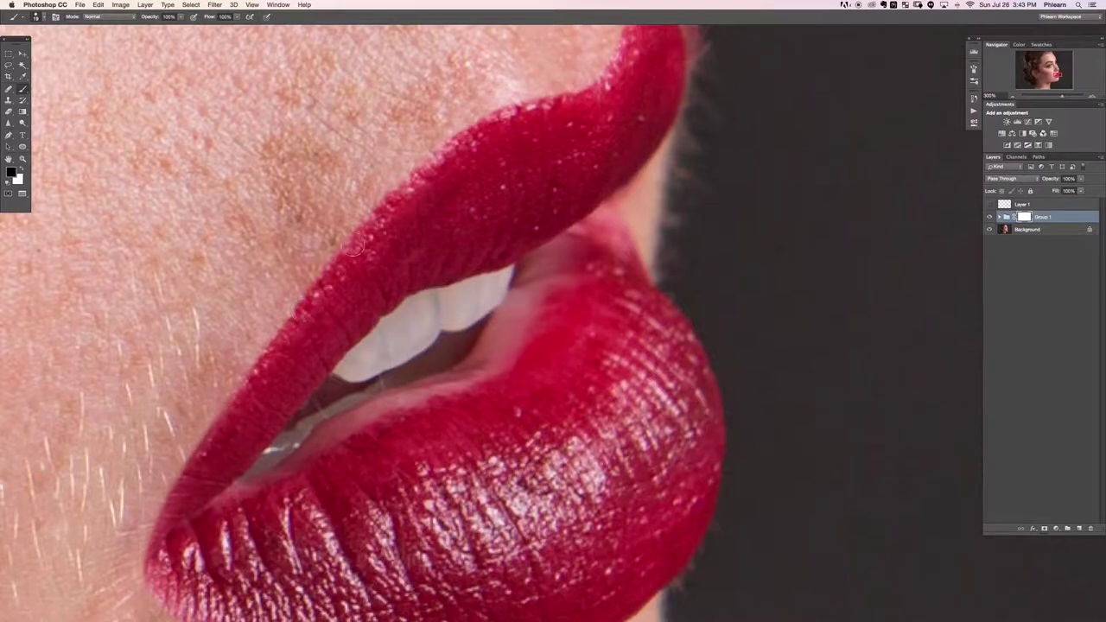
pyautogui.press('x')
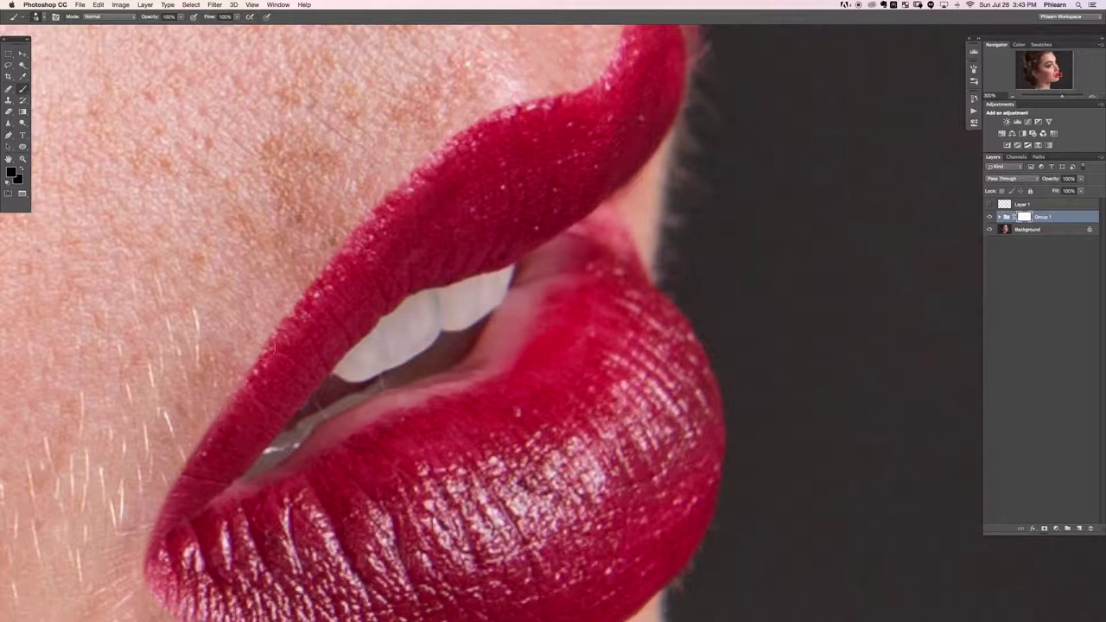
pyautogui.press('x')
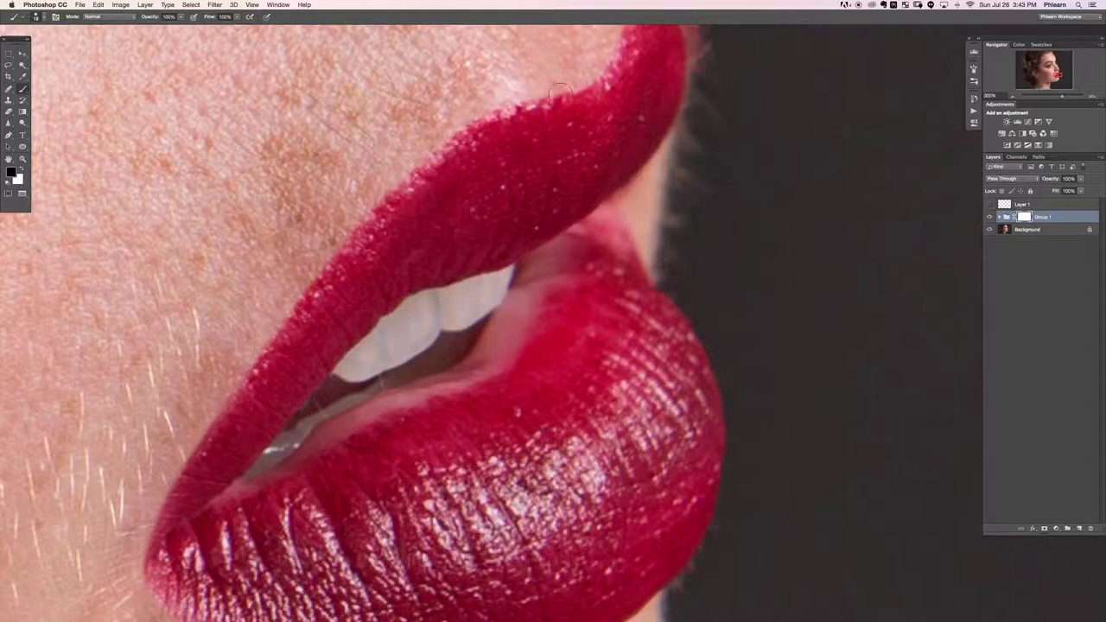
# Undo the last mask stroke and paint black along the lower lip's edge and the mouth corner to restore original texture.
pyautogui.moveTo(403, 393); pyautogui.dragTo(460, 185)
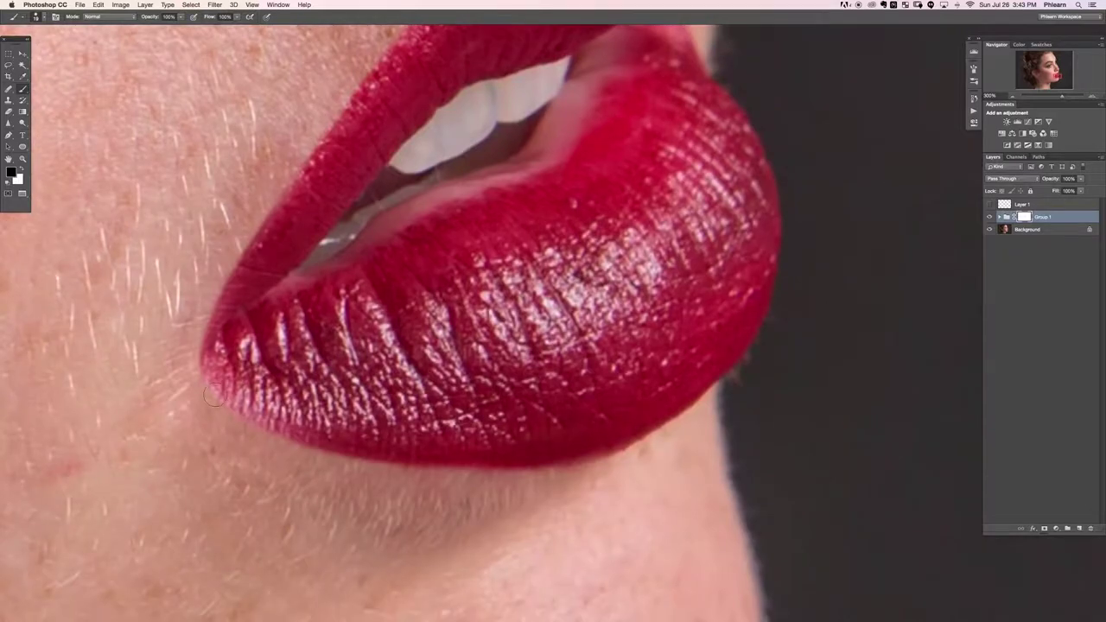
pyautogui.press('super+z')
pyautogui.moveTo(260, 397); pyautogui.dragTo(272, 396)
pyautogui.moveTo(318, 440); pyautogui.dragTo(409, 456)
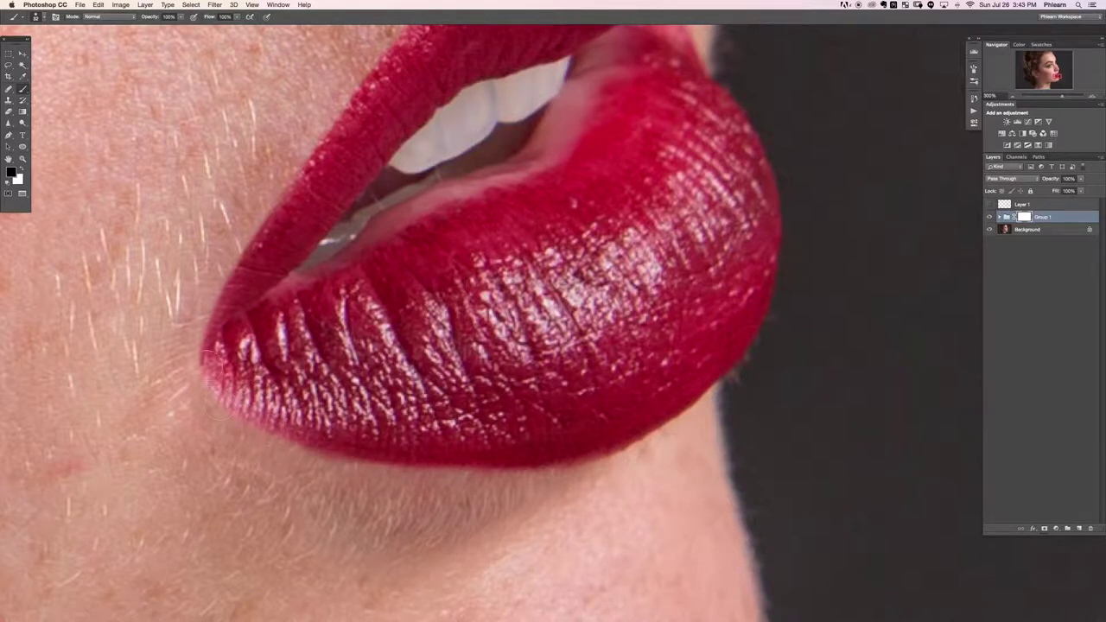
pyautogui.moveTo(242, 278)
pyautogui.mouseDown()
pyautogui.moveTo(268, 225)
pyautogui.moveTo(239, 272)
pyautogui.mouseUp()
# View the group mask on its own and compare the lips at 100% with the mask disabled and enabled.
pyautogui.press('super+1')
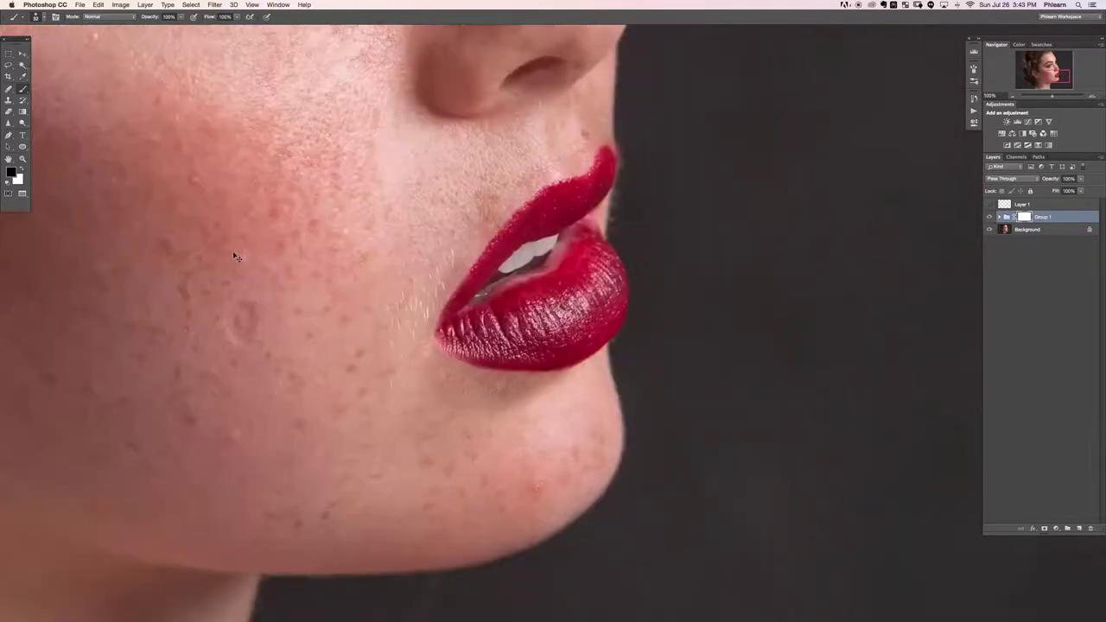
pyautogui.moveTo(856, 321); pyautogui.dragTo(763, 363)
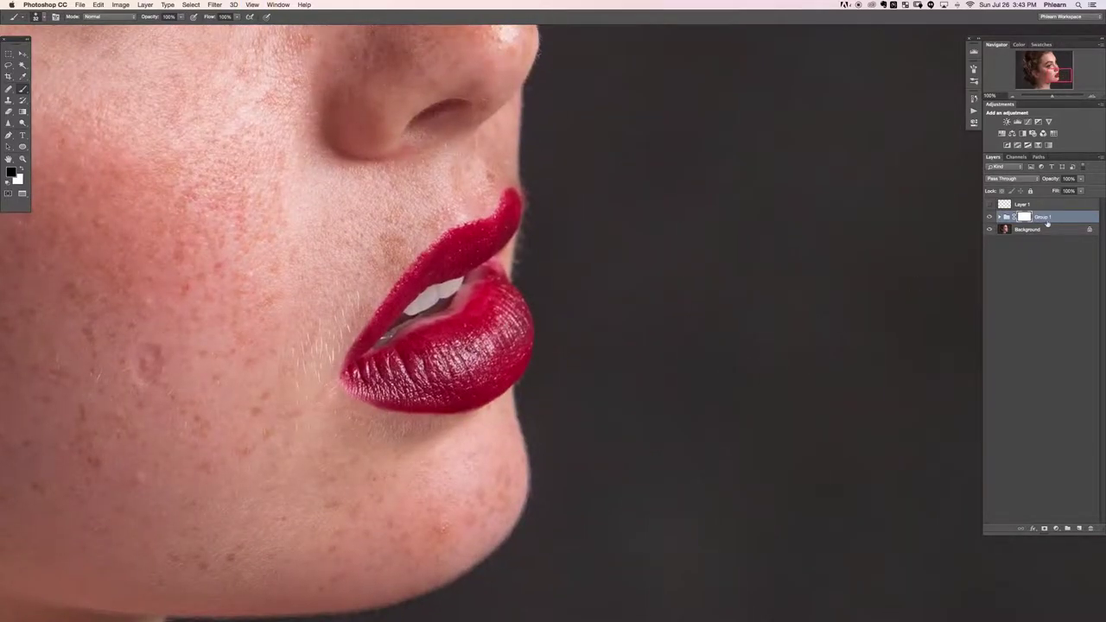
pyautogui.keyDown('alt'); pyautogui.click(1024, 218); pyautogui.keyUp('alt')
pyautogui.keyDown('alt'); pyautogui.click(1024, 219); pyautogui.keyUp('alt')
pyautogui.keyDown('alt'); pyautogui.click(1026, 218); pyautogui.keyUp('alt')
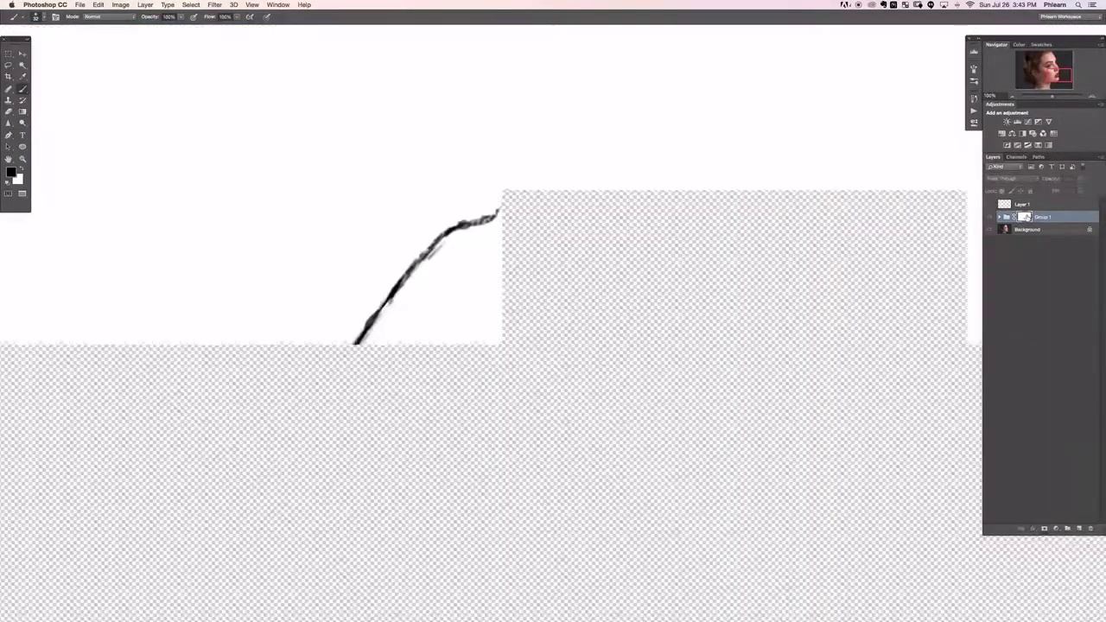
pyautogui.keyDown('alt'); pyautogui.click(1025, 218); pyautogui.keyUp('alt')
pyautogui.keyDown('shift'); pyautogui.click(1024, 218); pyautogui.keyUp('shift')
pyautogui.keyDown('shift'); pyautogui.click(1024, 218); pyautogui.keyUp('shift')
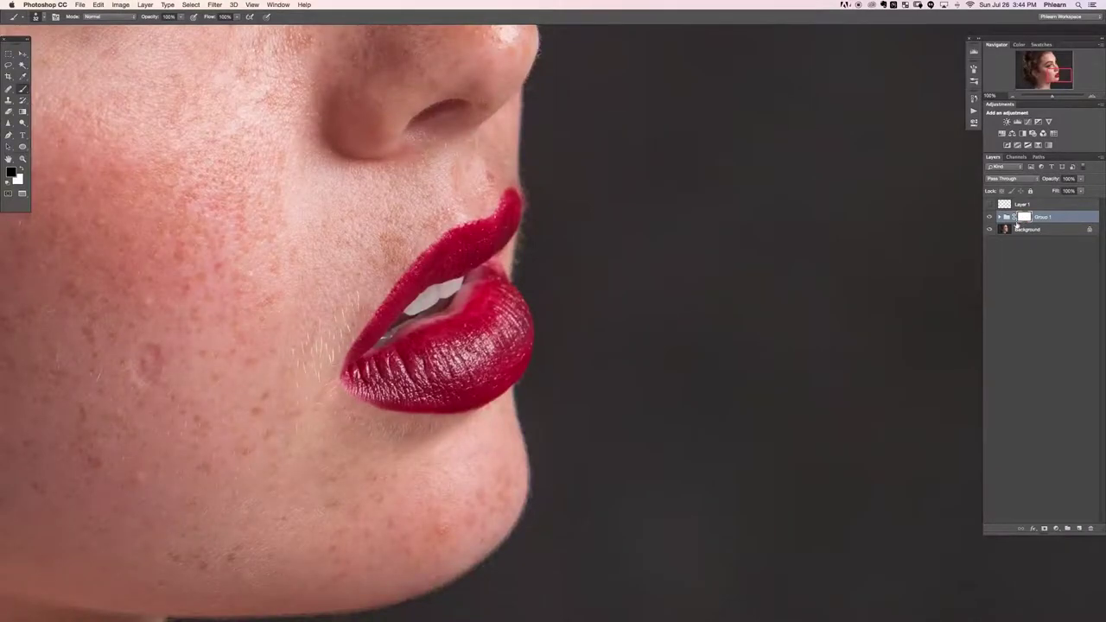
# Compare the lips with and without the masked retouching group by toggling its visibility.
pyautogui.click(990, 218)
pyautogui.click(990, 219)
pyautogui.click(990, 220)
pyautogui.click(989, 218)
pyautogui.click(990, 219)
pyautogui.click(990, 218)
pyautogui.click(989, 218)
pyautogui.click(988, 219)
# Inspect the upper lip's edge up close, and compare the whole face with the retouching group hidden and shown.
pyautogui.press('super+plus')
pyautogui.press('super+plus')
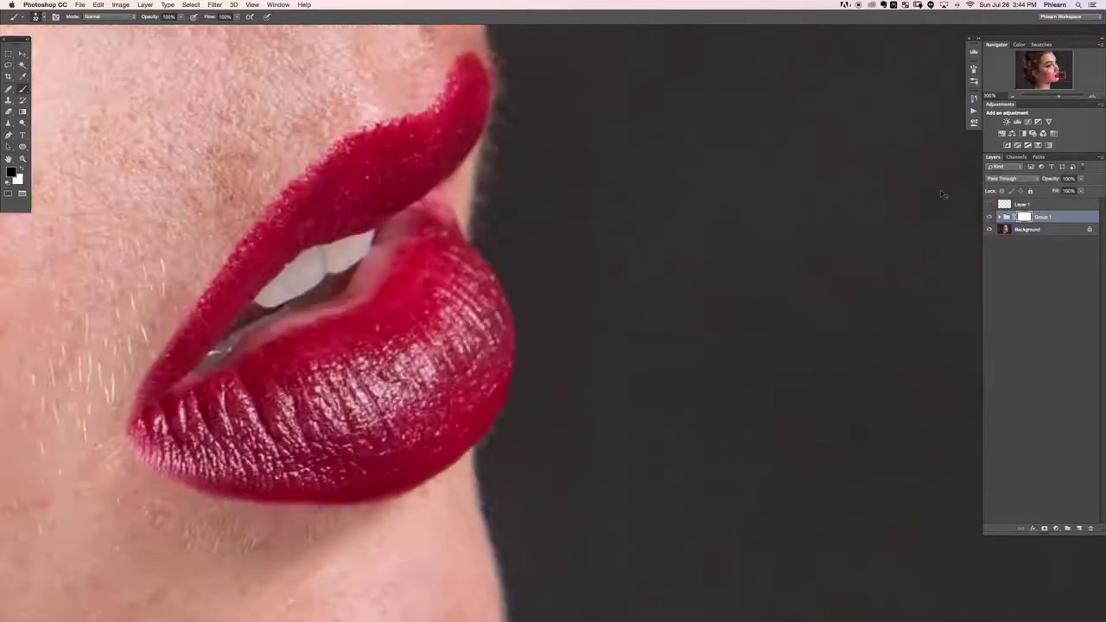
pyautogui.moveTo(446, 124); pyautogui.dragTo(523, 408)
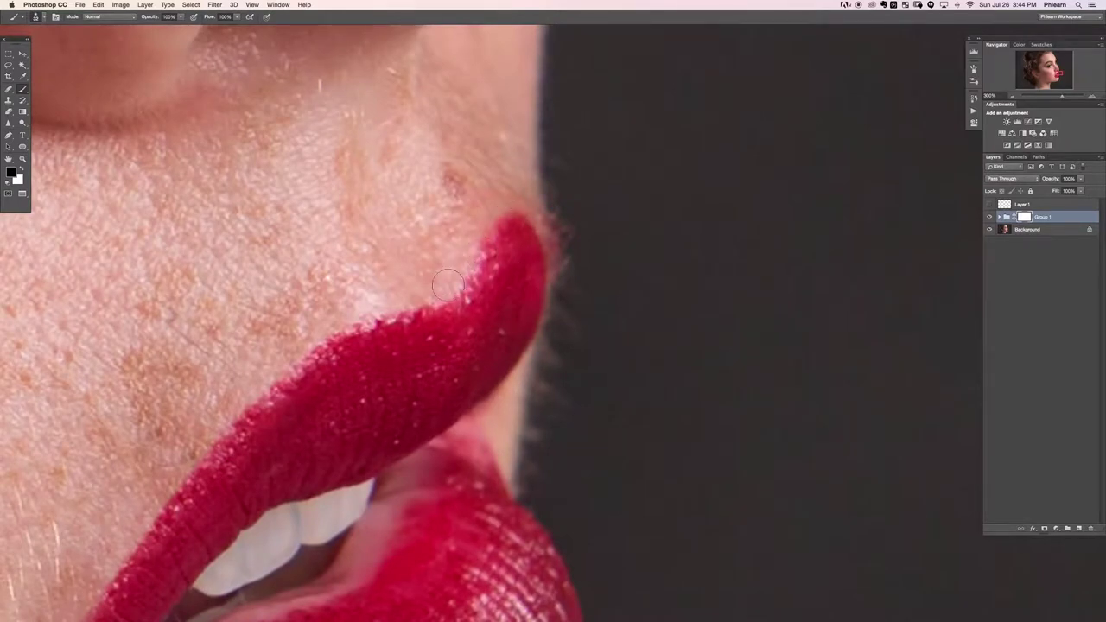
pyautogui.scroll(-3, 451, 294)
pyautogui.scroll(-1, 449, 289)
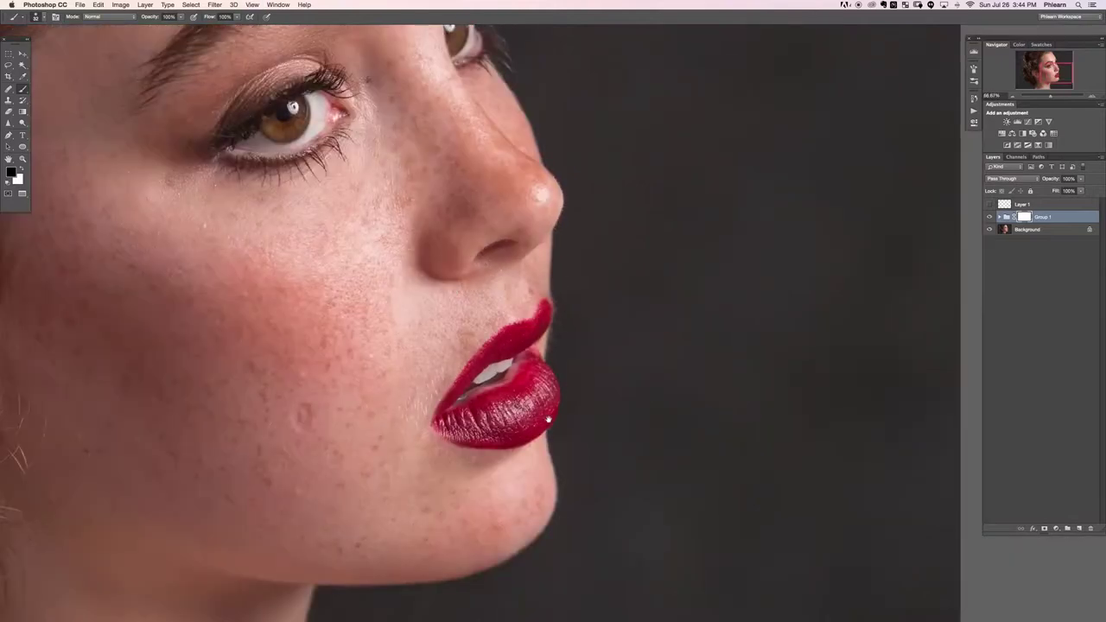
pyautogui.moveTo(549, 419); pyautogui.dragTo(531, 394)
pyautogui.click(989, 217)
pyautogui.click(989, 217)
pyautogui.click(990, 217)
pyautogui.click(989, 217)
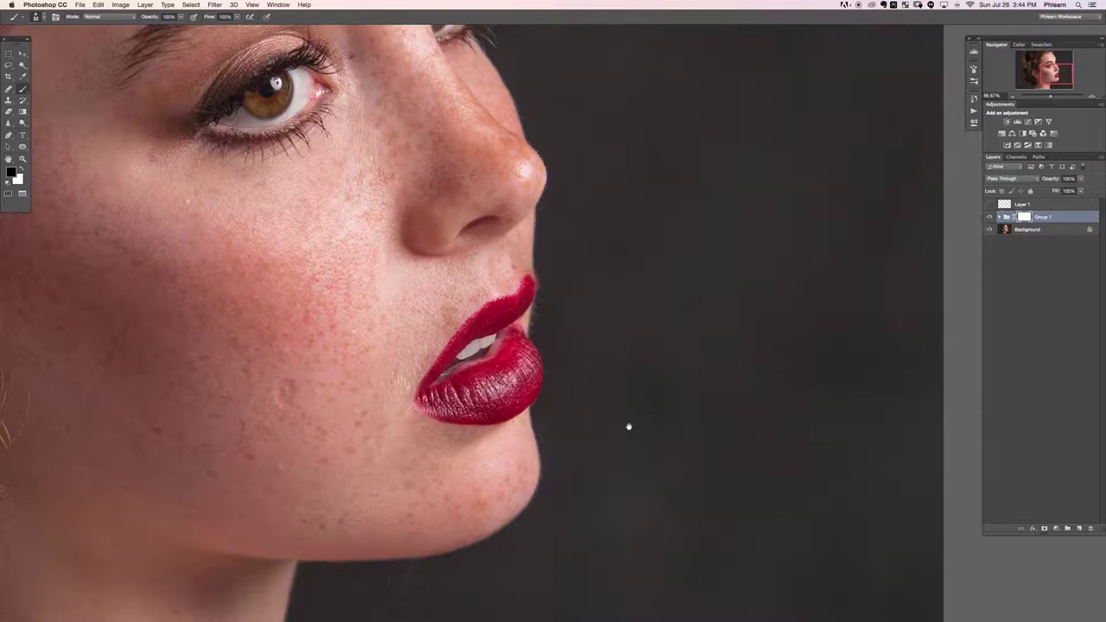
# Turn the saved Lips path into a new selection with a feather radius of 2 pixels and return to the layers.
pyautogui.scroll(-3, 628, 427)
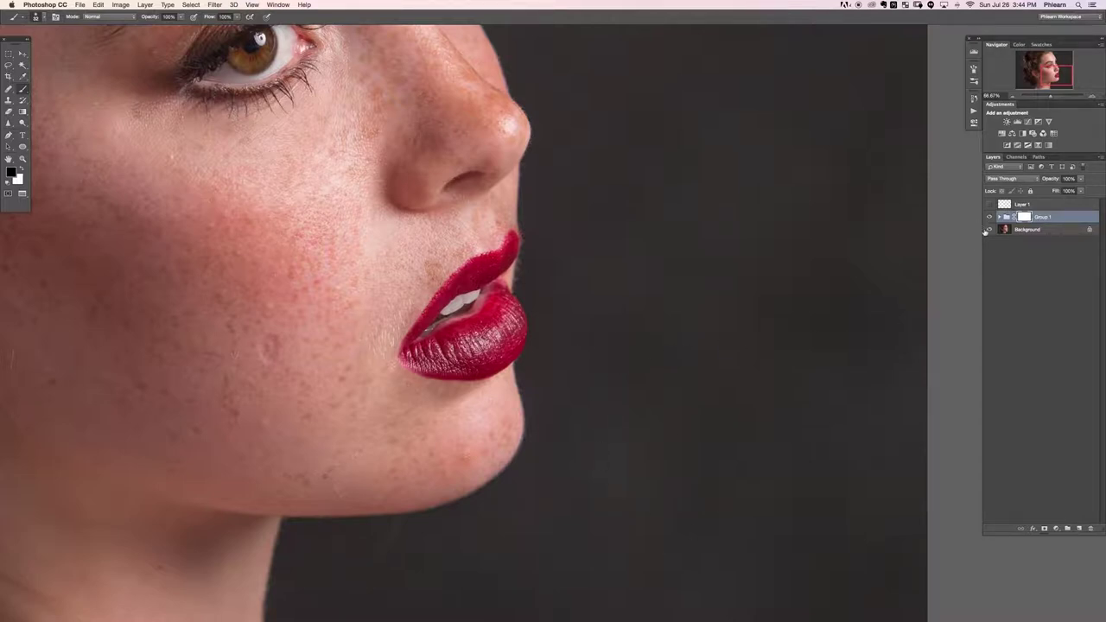
pyautogui.click(1040, 158)
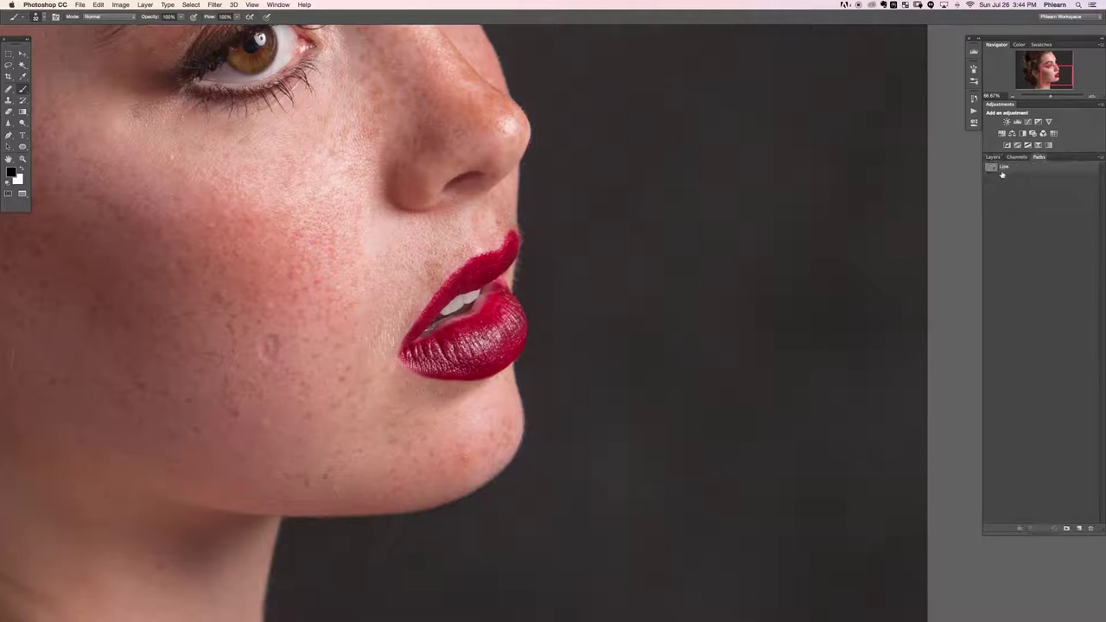
pyautogui.rightClick(1005, 168)
pyautogui.click(985, 192)
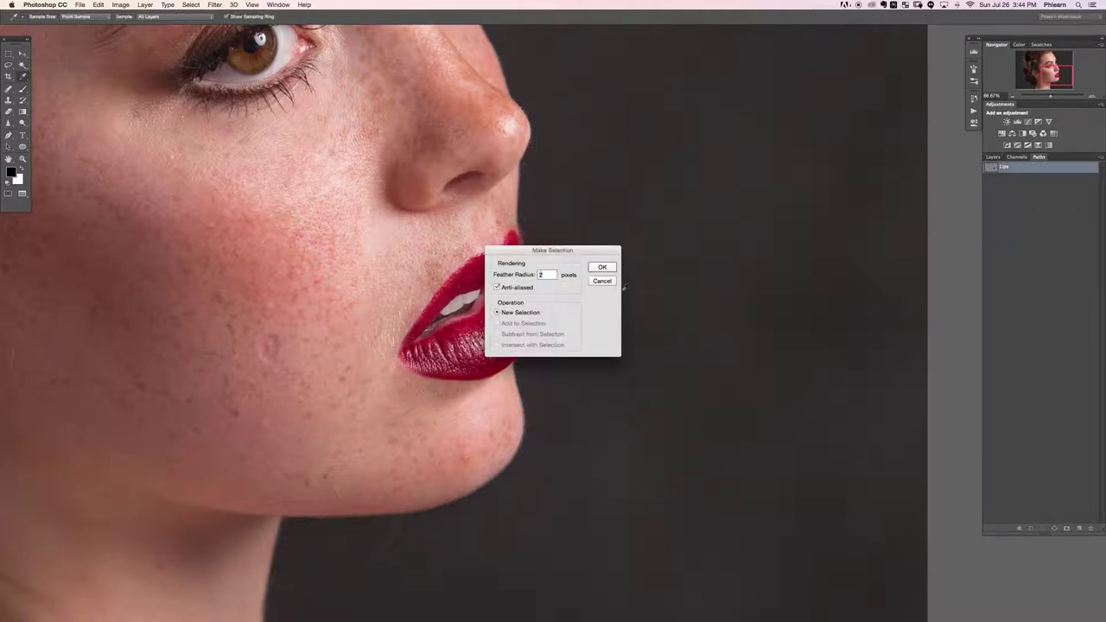
pyautogui.click(600, 268)
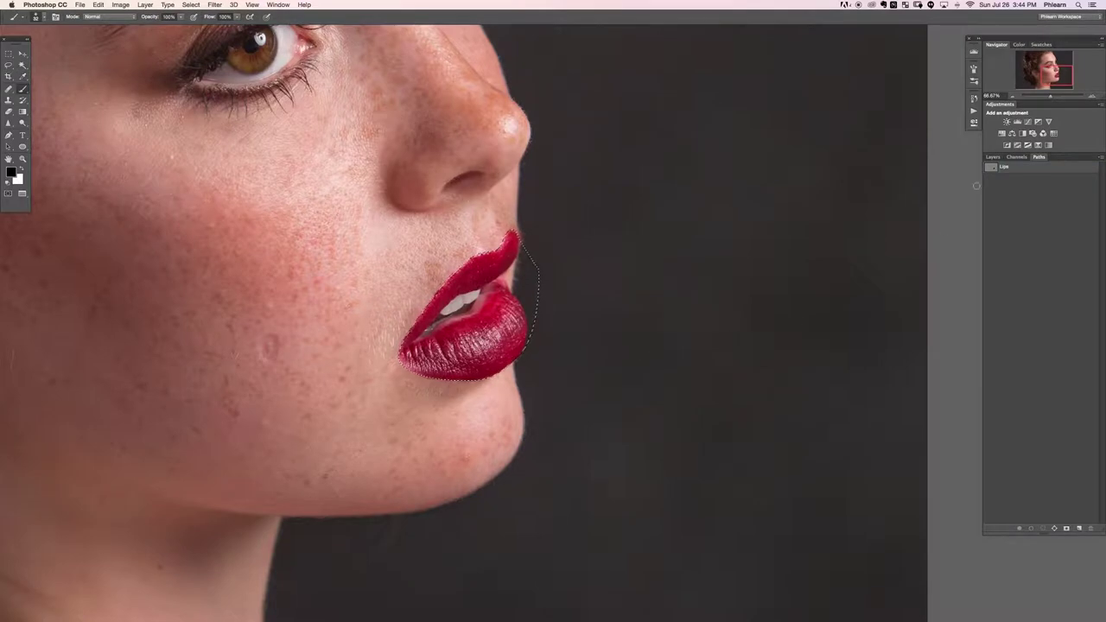
pyautogui.click(991, 157)
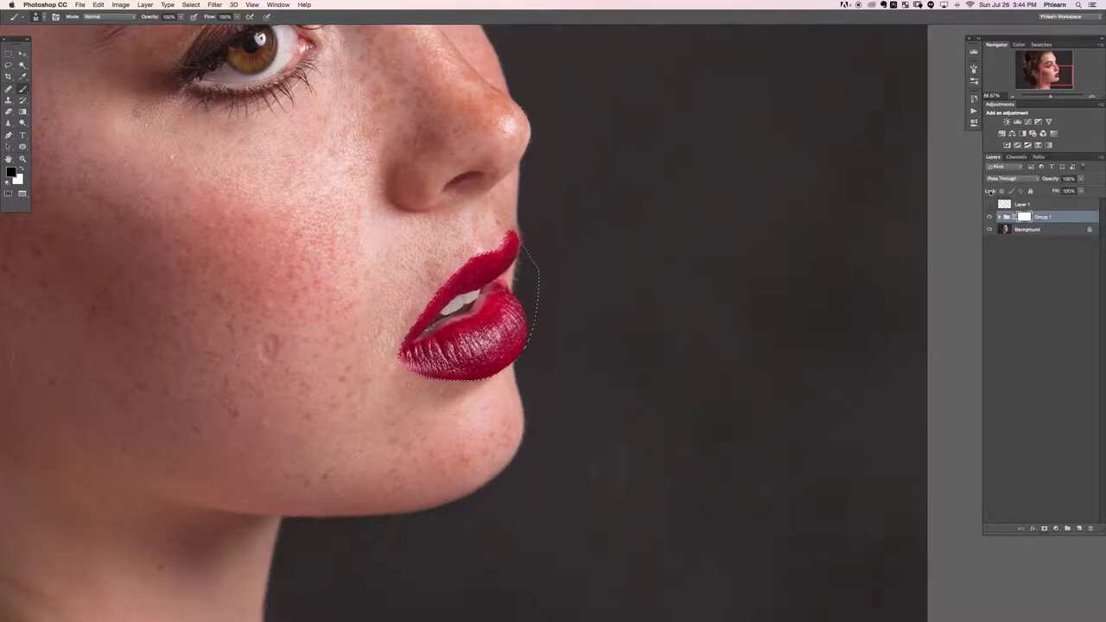
# Add a Color Balance adjustment layer masked to the lips and set its midtones to about -26 cyan, -43 magenta and +44 blue.
pyautogui.click(1055, 528)
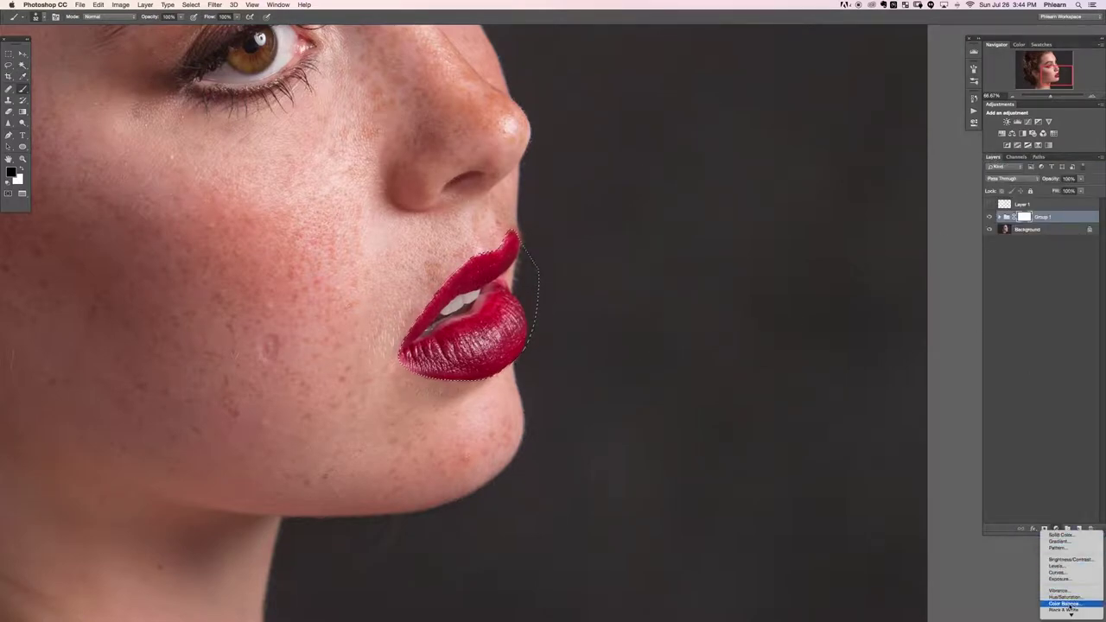
pyautogui.click(1077, 598)
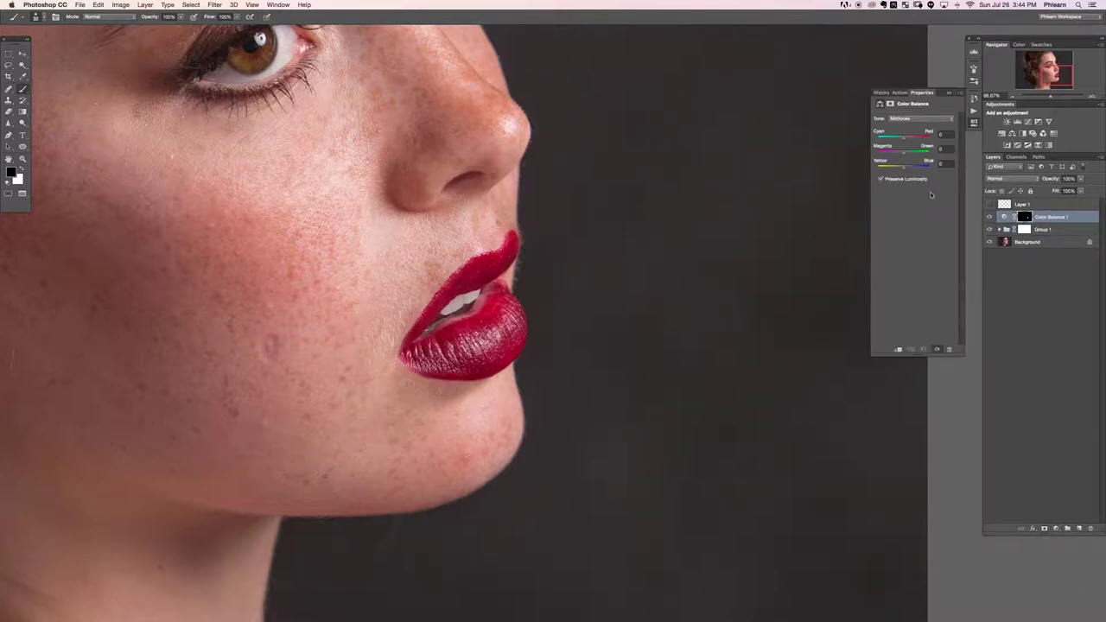
pyautogui.moveTo(905, 140); pyautogui.dragTo(920, 168)
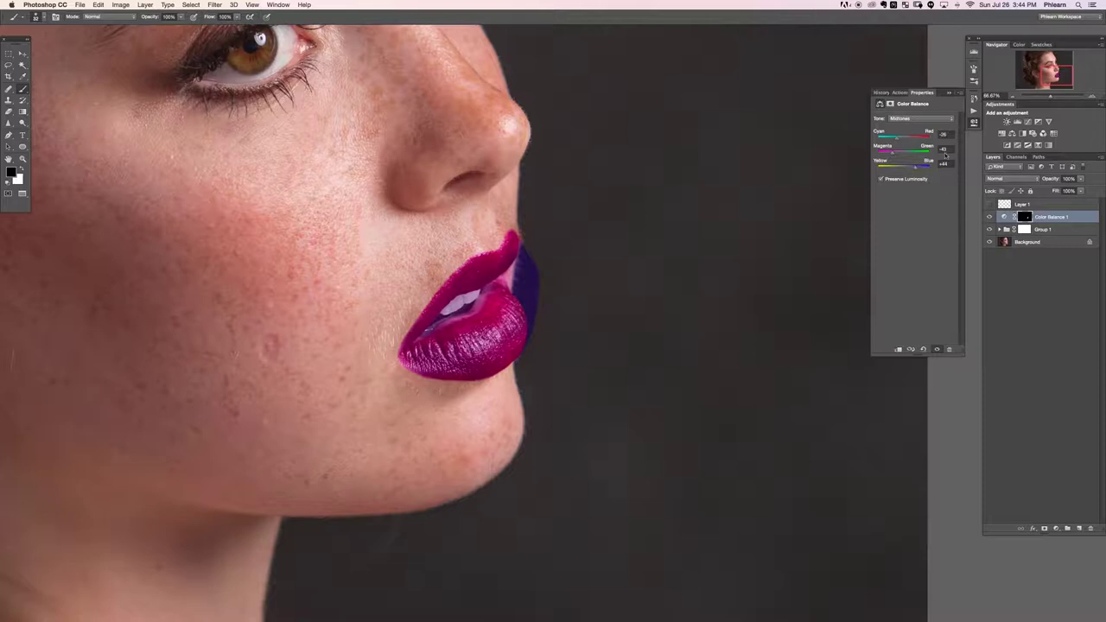
# Shift the Color Balance shadows toward green and set the highlights to about -13 cyan, +16 green and -39 yellow.
pyautogui.click(913, 119)
pyautogui.click(903, 110)
pyautogui.moveTo(897, 153); pyautogui.dragTo(909, 153)
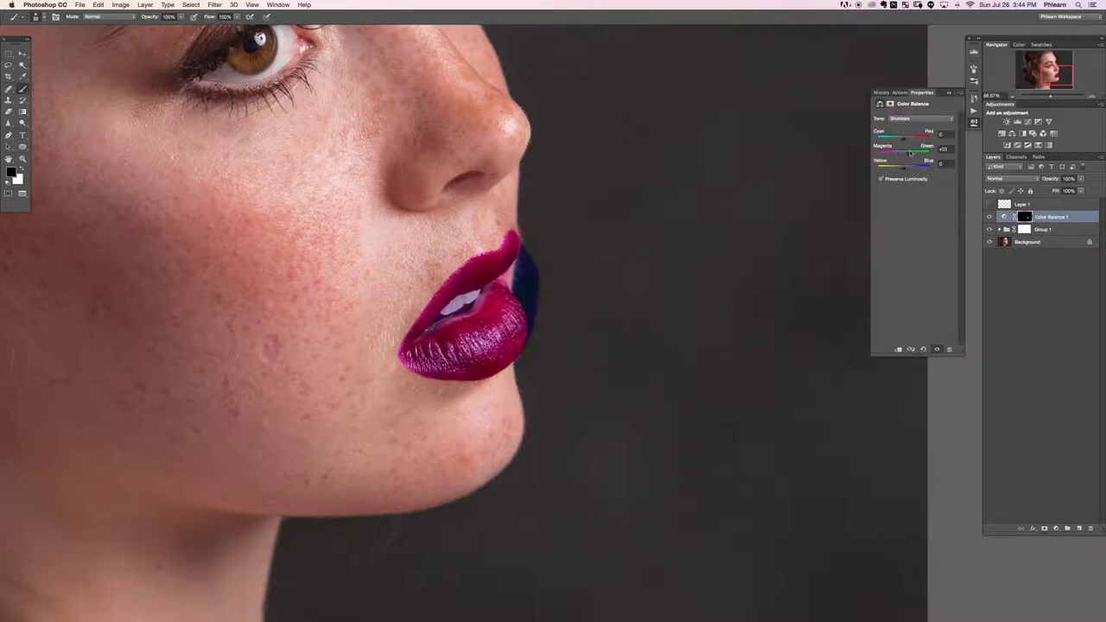
pyautogui.click(913, 119)
pyautogui.click(907, 135)
pyautogui.moveTo(908, 154)
pyautogui.mouseDown()
pyautogui.moveTo(901, 139)
pyautogui.moveTo(916, 169)
pyautogui.moveTo(890, 166)
pyautogui.moveTo(907, 158)
pyautogui.mouseUp()
pyautogui.press('super+z')
# Compare the lip color before and after by toggling the Color Balance layer's visibility.
pyautogui.click(990, 218)
pyautogui.click(990, 218)
pyautogui.click(990, 218)
pyautogui.click(991, 218)
pyautogui.click(990, 218)
pyautogui.click(990, 218)
pyautogui.click(990, 218)
pyautogui.click(990, 217)
pyautogui.click(990, 218)
pyautogui.click(991, 218)
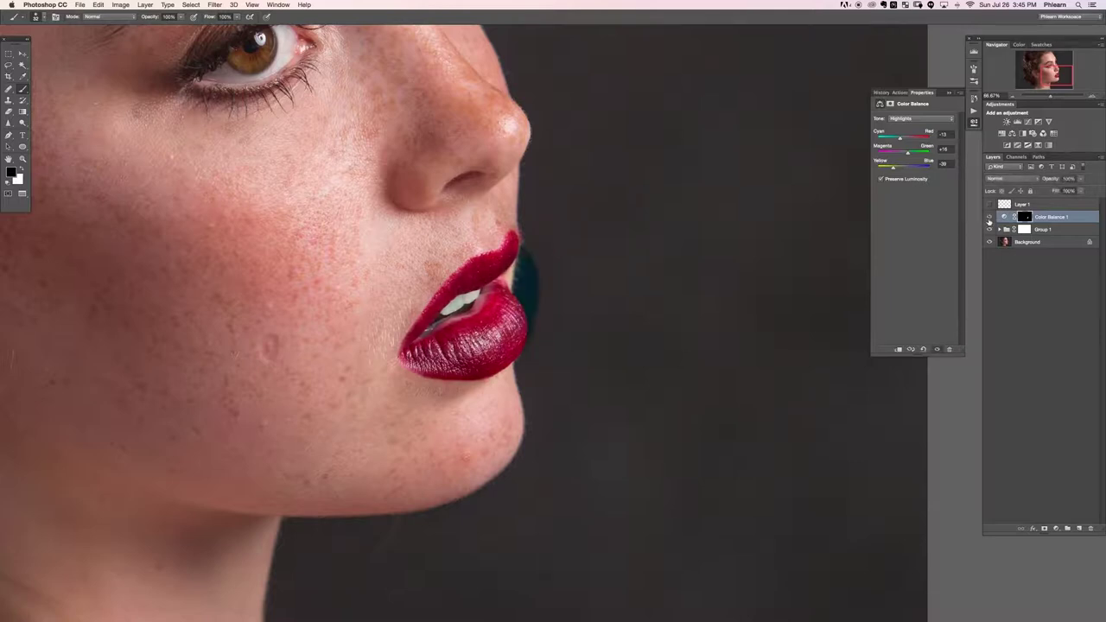
# Paint black on the Color Balance mask over the background beside the lips and over the teeth to remove the tint there.
pyautogui.click(1025, 218)
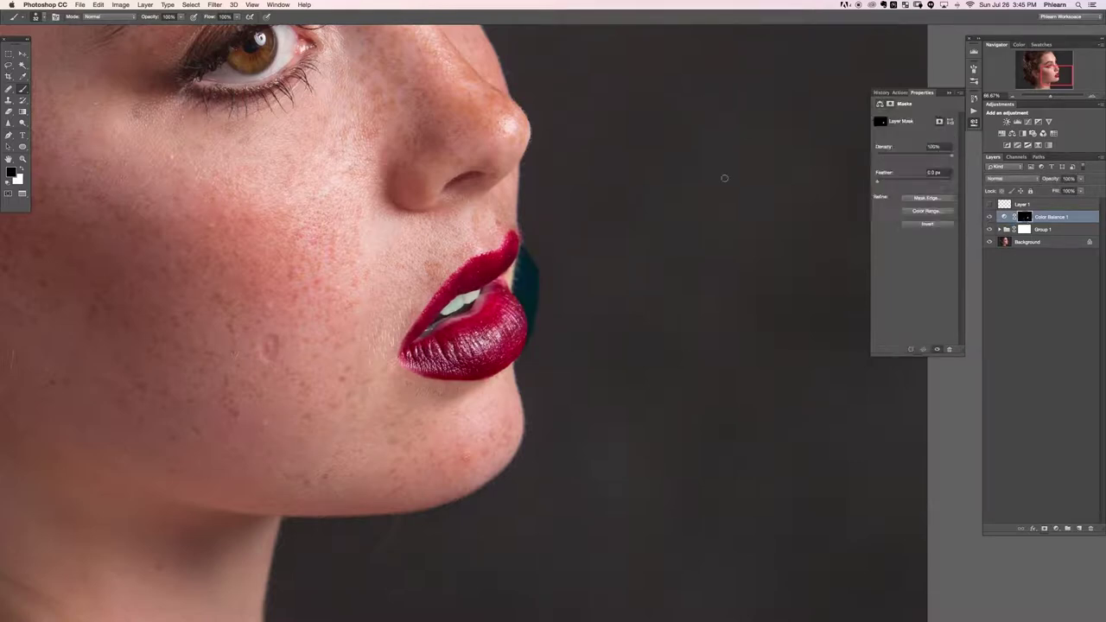
pyautogui.press('x')
pyautogui.press('x')
pyautogui.moveTo(533, 276)
pyautogui.mouseDown()
pyautogui.moveTo(521, 249)
pyautogui.moveTo(536, 302)
pyautogui.mouseUp()
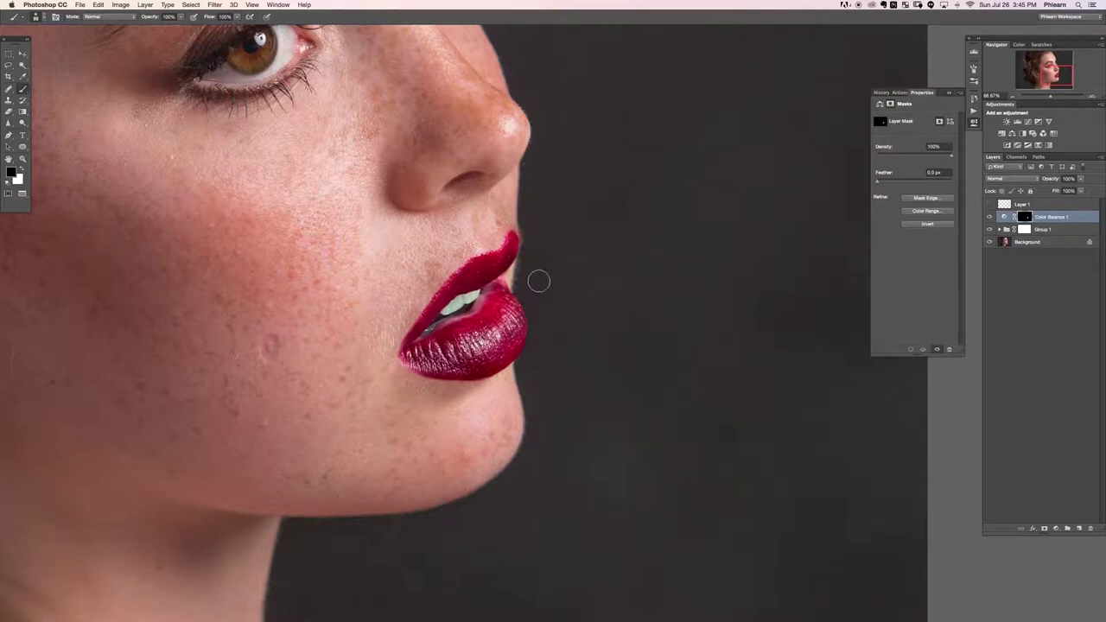
pyautogui.moveTo(437, 321)
pyautogui.mouseDown()
pyautogui.moveTo(424, 335)
pyautogui.moveTo(494, 283)
pyautogui.mouseUp()
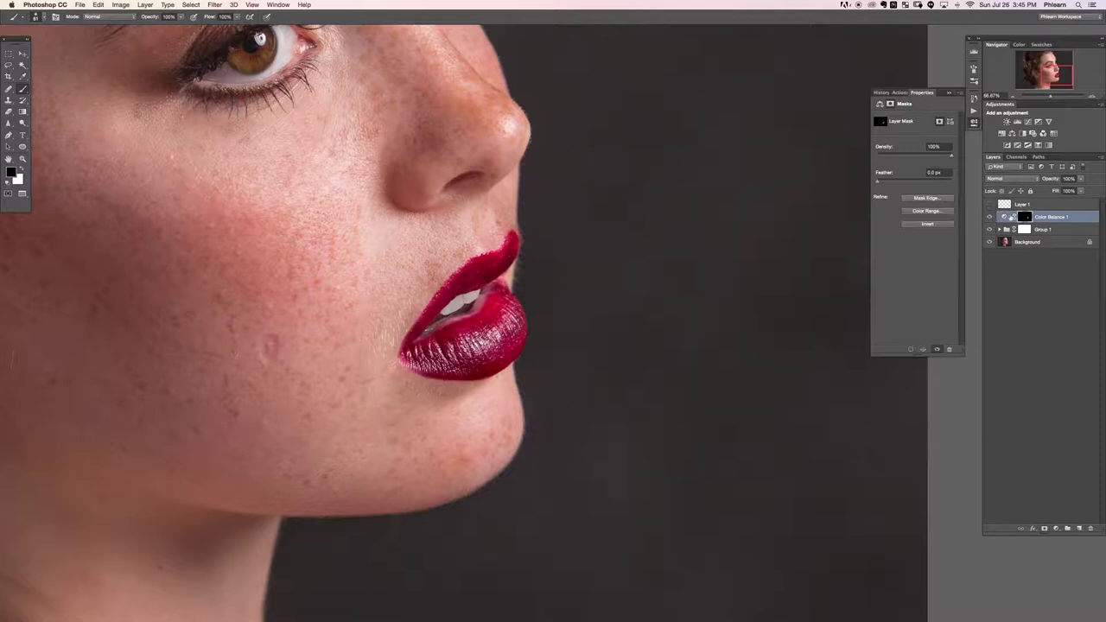
# Set the Color Balance midtones to -31 cyan and -31 yellow, and compare the lips with the adjustment off and on.
pyautogui.click(1009, 217)
pyautogui.moveTo(905, 168); pyautogui.dragTo(902, 170)
pyautogui.click(991, 218)
pyautogui.click(990, 218)
pyautogui.click(991, 218)
pyautogui.click(990, 218)
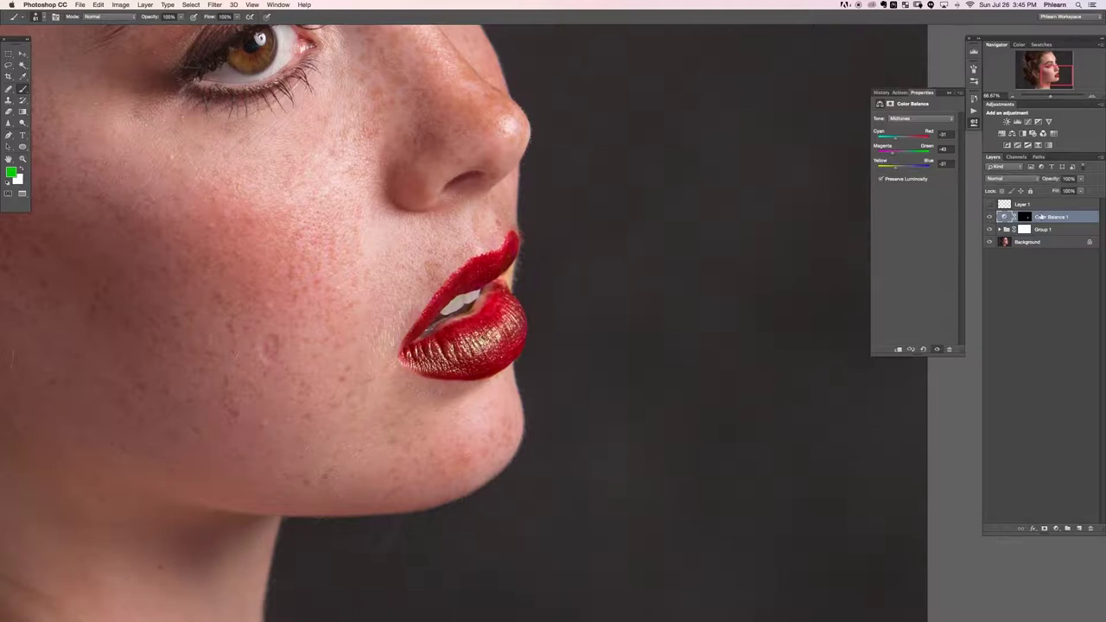
# Compare the lip color with the Color Balance layer off and on, both close up and with more of the face in view.
pyautogui.click(1025, 217)
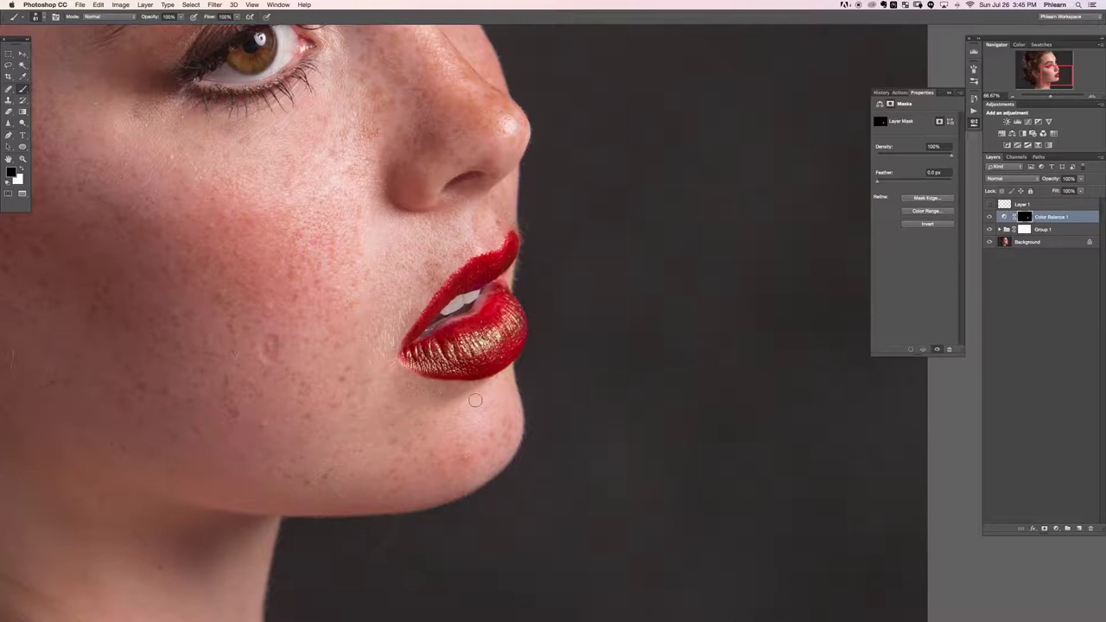
pyautogui.click(991, 218)
pyautogui.click(990, 218)
pyautogui.click(991, 218)
pyautogui.click(990, 218)
pyautogui.press('super+minus')
pyautogui.press('super+minus')
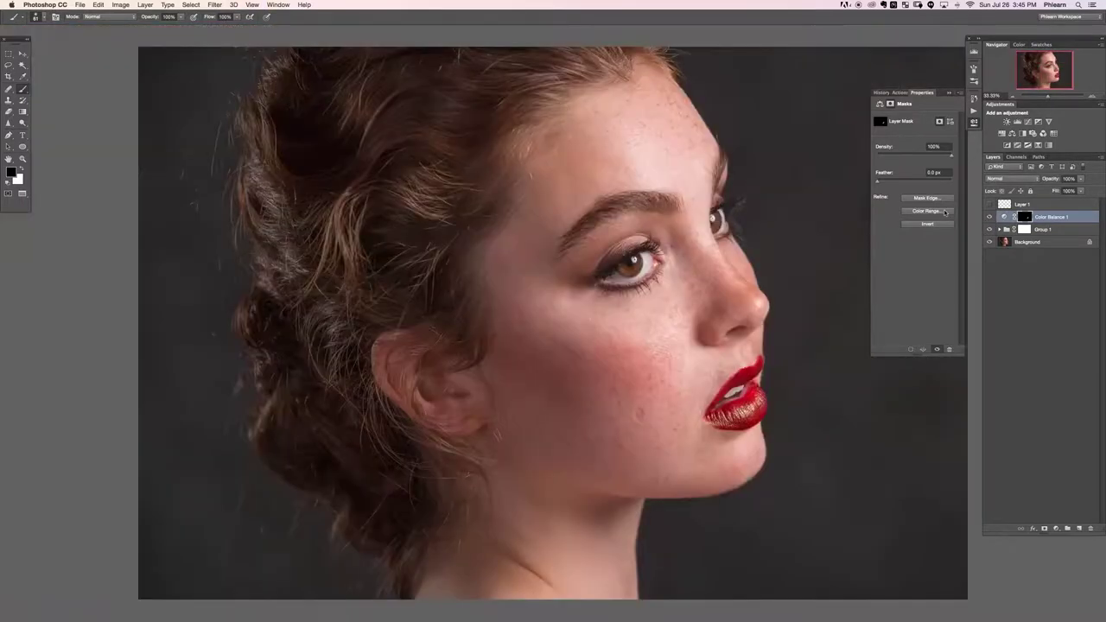
pyautogui.press('super+plus')
pyautogui.press('super+plus')
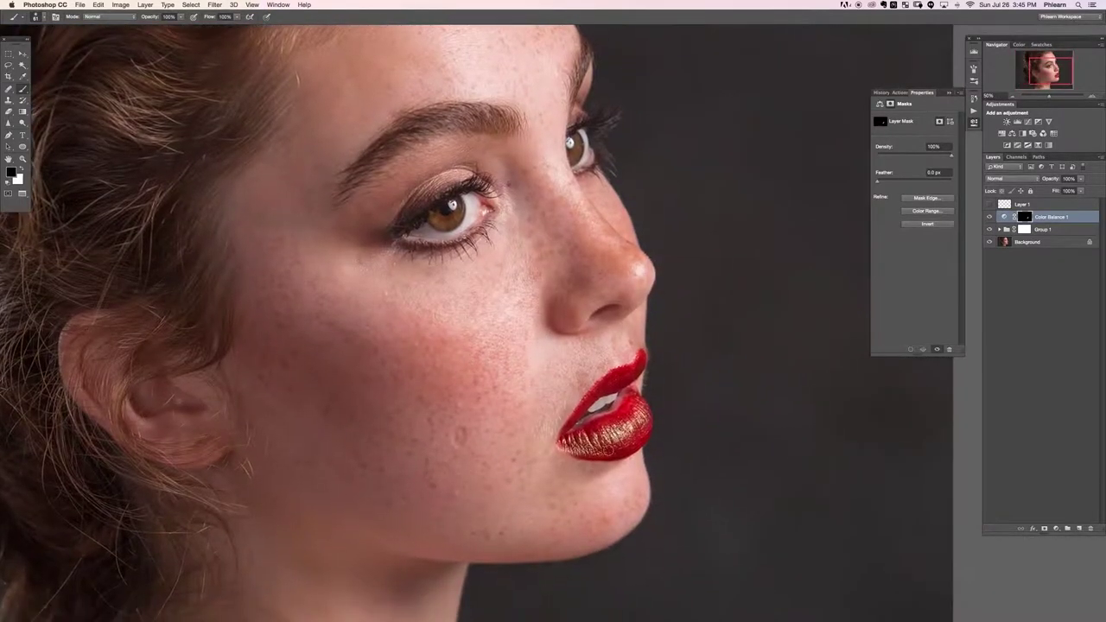
pyautogui.click(991, 217)
pyautogui.click(990, 217)
pyautogui.click(990, 217)
pyautogui.click(990, 217)
# On a new layer above Color Balance 1, paint white over the lower lip and along the upper lip's edge.
pyautogui.press('super+plus')
pyautogui.moveTo(542, 328); pyautogui.dragTo(430, 263)
pyautogui.press('super+shift+alt+n')
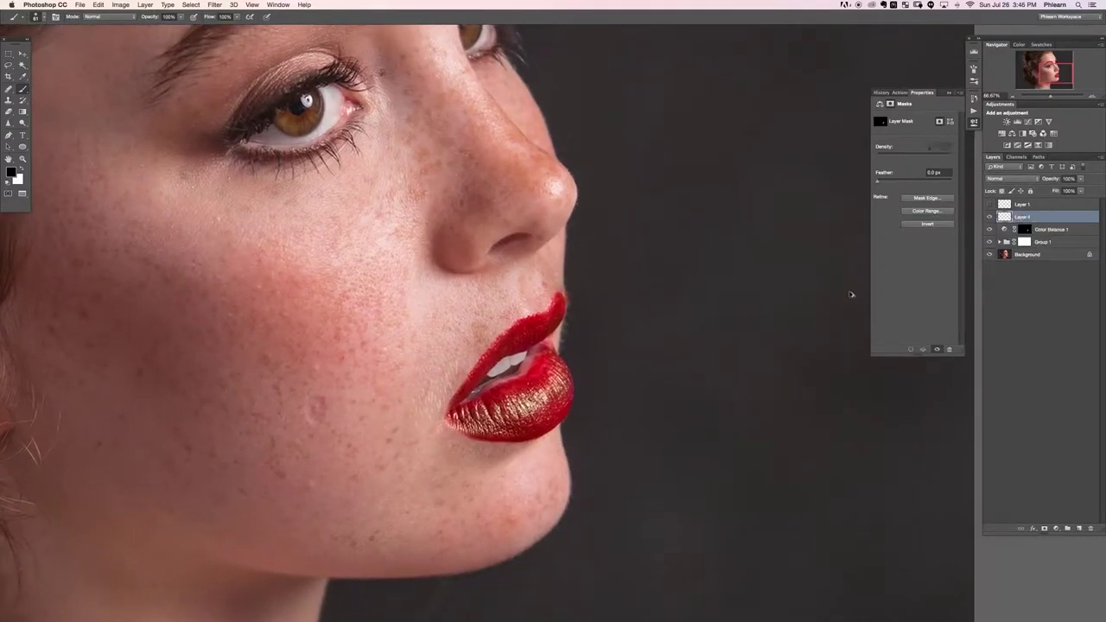
pyautogui.press('d')
pyautogui.press('x')
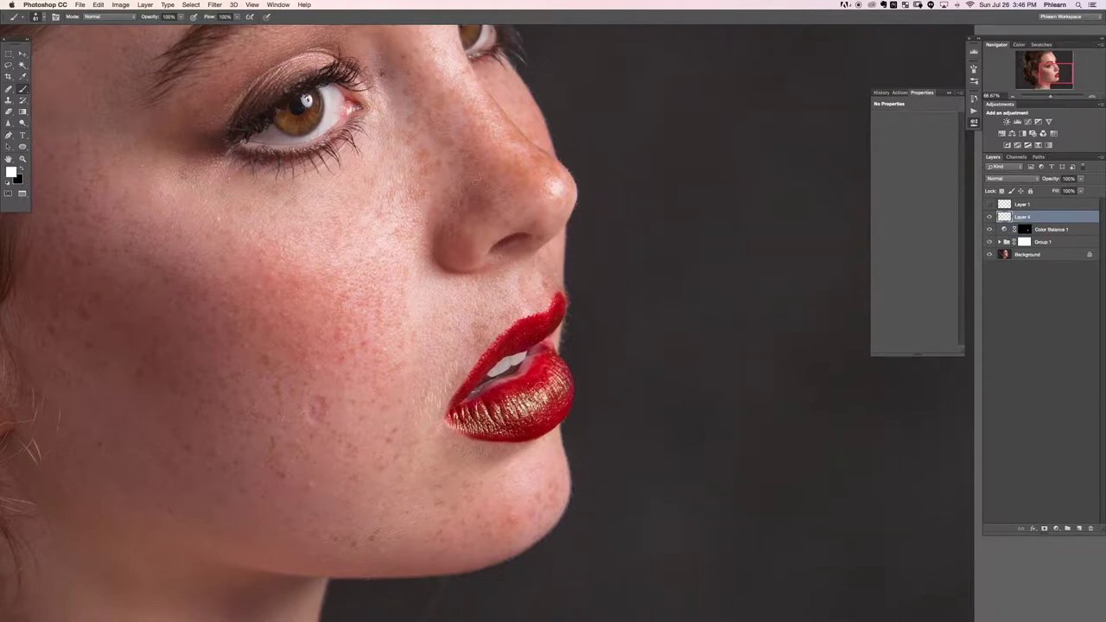
pyautogui.moveTo(466, 413)
pyautogui.mouseDown()
pyautogui.moveTo(458, 419)
pyautogui.moveTo(514, 406)
pyautogui.moveTo(558, 371)
pyautogui.moveTo(553, 394)
pyautogui.mouseUp()
pyautogui.moveTo(548, 302); pyautogui.dragTo(456, 395)
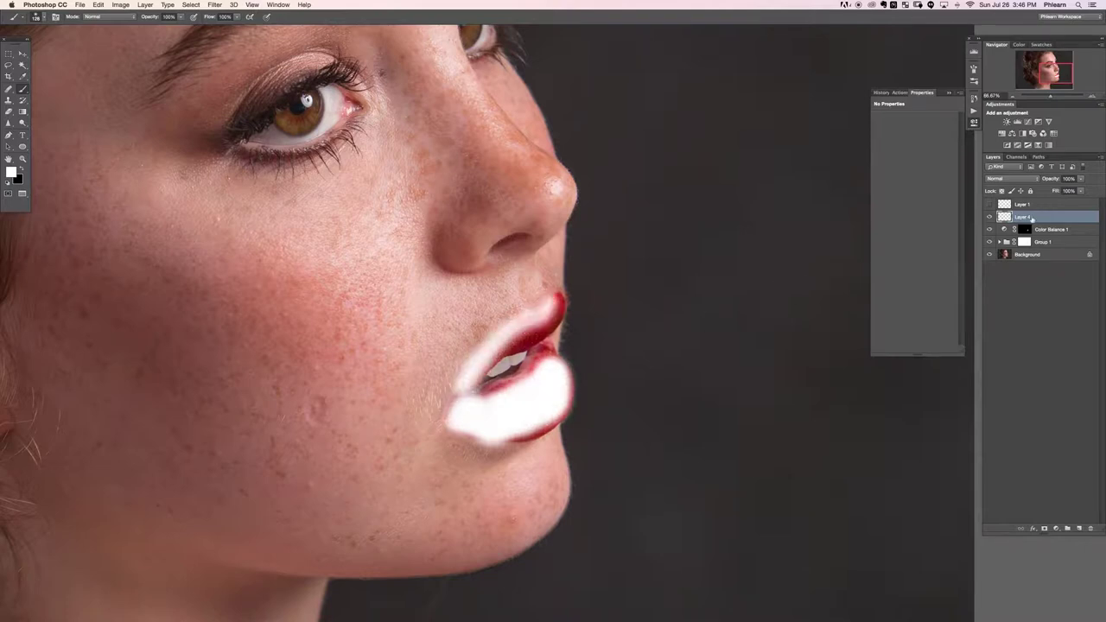
# Limit the white paint to the lip highlights using Blend If on the underlying layer, splitting the shadows at 84/228, and reduce its opacity to about 60%.
pyautogui.moveTo(636, 394); pyautogui.dragTo(694, 341)
pyautogui.doubleClick(1056, 222)
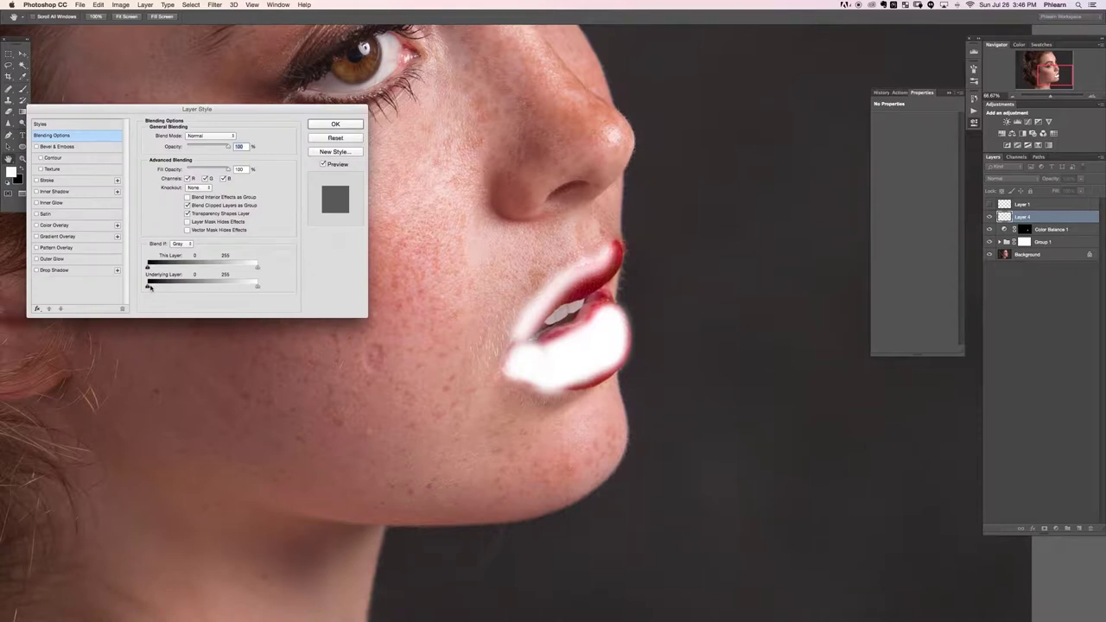
pyautogui.moveTo(183, 287); pyautogui.dragTo(160, 287)
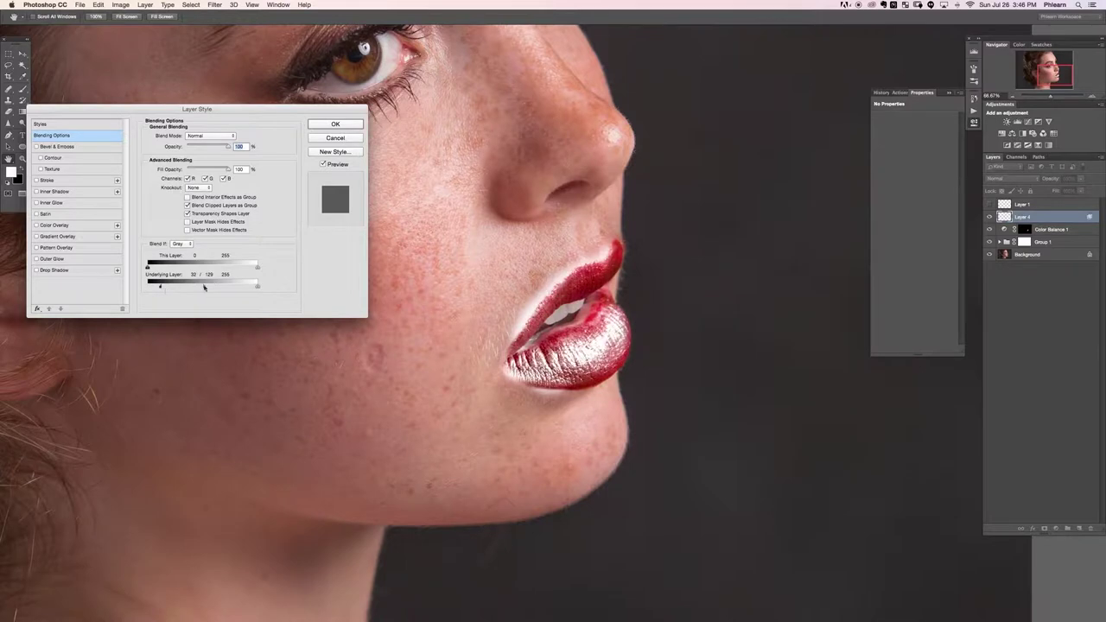
pyautogui.moveTo(232, 285); pyautogui.dragTo(248, 287)
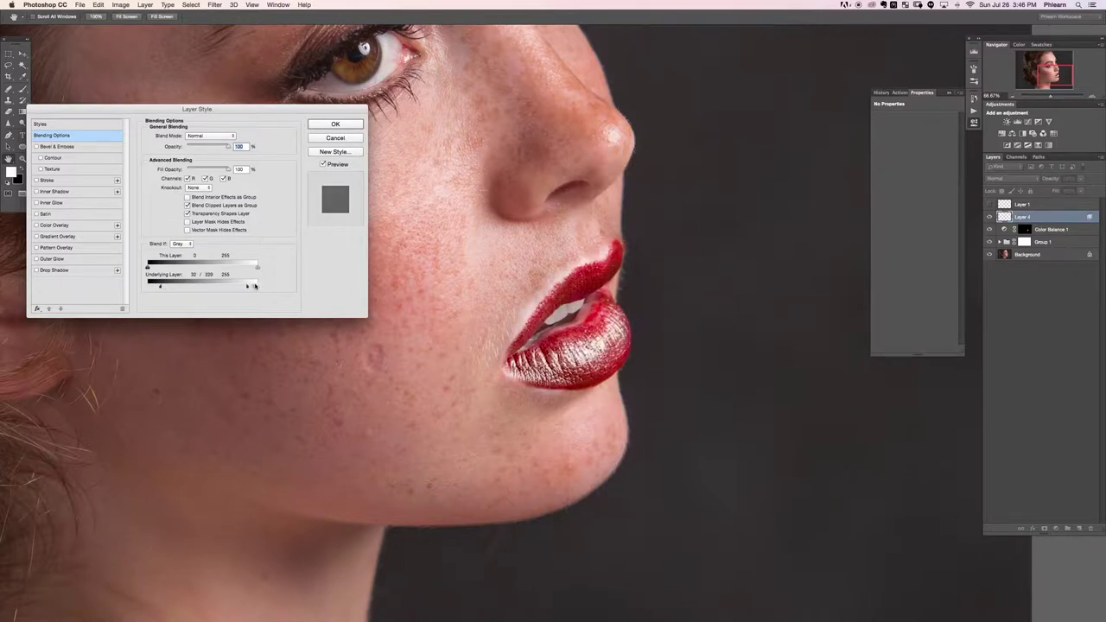
pyautogui.moveTo(167, 288)
pyautogui.mouseDown()
pyautogui.moveTo(198, 288)
pyautogui.moveTo(185, 287)
pyautogui.mouseUp()
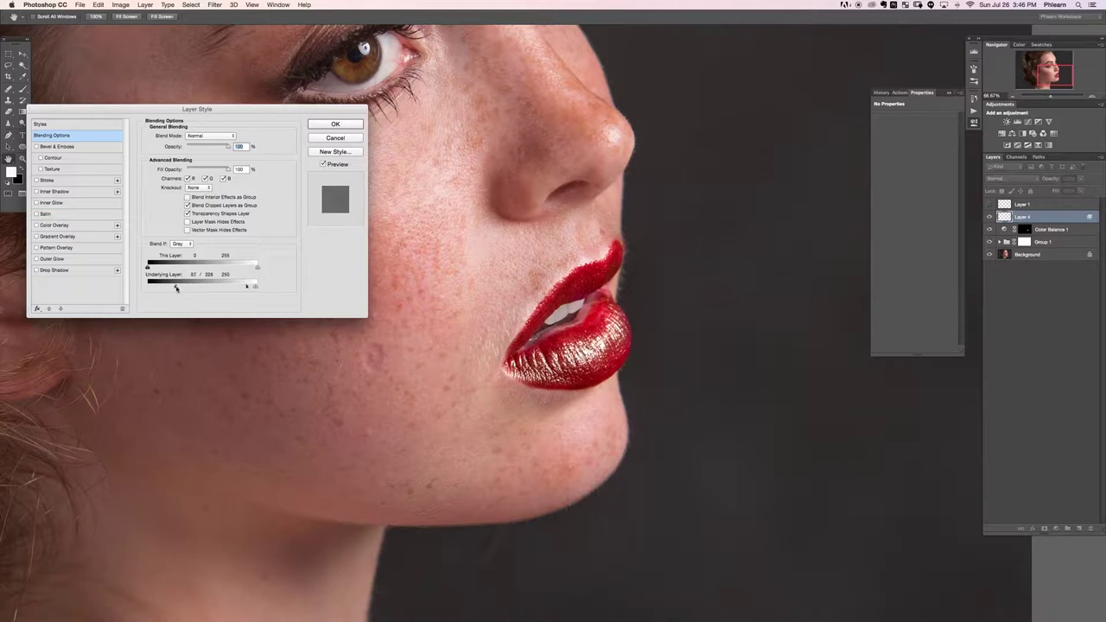
pyautogui.moveTo(227, 147); pyautogui.dragTo(214, 148)
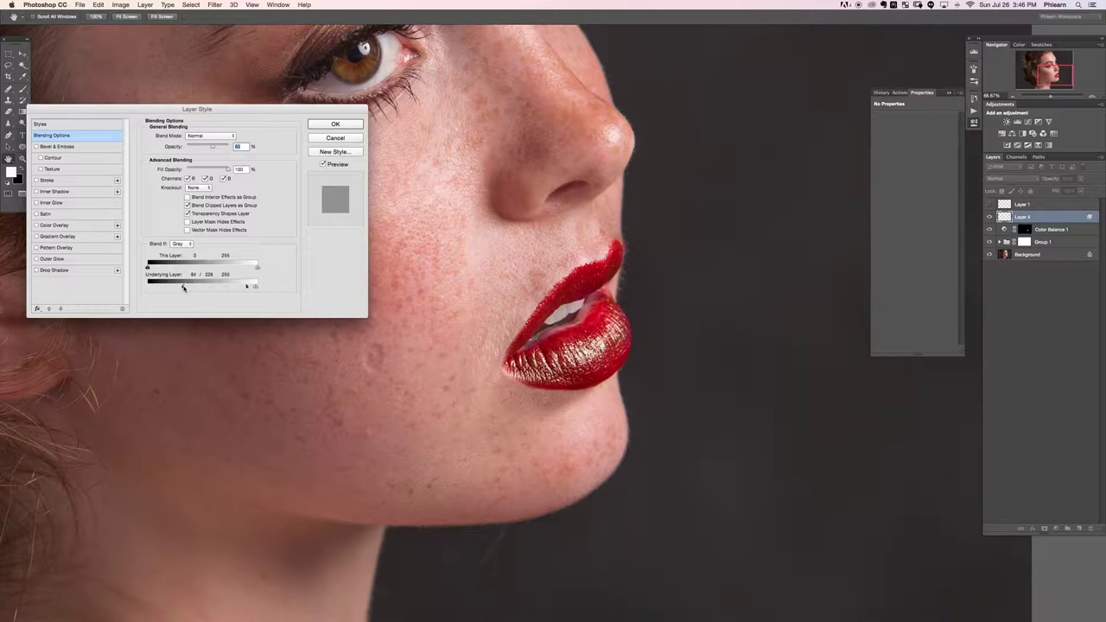
pyautogui.click(350, 124)
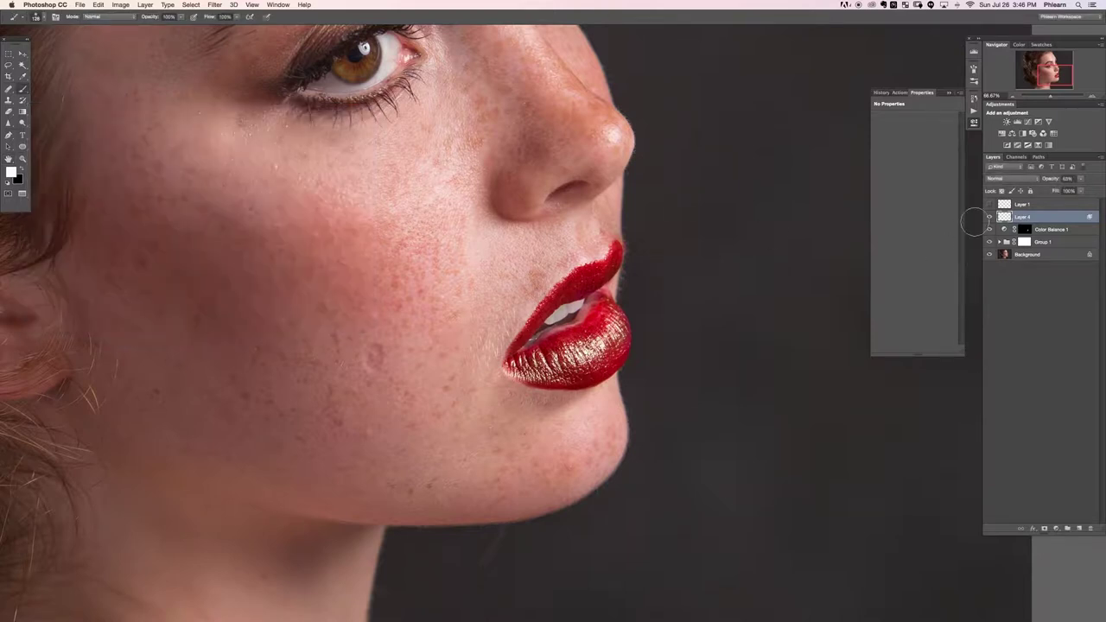
# Compare the lips with the white highlight layer off and on, and lower its opacity to 56%.
pyautogui.click(991, 217)
pyautogui.click(991, 216)
pyautogui.click(990, 216)
pyautogui.click(990, 216)
pyautogui.moveTo(1053, 179); pyautogui.dragTo(1040, 180)
# Shift the Color Balance highlights to -15 magenta and compare the lips with the adjustment off and on.
pyautogui.click(1003, 229)
pyautogui.click(912, 120)
pyautogui.click(912, 128)
pyautogui.moveTo(904, 154); pyautogui.dragTo(904, 154)
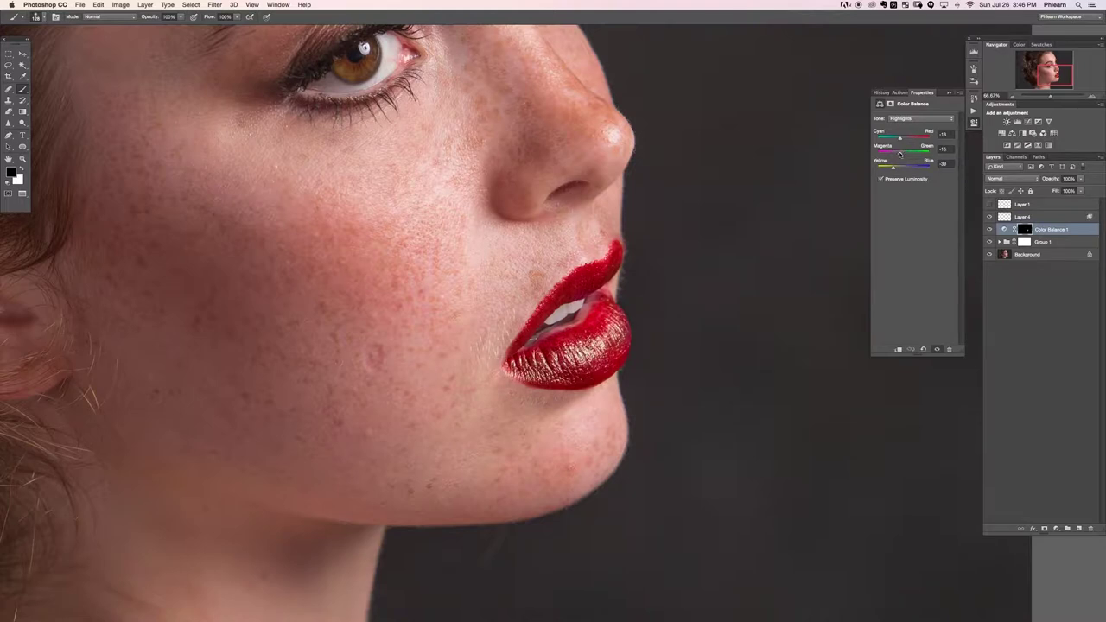
pyautogui.click(989, 229)
pyautogui.click(990, 229)
pyautogui.click(988, 229)
pyautogui.click(989, 229)
pyautogui.press('super+minus')
pyautogui.hscroll(2, 648, 301)
pyautogui.hscroll(2, 648, 302)
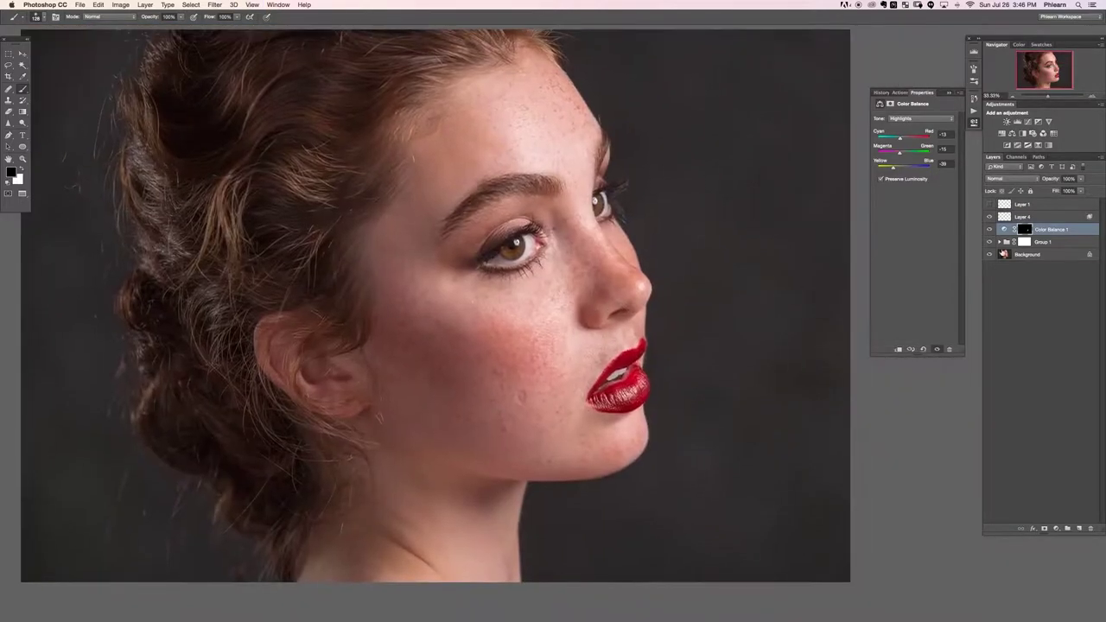
# Group the white highlight layer, Color Balance 1 and Group 1 together.
pyautogui.click(1034, 218)
pyautogui.keyDown('shift'); pyautogui.click(1043, 243); pyautogui.keyUp('shift')
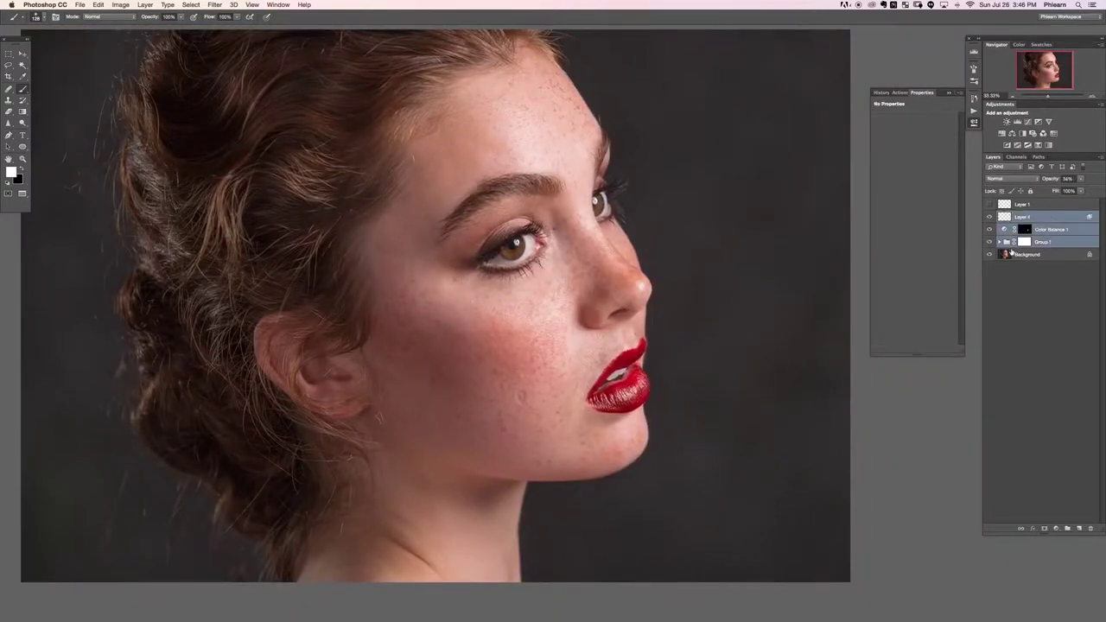
pyautogui.press('super+g')
# Compare the portrait before and after the whole lip retouch by toggling the new group's visibility.
pyautogui.click(991, 226)
pyautogui.click(991, 227)
pyautogui.click(991, 216)
pyautogui.press('super+comma')
pyautogui.press('super+comma')
pyautogui.press('super+comma')
pyautogui.press('super+comma')
pyautogui.click(991, 215)
pyautogui.click(991, 215)
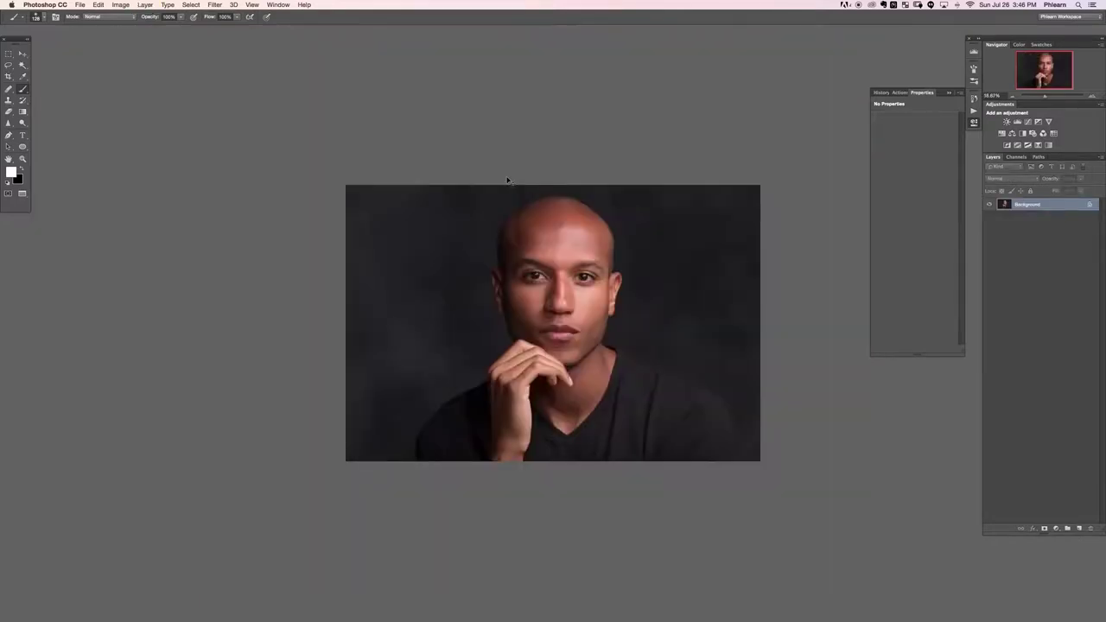
# In the man's portrait, duplicate the background layer and make a rectangular selection around the nose, mouth and chin.
pyautogui.press('super+equal')
pyautogui.press('super+equal')
pyautogui.press('super+equal')
pyautogui.press('super+equal')
pyautogui.press('super+j')
pyautogui.press('m')
pyautogui.moveTo(403, 201)
pyautogui.mouseDown()
pyautogui.moveTo(769, 458)
pyautogui.moveTo(772, 495)
pyautogui.mouseUp()
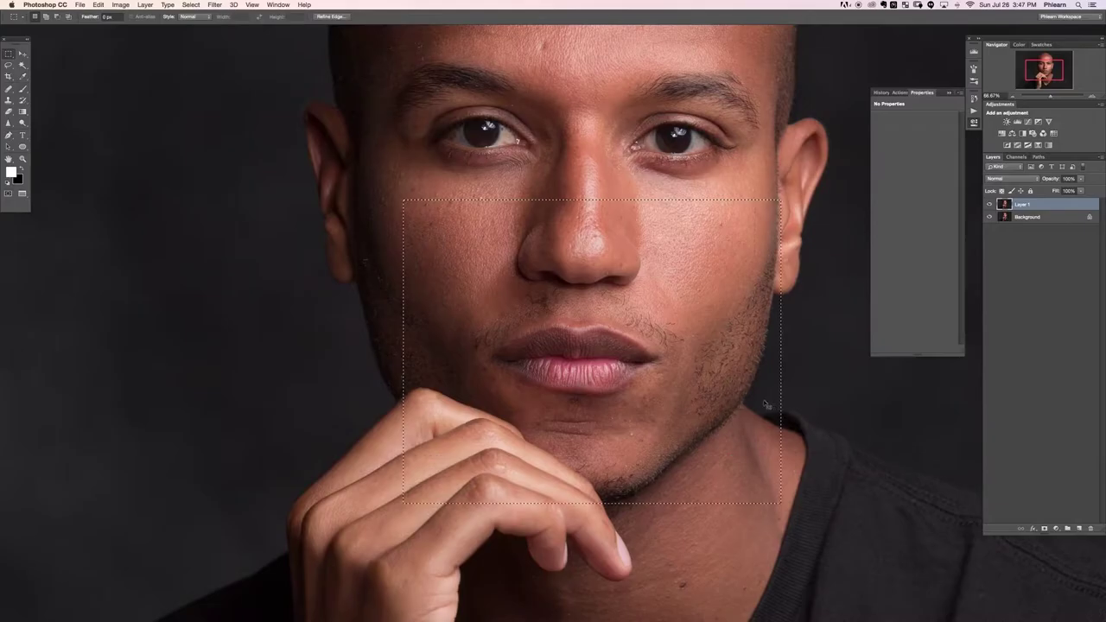
# Reshape the man's lips within the selection using Liquify, apply the result and deselect.
pyautogui.press('super+shift+x')
pyautogui.press('super+minus')
pyautogui.press('super+minus')
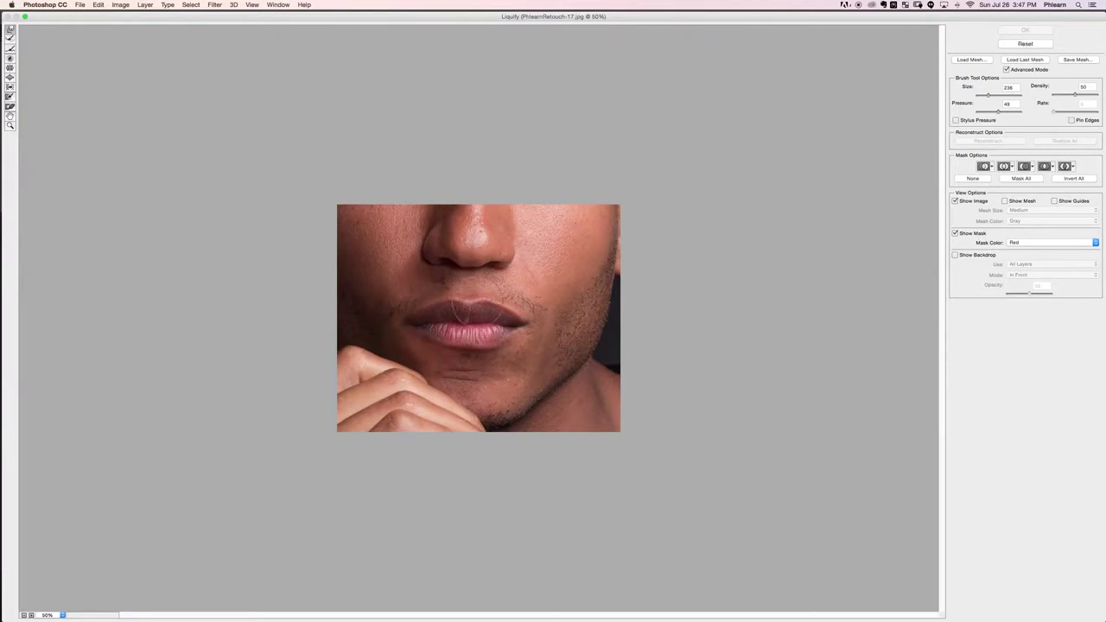
pyautogui.press('alt')
pyautogui.moveTo(494, 346); pyautogui.dragTo(432, 344)
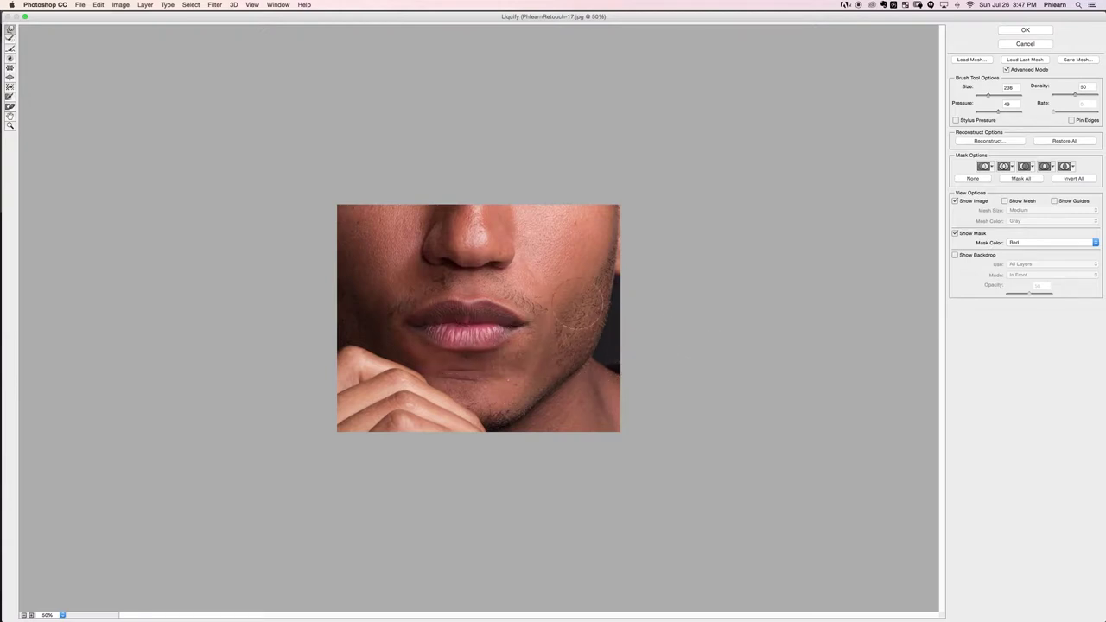
pyautogui.click(1034, 32)
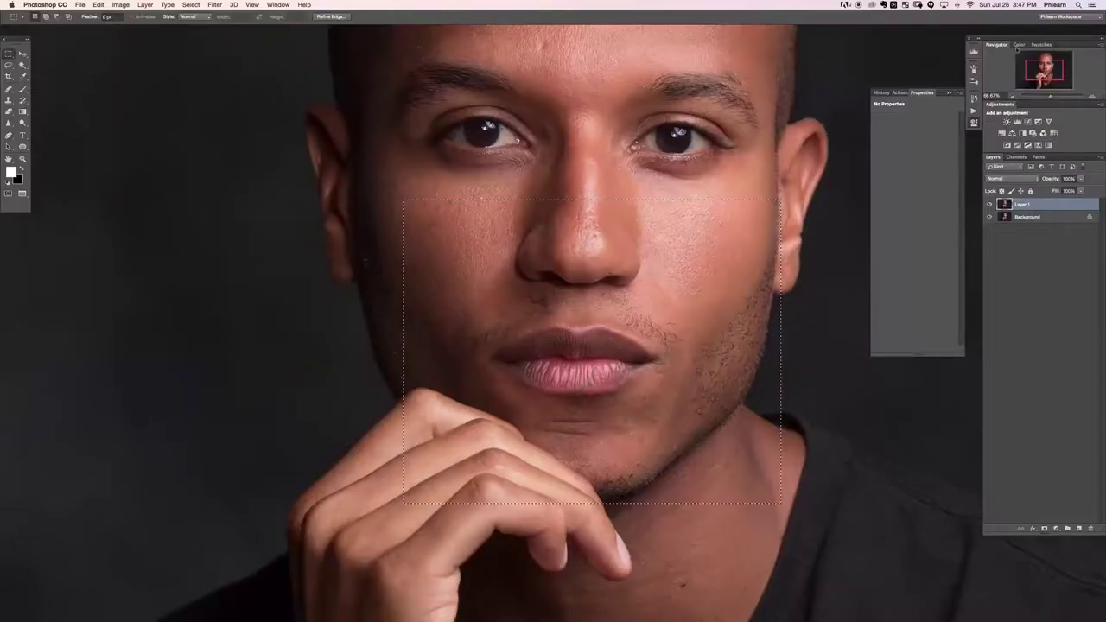
pyautogui.click(856, 354)
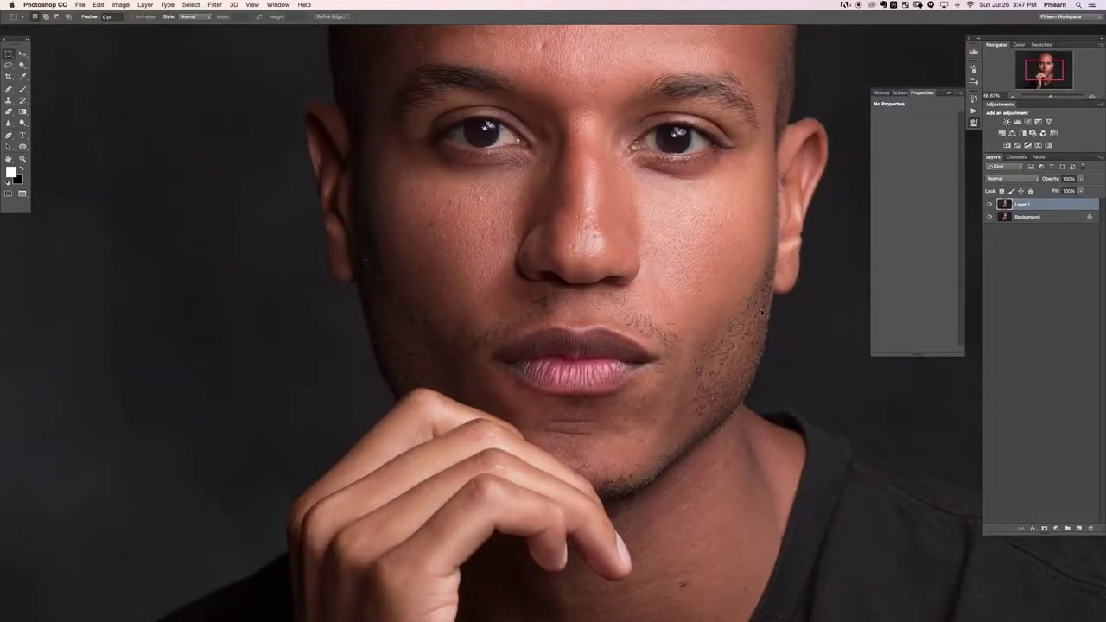
# Create a new layer and clean up the texture on the man's upper lip with the Healing Brush.
pyautogui.press('super+equal')
pyautogui.press('super+equal')
pyautogui.press('super+equal')
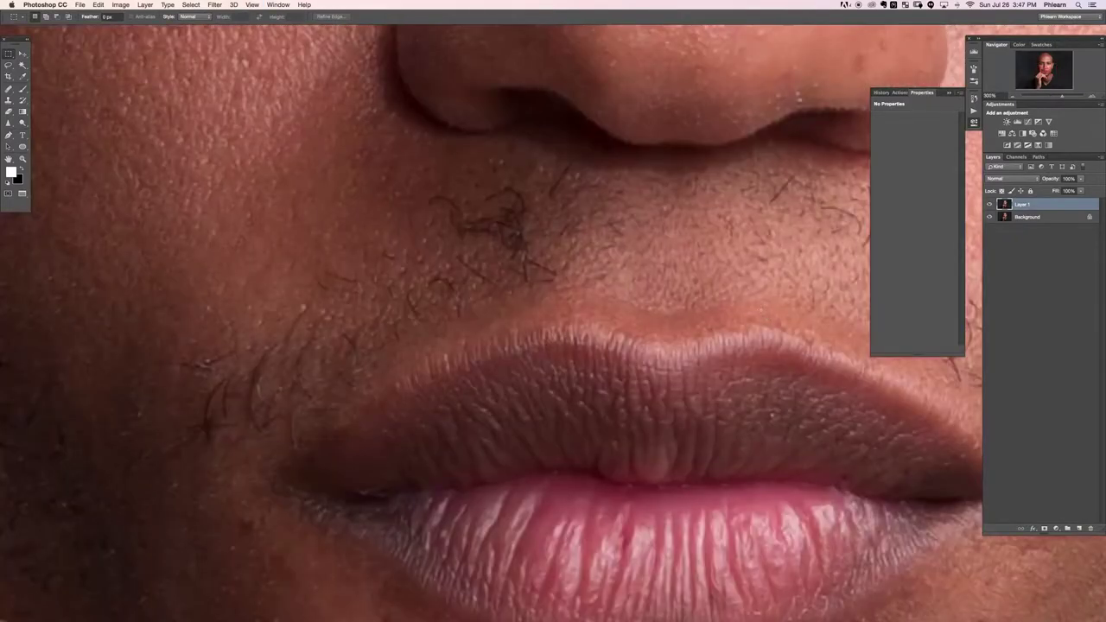
pyautogui.moveTo(765, 353); pyautogui.dragTo(657, 250)
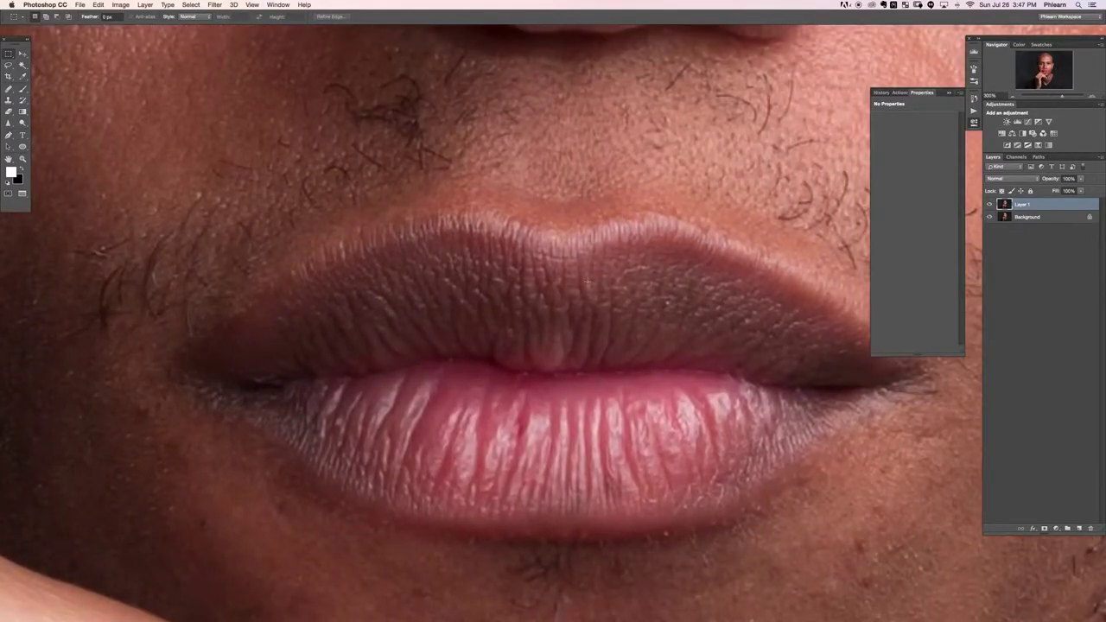
pyautogui.press('super+shift+alt+n')
pyautogui.press('j')
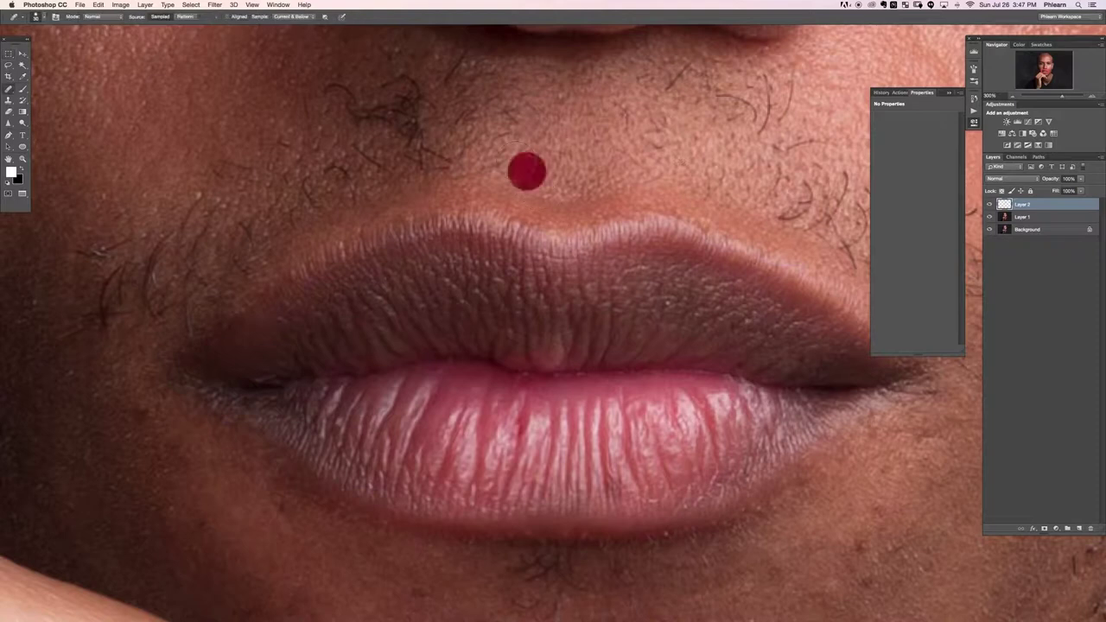
pyautogui.click(8, 90)
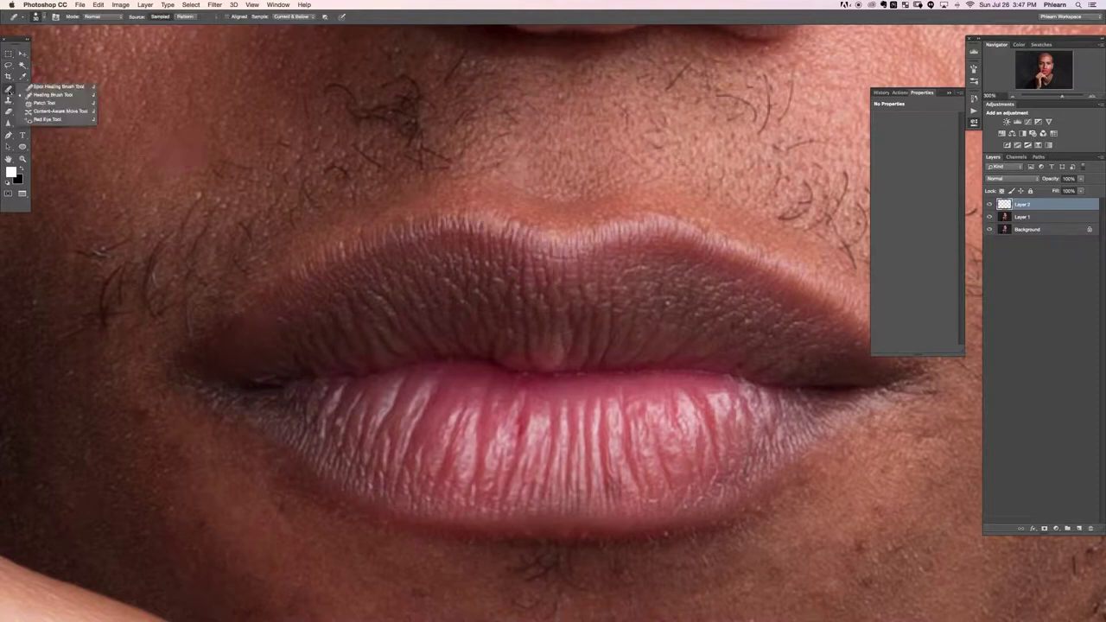
pyautogui.click(50, 94)
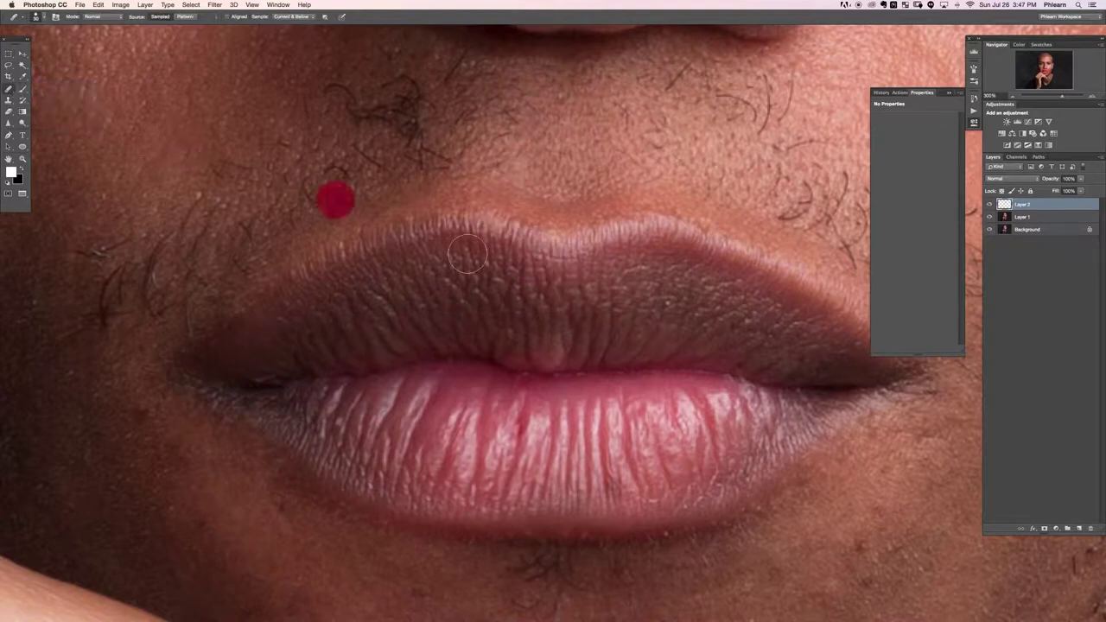
pyautogui.moveTo(652, 307)
pyautogui.mouseDown()
pyautogui.moveTo(617, 303)
pyautogui.moveTo(671, 301)
pyautogui.mouseUp()
pyautogui.keyDown('alt'); pyautogui.click(670, 323); pyautogui.keyUp('alt')
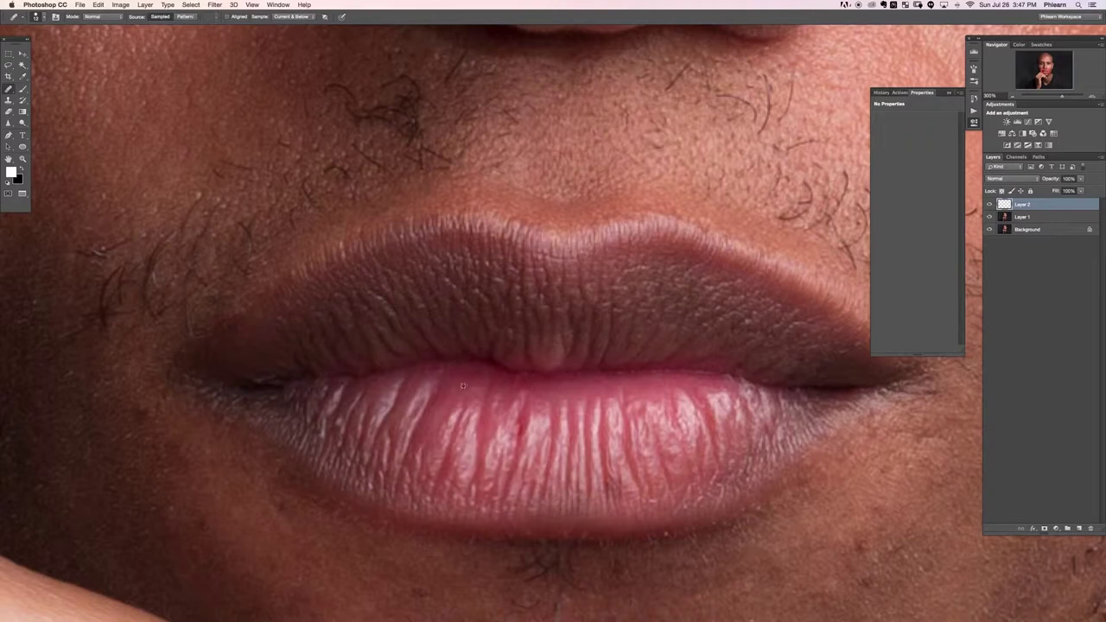
# Heal the blemishes at the corner of the mouth, along the line between the lips and at the upper lip's center.
pyautogui.keyDown('alt'); pyautogui.click(269, 362); pyautogui.keyUp('alt')
pyautogui.moveTo(264, 377); pyautogui.dragTo(271, 375)
pyautogui.keyDown('alt'); pyautogui.click(728, 365); pyautogui.keyUp('alt')
pyautogui.moveTo(731, 375); pyautogui.dragTo(732, 377)
pyautogui.keyDown('alt'); pyautogui.click(516, 347); pyautogui.keyUp('alt')
pyautogui.moveTo(514, 331); pyautogui.dragTo(510, 333)
# Add a Curves adjustment layer that brightens the image and invert its mask to black.
pyautogui.press('super+minus')
pyautogui.press('super+minus')
pyautogui.press('super+minus')
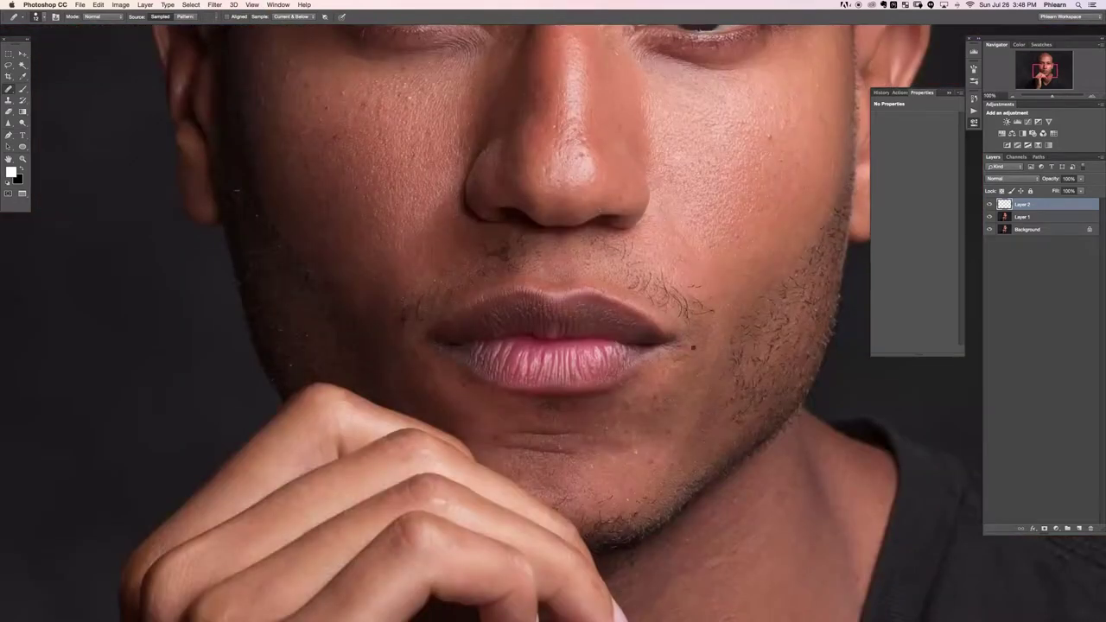
pyautogui.moveTo(629, 383); pyautogui.dragTo(645, 385)
pyautogui.moveTo(715, 331); pyautogui.dragTo(707, 336)
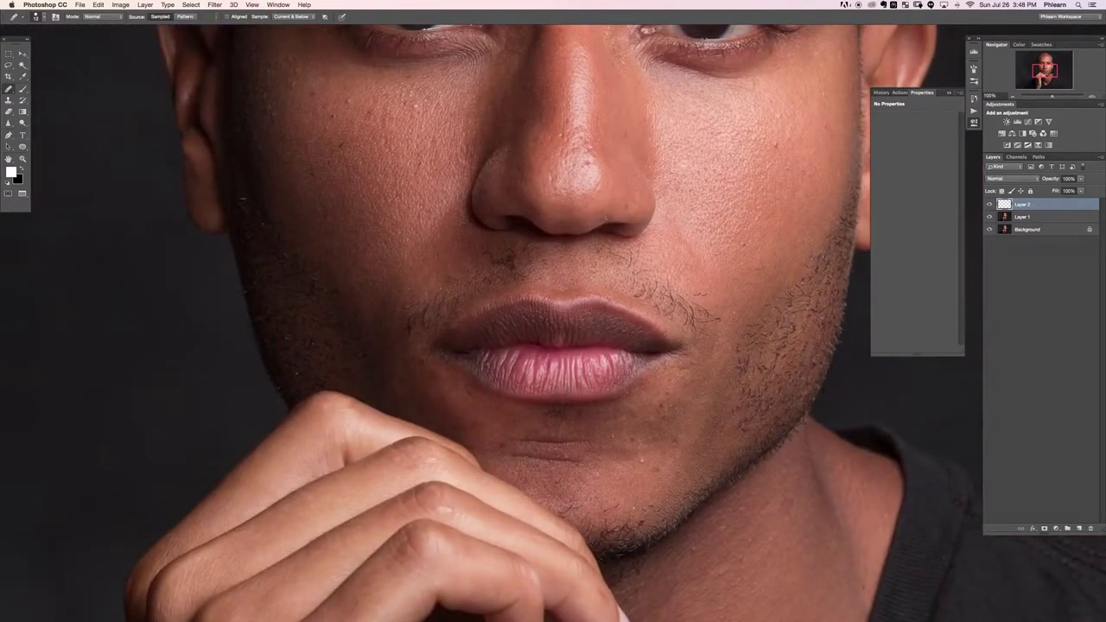
pyautogui.click(1056, 528)
pyautogui.click(1061, 573)
pyautogui.moveTo(920, 168); pyautogui.dragTo(922, 157)
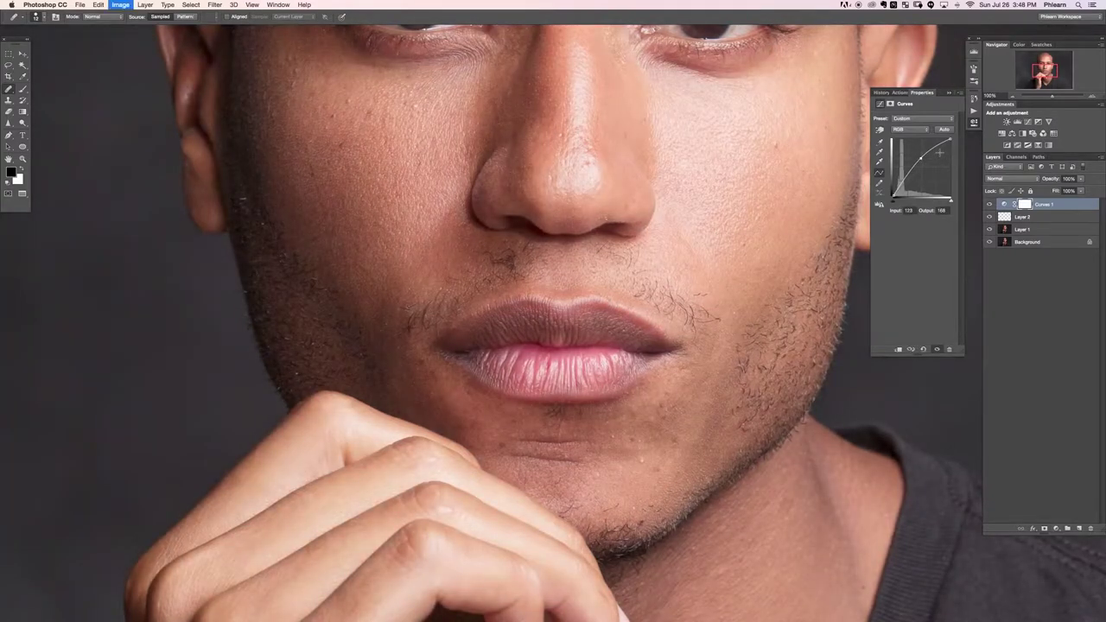
pyautogui.press('super+i')
# On a new layer above Curves 1, paint bright magenta guide strokes along the upper lip's top edge and across the lower lip's center.
pyautogui.press('b')
pyautogui.press('x')
pyautogui.press('super+shift+alt+n')
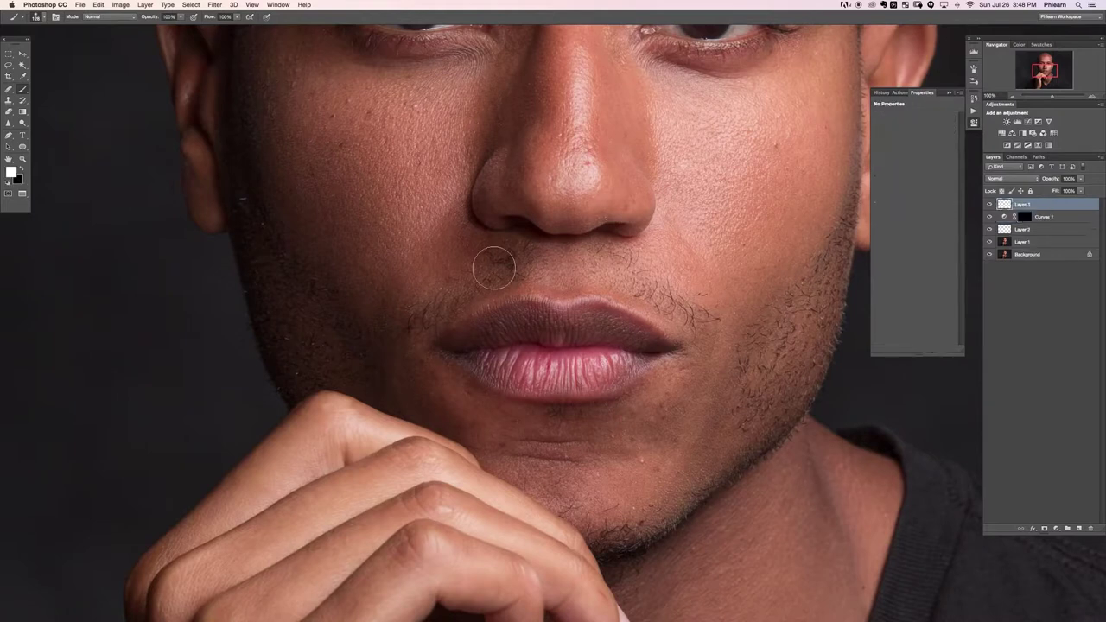
pyautogui.moveTo(419, 262); pyautogui.dragTo(391, 264)
pyautogui.click(12, 175)
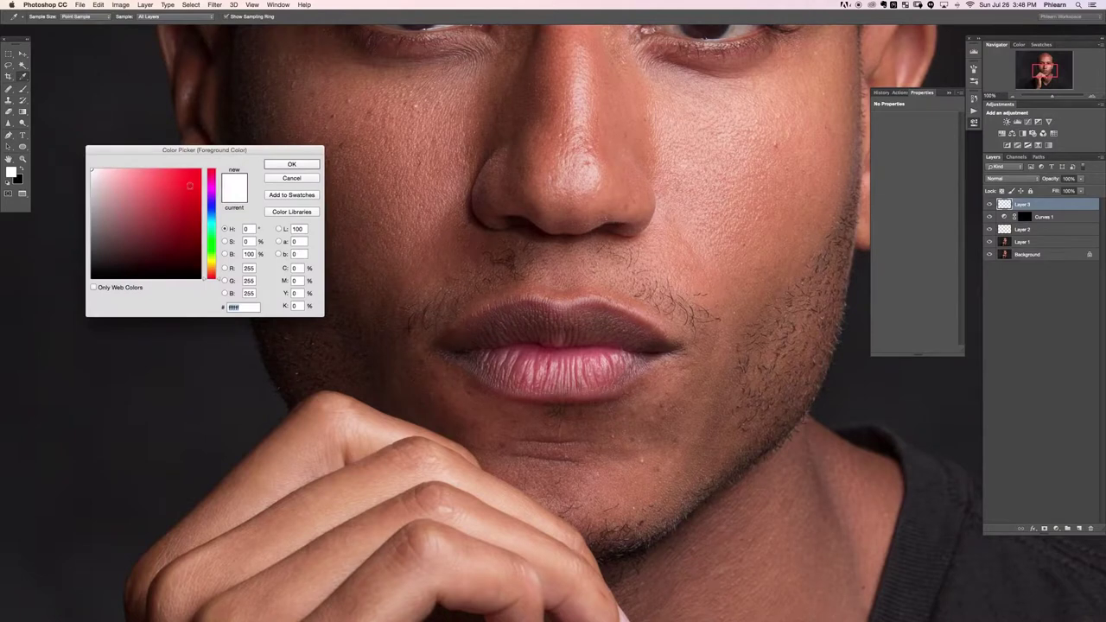
pyautogui.moveTo(214, 202); pyautogui.dragTo(211, 184)
pyautogui.click(200, 171)
pyautogui.click(291, 164)
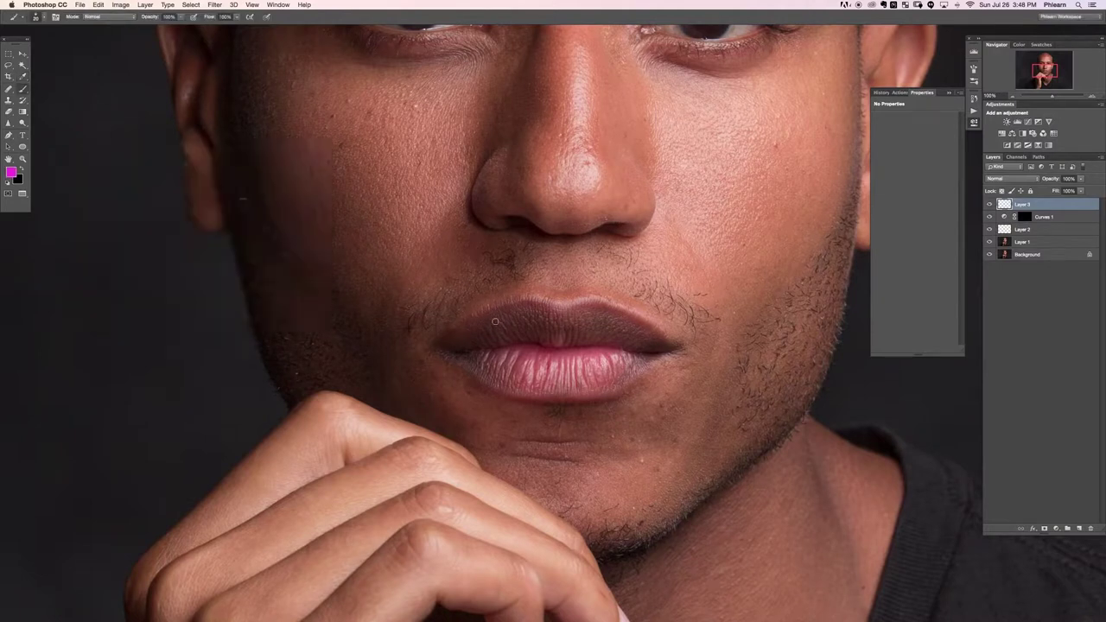
pyautogui.moveTo(454, 327)
pyautogui.mouseDown()
pyautogui.moveTo(509, 302)
pyautogui.moveTo(553, 301)
pyautogui.mouseUp()
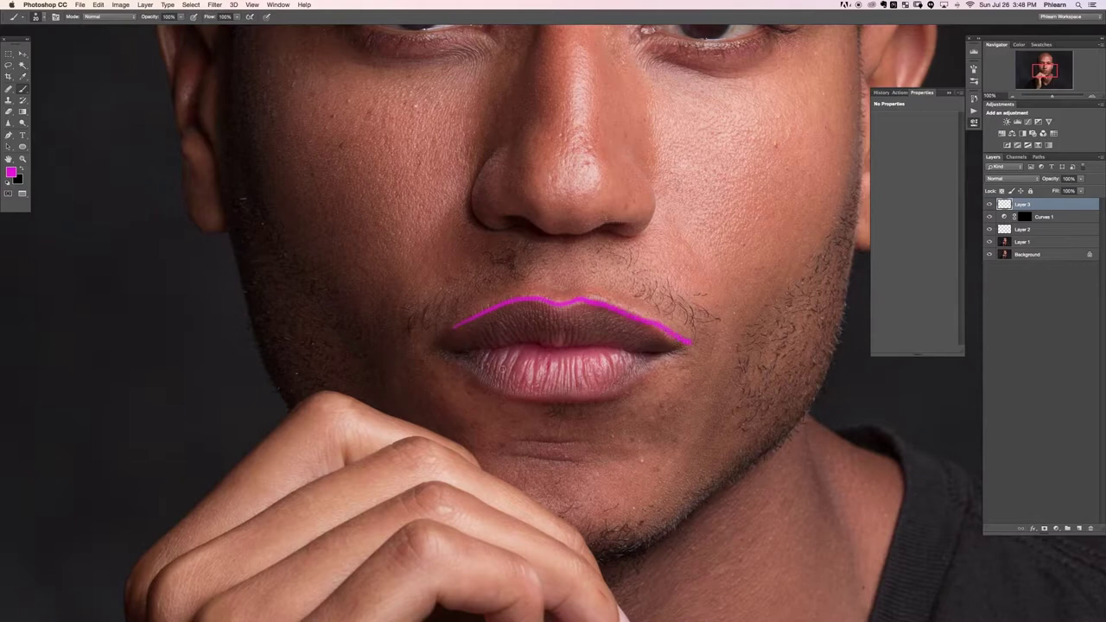
pyautogui.moveTo(515, 368)
pyautogui.mouseDown()
pyautogui.moveTo(608, 363)
pyautogui.moveTo(518, 367)
pyautogui.moveTo(528, 363)
pyautogui.mouseUp()
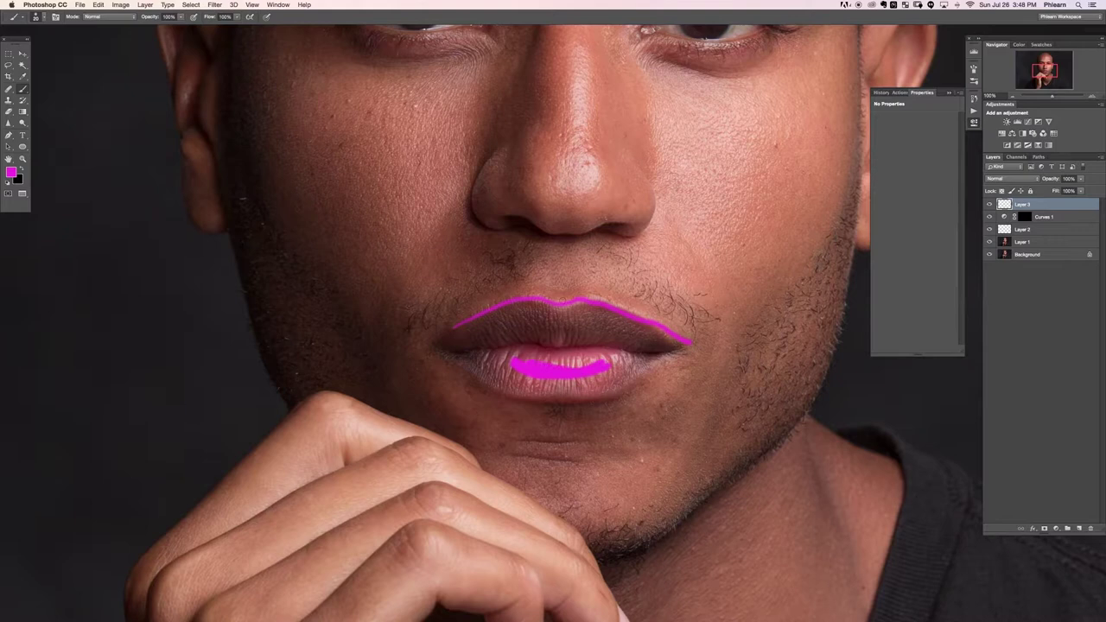
# Mark the ridges above the upper lip and the area below the lower lip with magenta guide strokes, and delete the guide layer.
pyautogui.moveTo(542, 258); pyautogui.dragTo(542, 290)
pyautogui.moveTo(582, 254)
pyautogui.mouseDown()
pyautogui.moveTo(584, 288)
pyautogui.moveTo(585, 250)
pyautogui.moveTo(547, 281)
pyautogui.mouseUp()
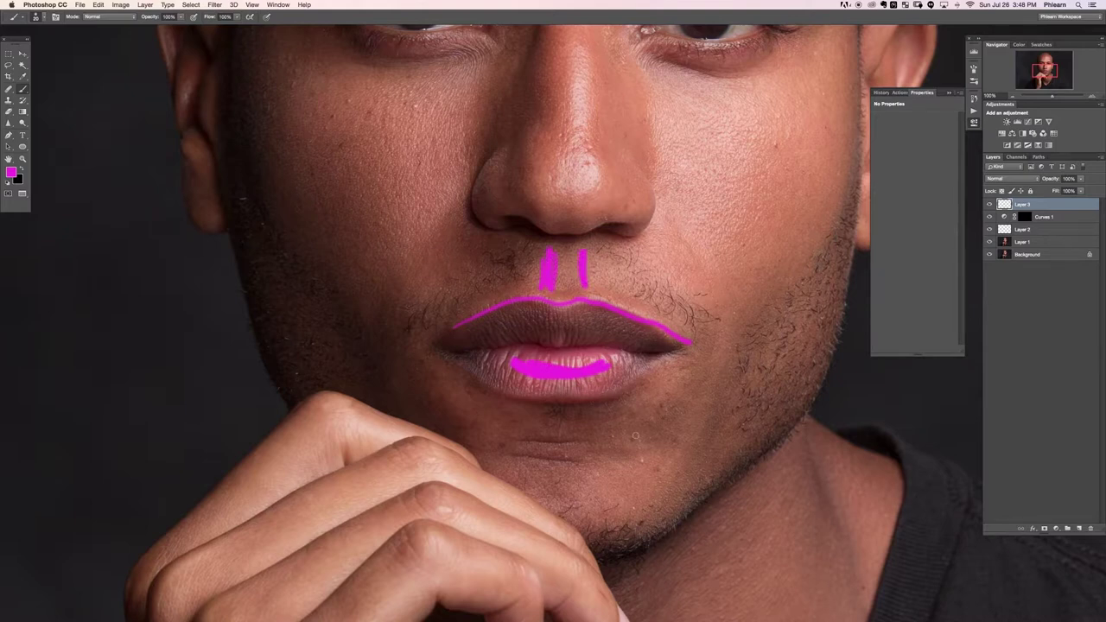
pyautogui.moveTo(553, 408)
pyautogui.mouseDown()
pyautogui.moveTo(536, 406)
pyautogui.moveTo(590, 406)
pyautogui.moveTo(605, 423)
pyautogui.mouseUp()
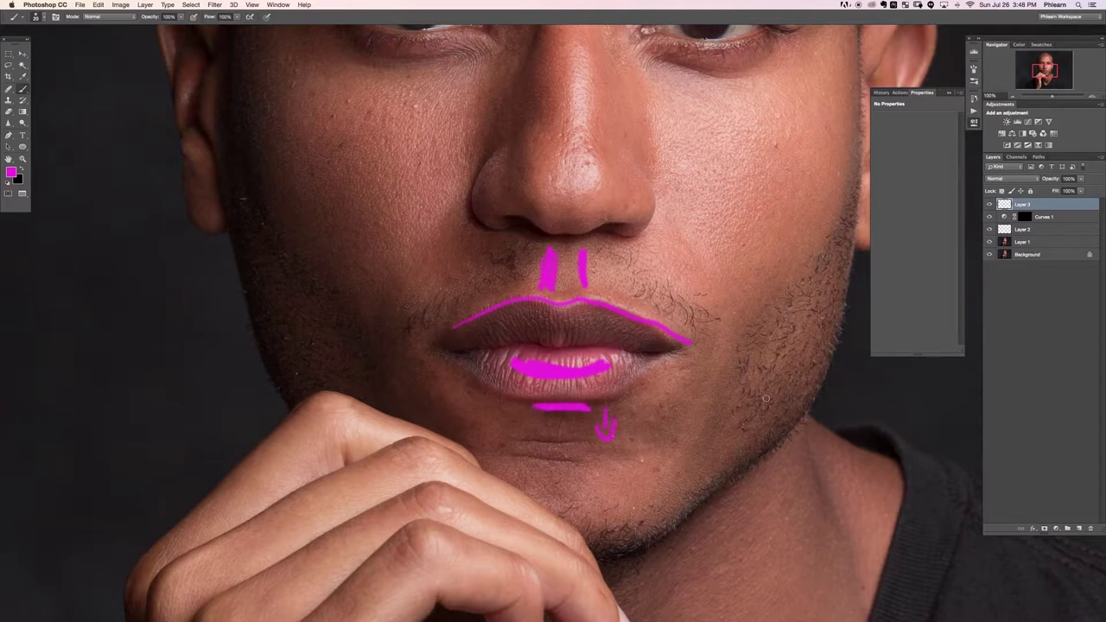
pyautogui.press('BackSpace')
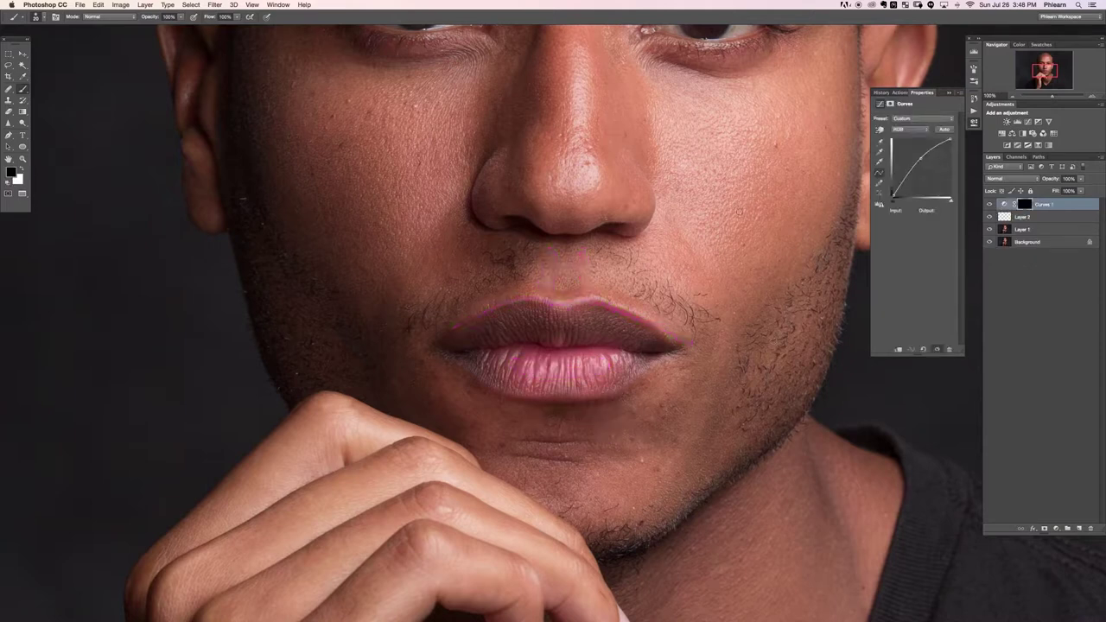
# Paint white on the Curves 1 mask with a soft brush at 20% flow to brighten the lip edges, lower lip and philtrum.
pyautogui.click(1025, 204)
pyautogui.press('x')
pyautogui.rightClick(512, 271)
pyautogui.click(540, 346)
pyautogui.click(479, 337)
pyautogui.moveTo(577, 311)
pyautogui.mouseDown()
pyautogui.moveTo(554, 310)
pyautogui.moveTo(572, 308)
pyautogui.mouseUp()
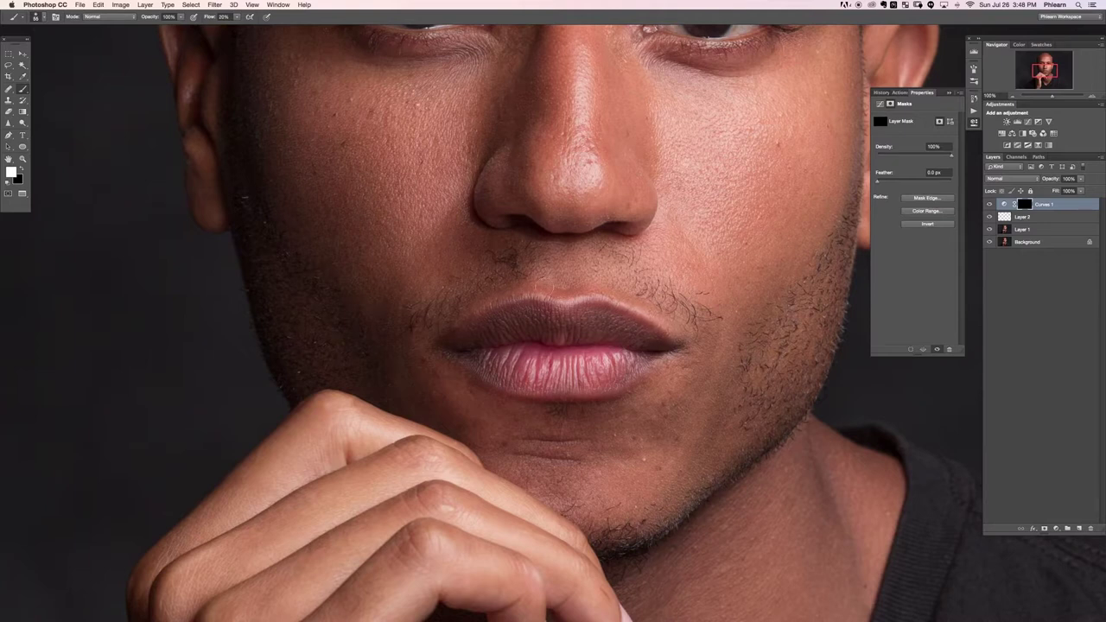
pyautogui.moveTo(592, 278); pyautogui.dragTo(587, 278)
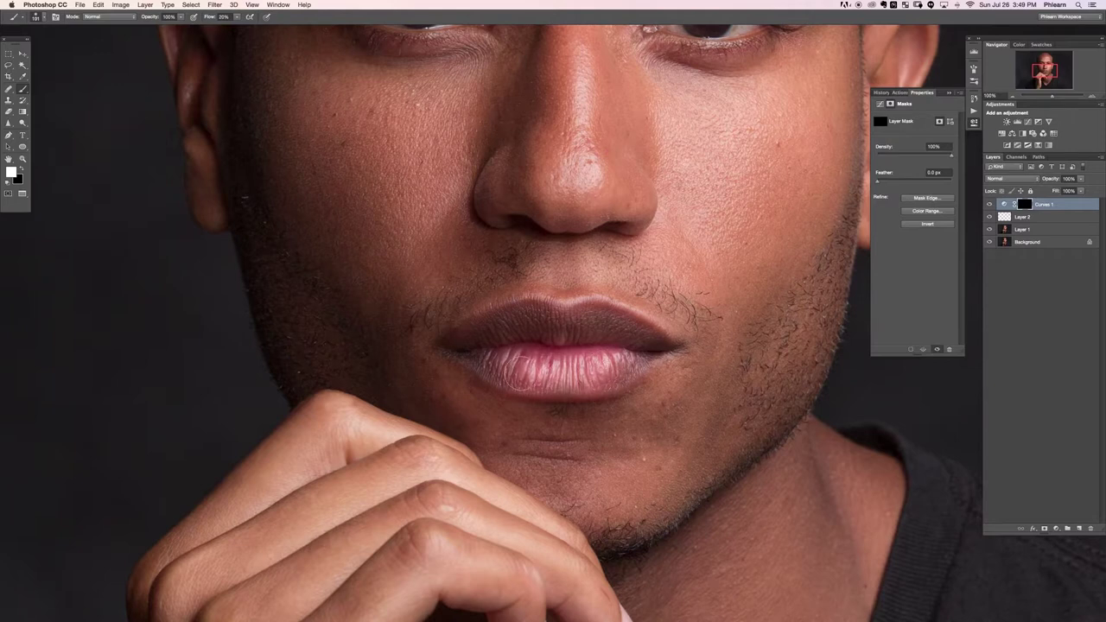
# Compare the lips with and without the Curves 1 brightening at different zoom levels.
pyautogui.click(989, 204)
pyautogui.click(989, 206)
pyautogui.press('super+minus')
pyautogui.press('super+minus')
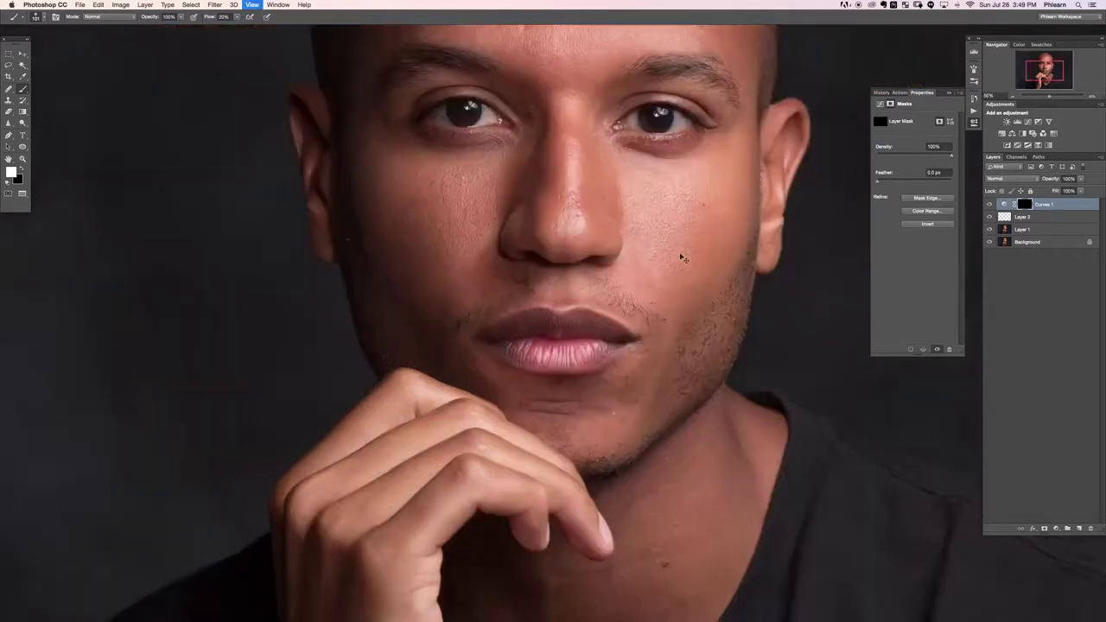
pyautogui.press('super+plus')
pyautogui.click(989, 204)
pyautogui.click(990, 204)
# Add a second Curves adjustment layer that darkens the midtones to output 111, and invert its mask to black.
pyautogui.click(1056, 528)
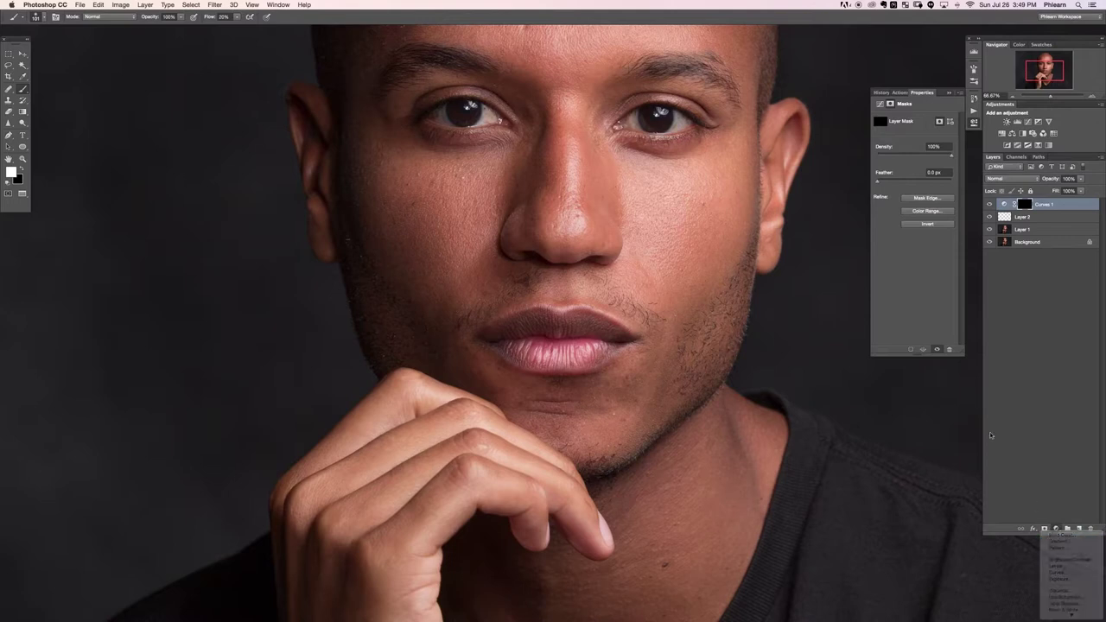
pyautogui.click(1067, 574)
pyautogui.moveTo(921, 169); pyautogui.dragTo(922, 173)
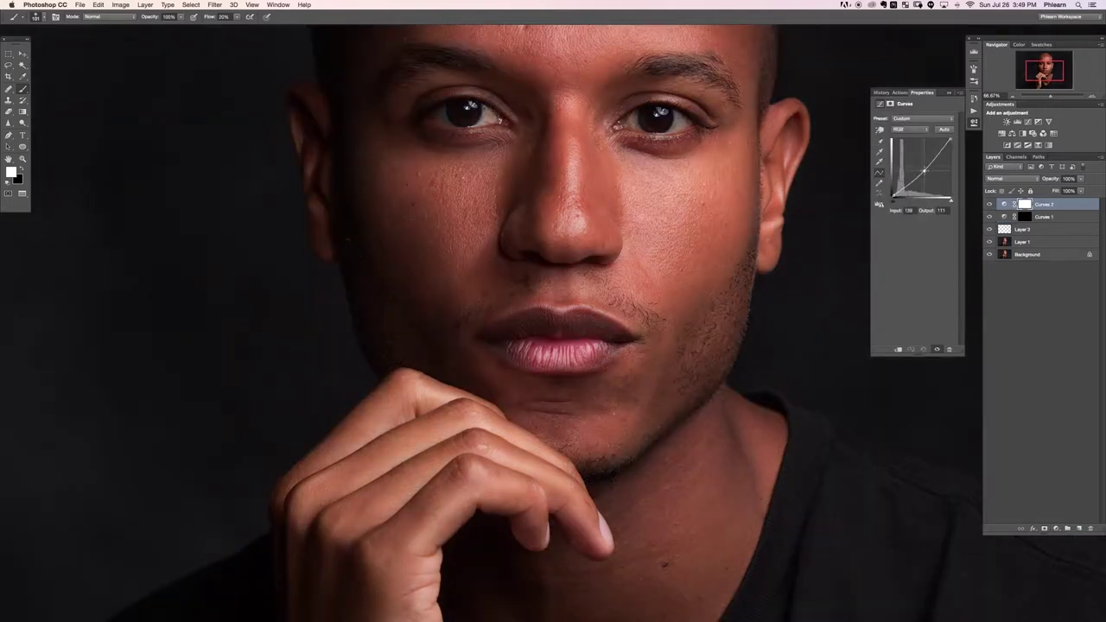
pyautogui.moveTo(924, 171); pyautogui.dragTo(927, 173)
pyautogui.hotkey('ctrl', 'i')
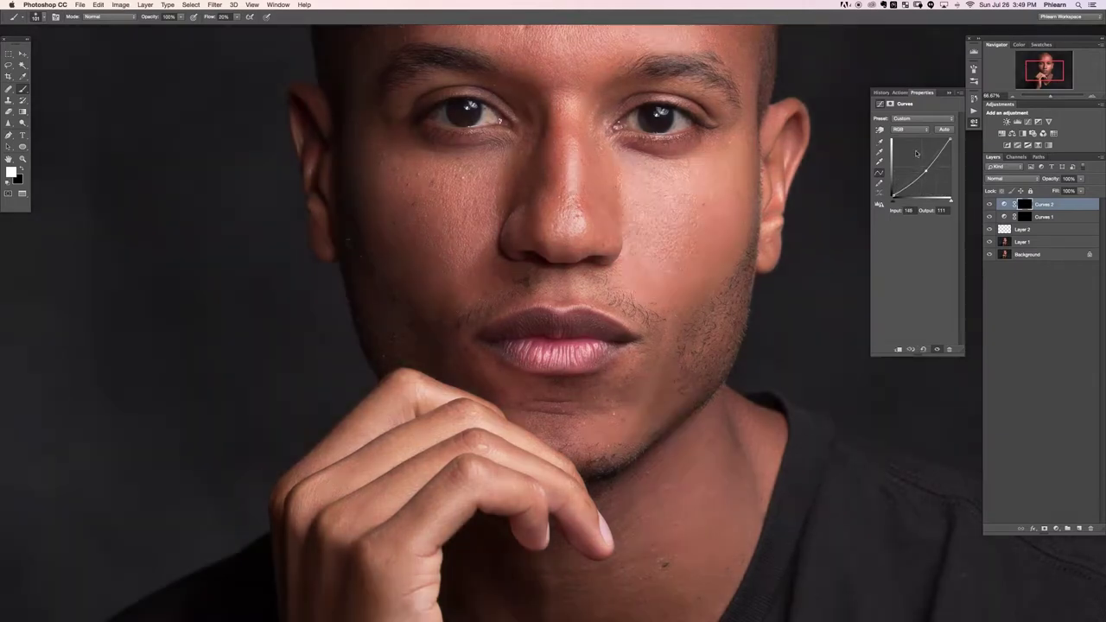
# Paint white on the Curves 2 mask to deepen the shadow beneath the lower lip, comparing the lips with and without the layer.
pyautogui.hotkey('ctrl', '+')
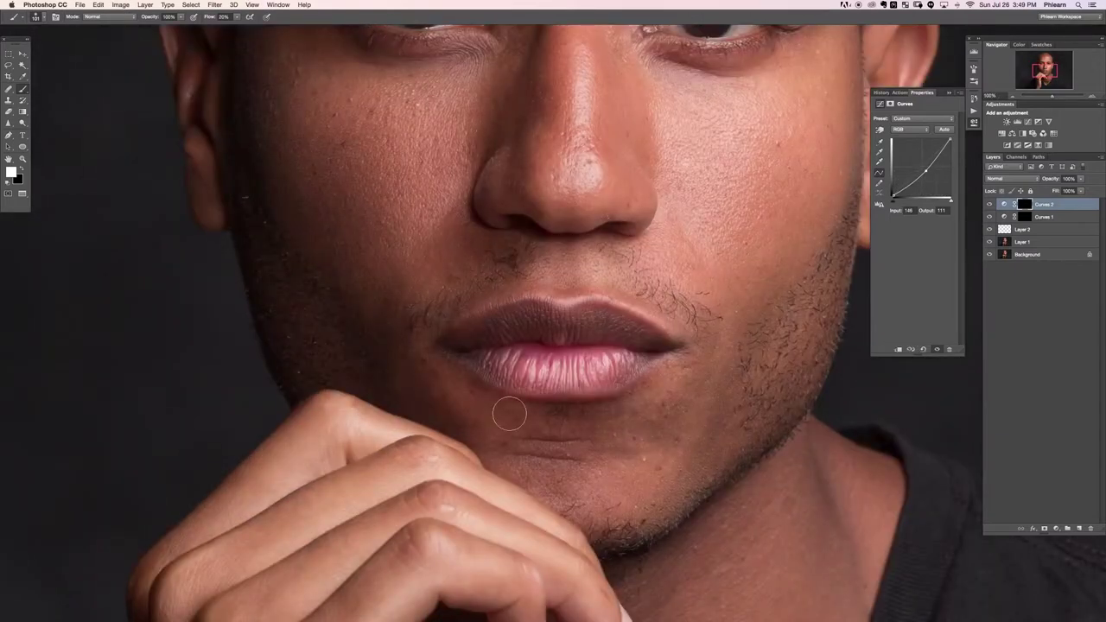
pyautogui.moveTo(551, 401)
pyautogui.keyDown('ctrl'); pyautogui.keyDown('alt'); pyautogui.mouseDown()
pyautogui.moveTo(611, 391)
pyautogui.moveTo(552, 406)
pyautogui.moveTo(500, 396)
pyautogui.moveTo(518, 415)
pyautogui.moveTo(546, 419)
pyautogui.moveTo(612, 405)
pyautogui.moveTo(503, 394)
pyautogui.mouseUp(); pyautogui.keyUp('alt'); pyautogui.keyUp('ctrl')
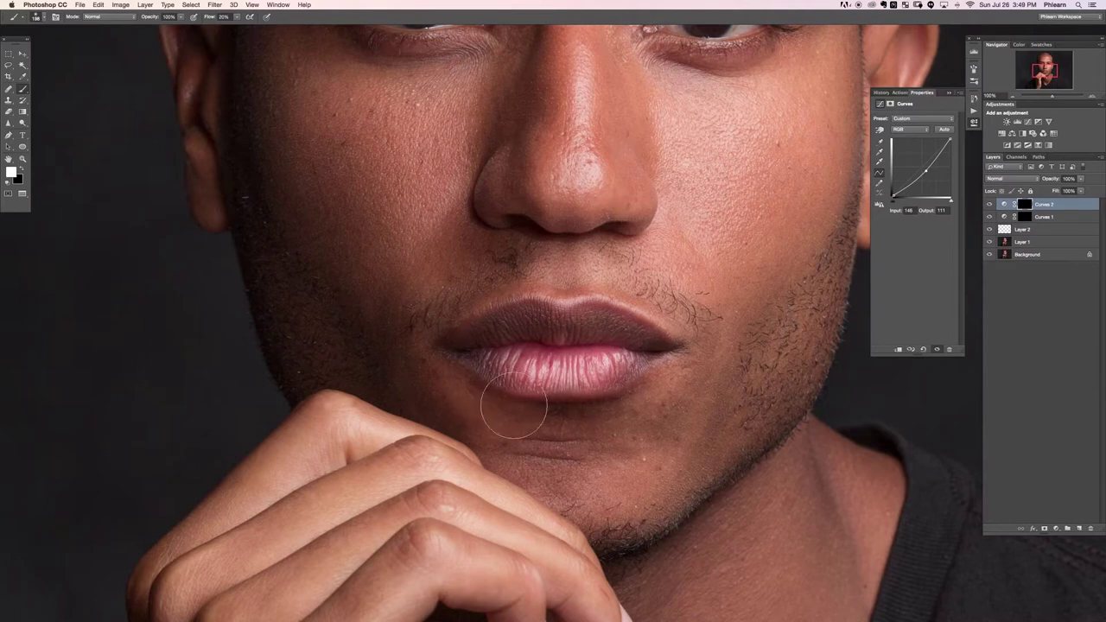
pyautogui.click(990, 205)
pyautogui.click(991, 204)
pyautogui.click(990, 205)
pyautogui.click(989, 205)
pyautogui.press('super+0')
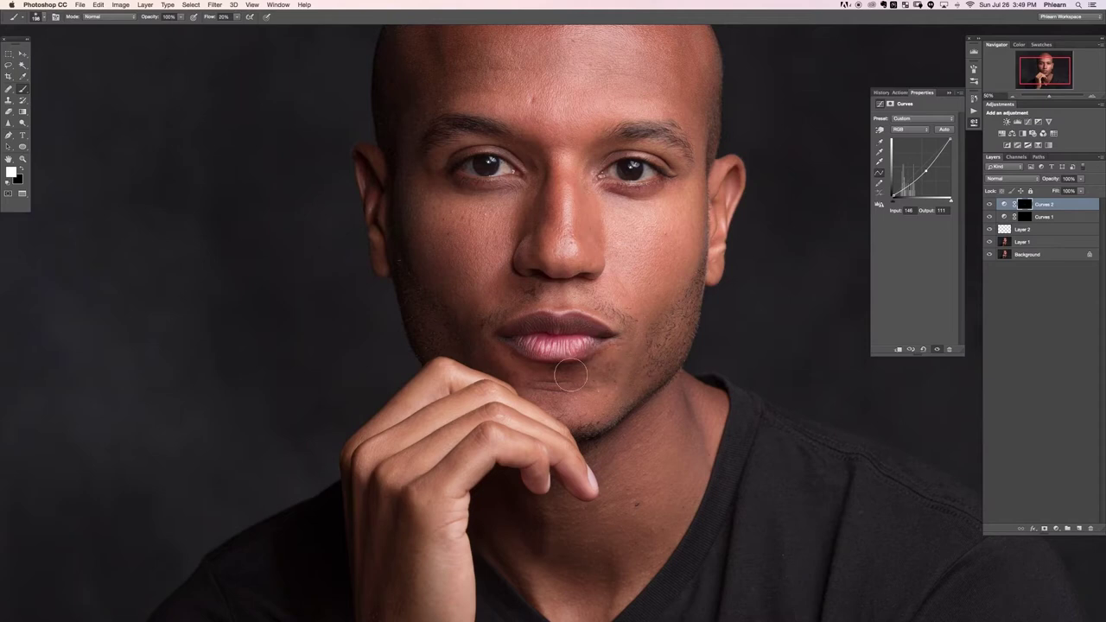
pyautogui.moveTo(595, 331); pyautogui.dragTo(598, 328)
# Group Curves 2, Curves 1, Layer 2 and Layer 1 into one layer group above the Background.
pyautogui.keyDown('shift'); pyautogui.click(1068, 246); pyautogui.keyUp('shift')
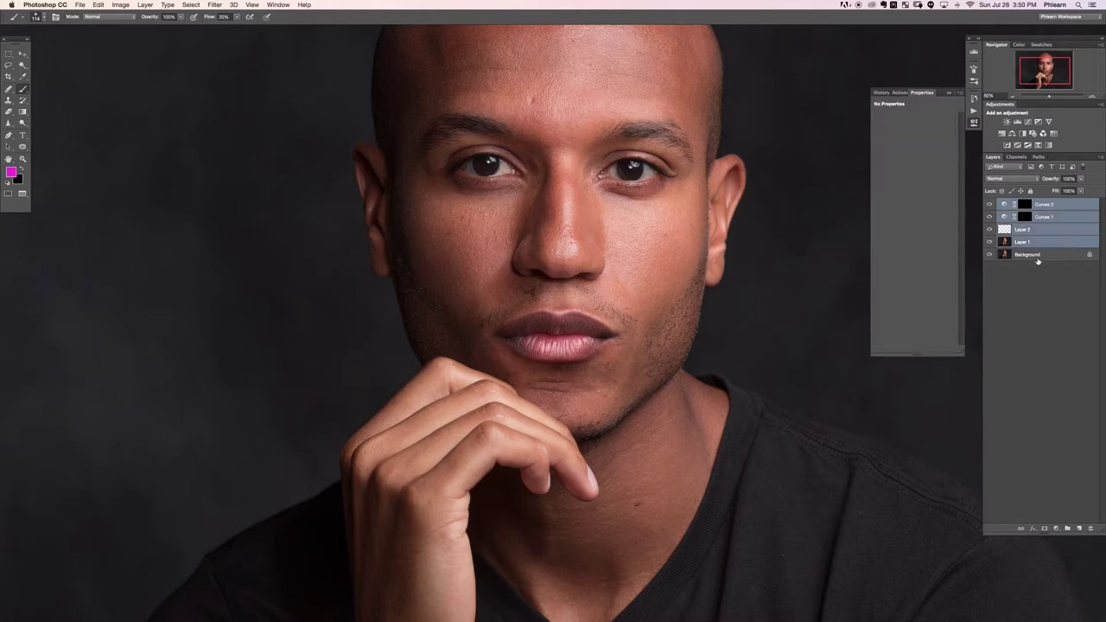
pyautogui.press('super+g')
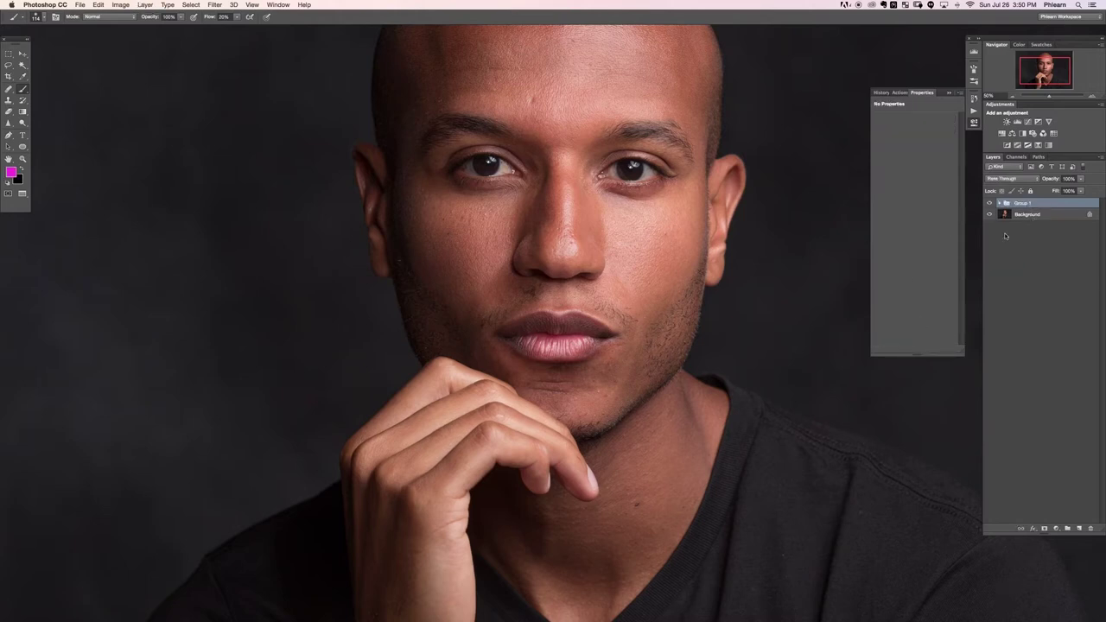
# Toggle the man's retouching group repeatedly to compare the portrait before and after.
pyautogui.press('super+comma')
pyautogui.press('super+comma')
pyautogui.press('super+comma')
pyautogui.press('super+comma')
pyautogui.press('super+comma')
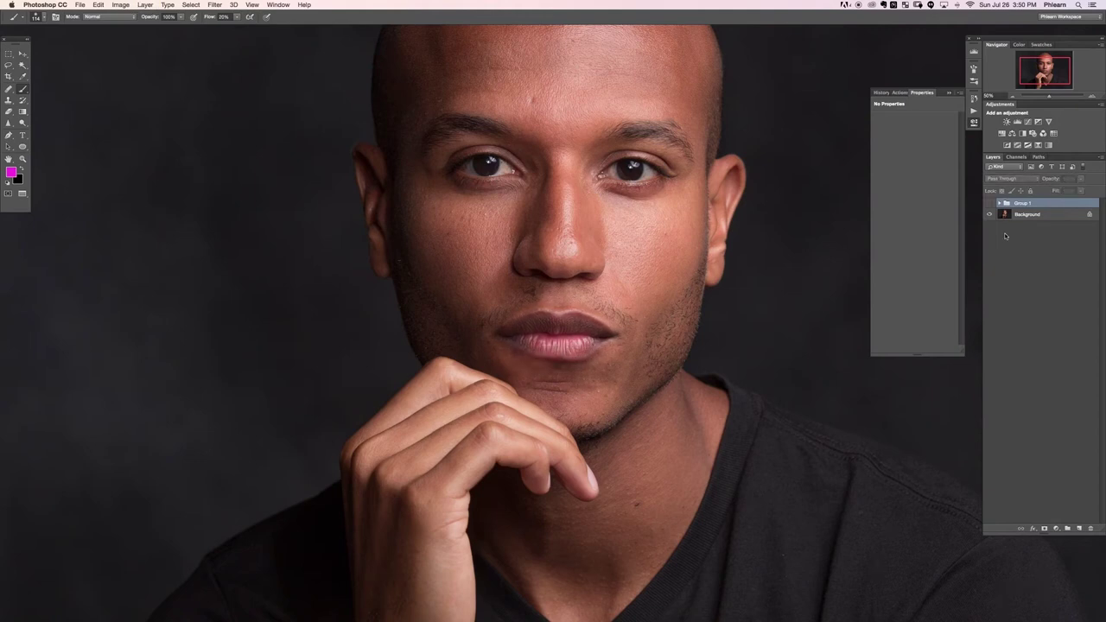
pyautogui.press('super+comma')
pyautogui.press('super+comma')
pyautogui.press('super+comma')
pyautogui.press('super+comma')
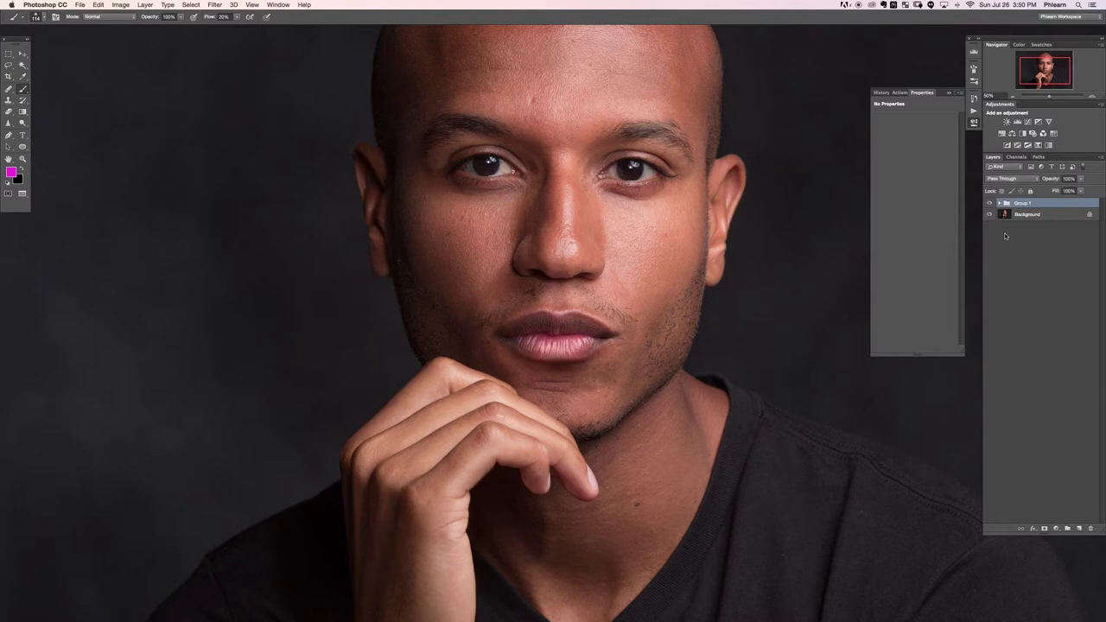
pyautogui.press('super+comma')
pyautogui.press('super+comma')
pyautogui.press('super+comma')
# Display both portraits in floating windows, reduce their zoom, and place the woman's document beside the man's.
pyautogui.press('f')
pyautogui.press('f')
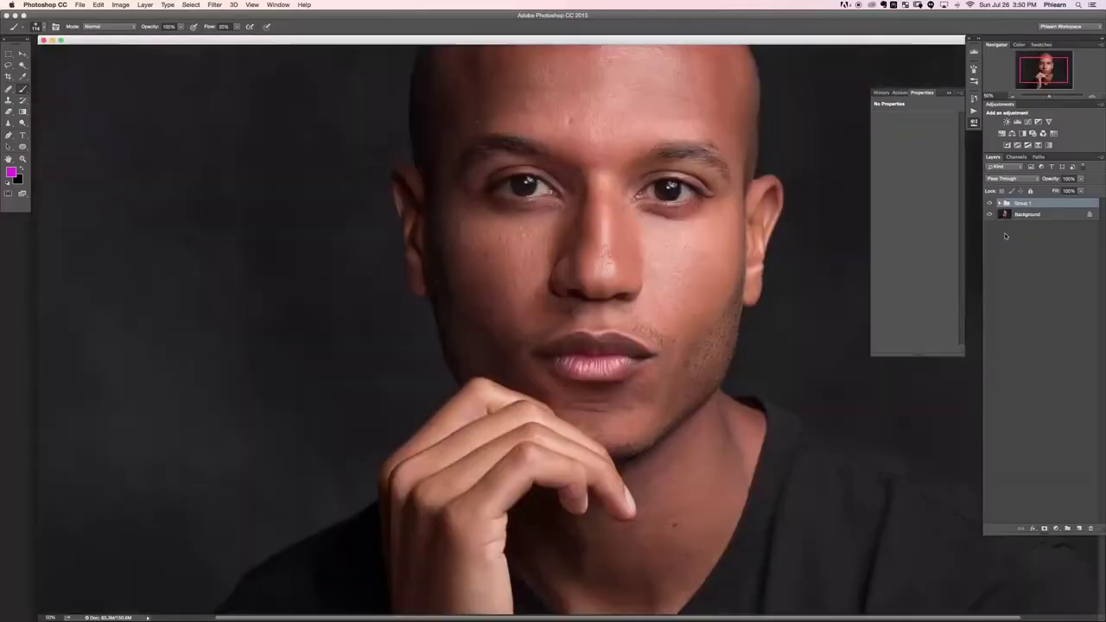
pyautogui.press('super+minus')
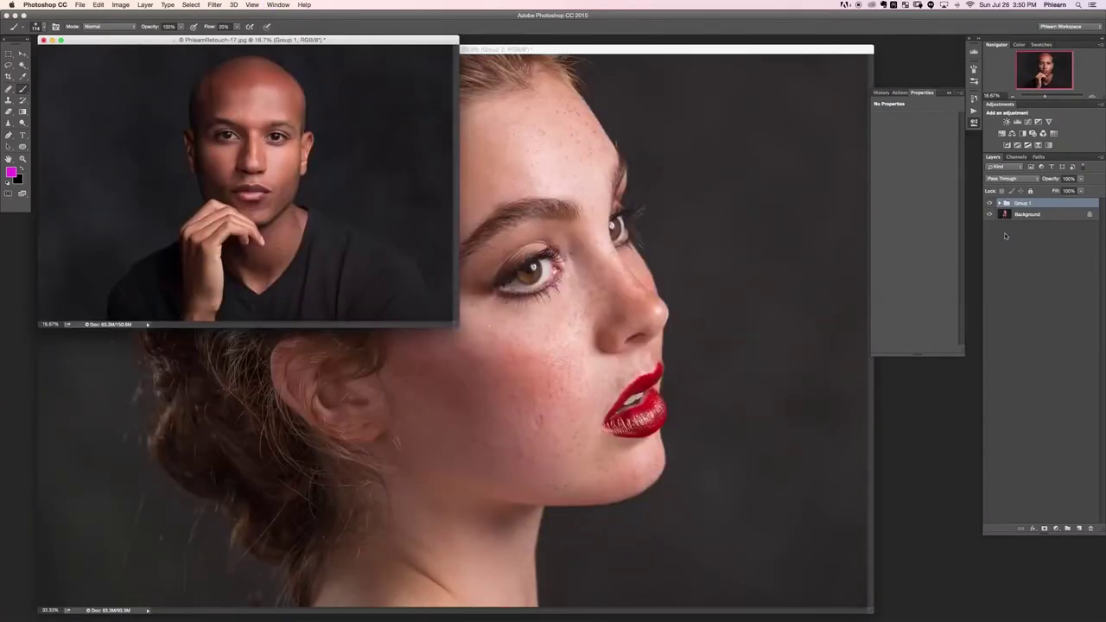
pyautogui.click(756, 49)
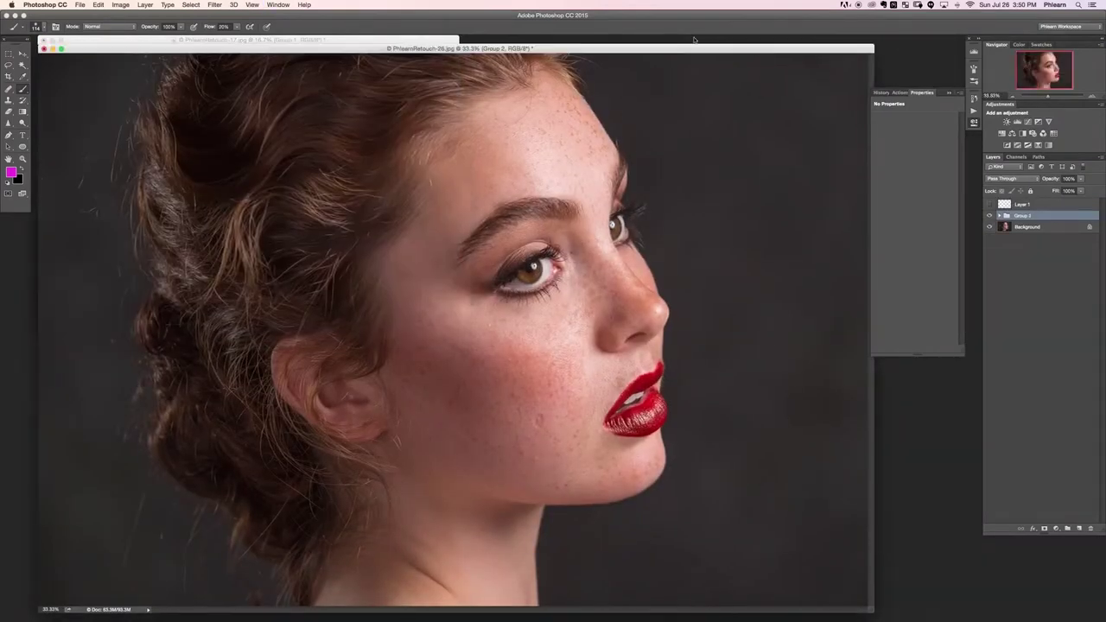
pyautogui.press('super+minus')
pyautogui.press('super+minus')
pyautogui.press('super+minus')
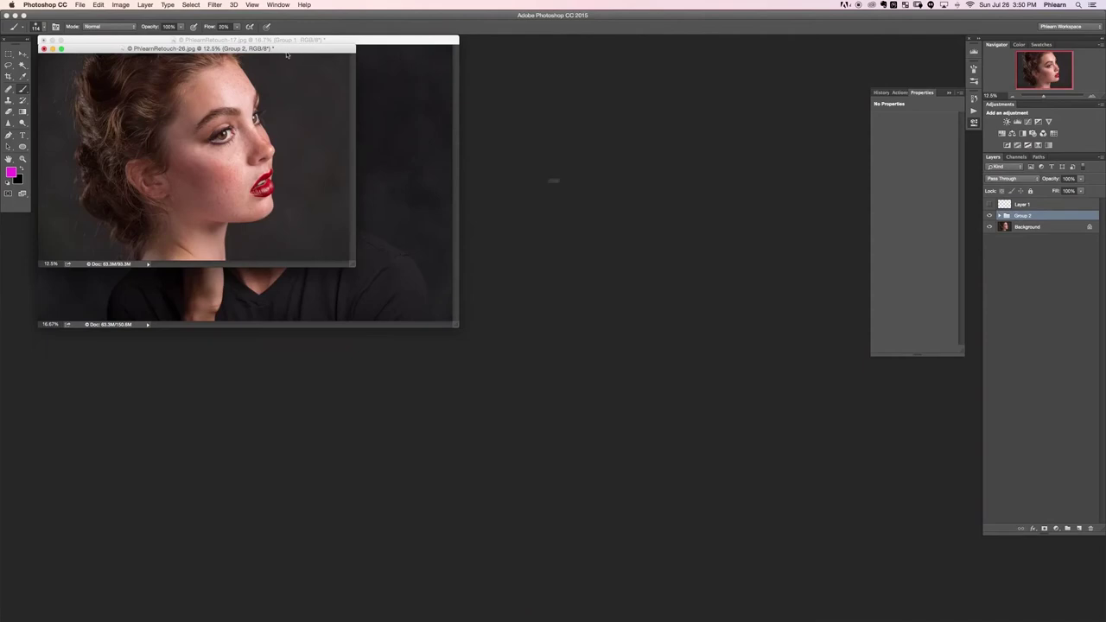
pyautogui.click(287, 55)
pyautogui.click(618, 203)
pyautogui.moveTo(308, 49); pyautogui.dragTo(771, 85)
# Toggle Group 2 in the woman's portrait to compare her lips before and after retouching.
pyautogui.press('super+comma')
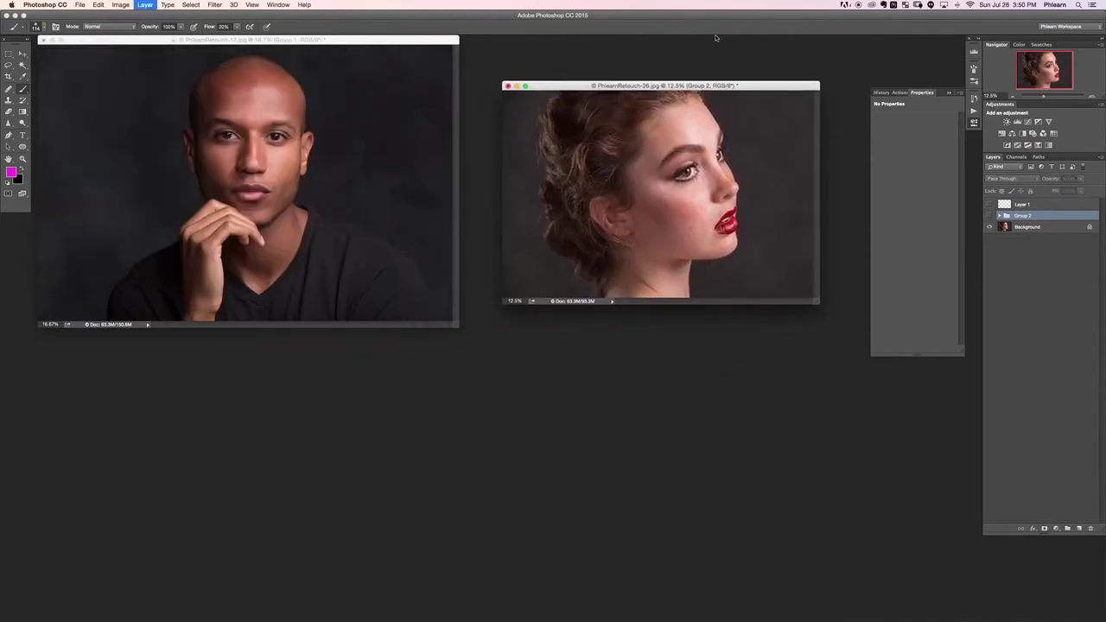
pyautogui.press('super+comma')
pyautogui.press('super+comma')
pyautogui.press('super+comma')
pyautogui.press('super+comma')
pyautogui.press('super+comma')
pyautogui.press('super+comma')
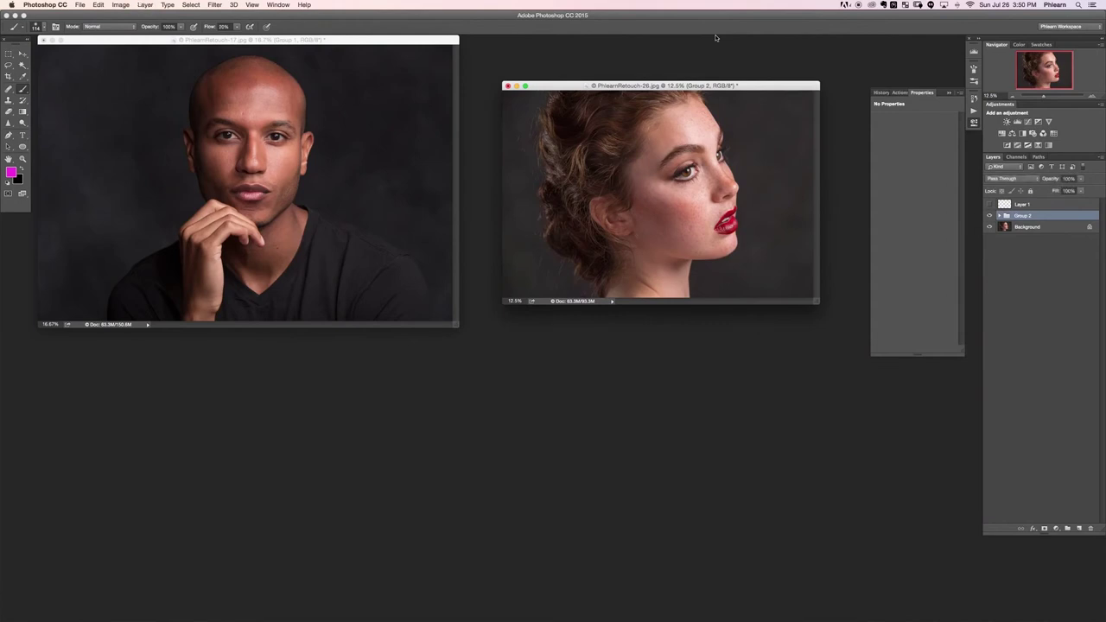
pyautogui.press('super+comma')
# Activate the man's document and toggle Group 1 to compare his lips before and after retouching.
pyautogui.moveTo(368, 41); pyautogui.dragTo(370, 49)
pyautogui.press('super+comma')
pyautogui.press('super+comma')
pyautogui.press('super+comma')
pyautogui.press('super+comma')
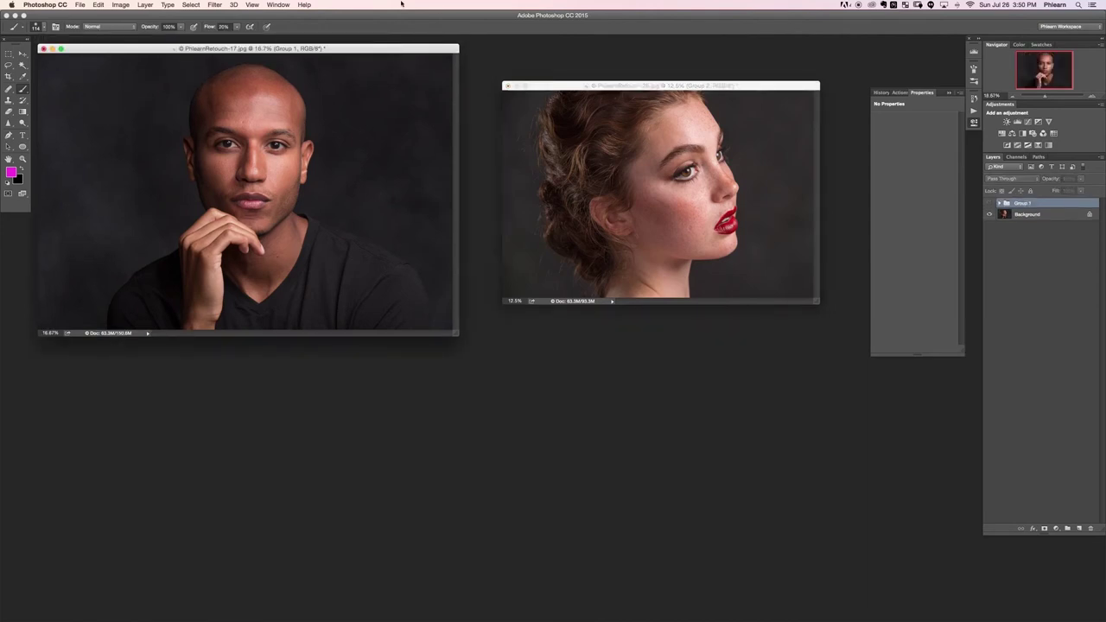
pyautogui.press('super+comma')
pyautogui.press('super+comma')
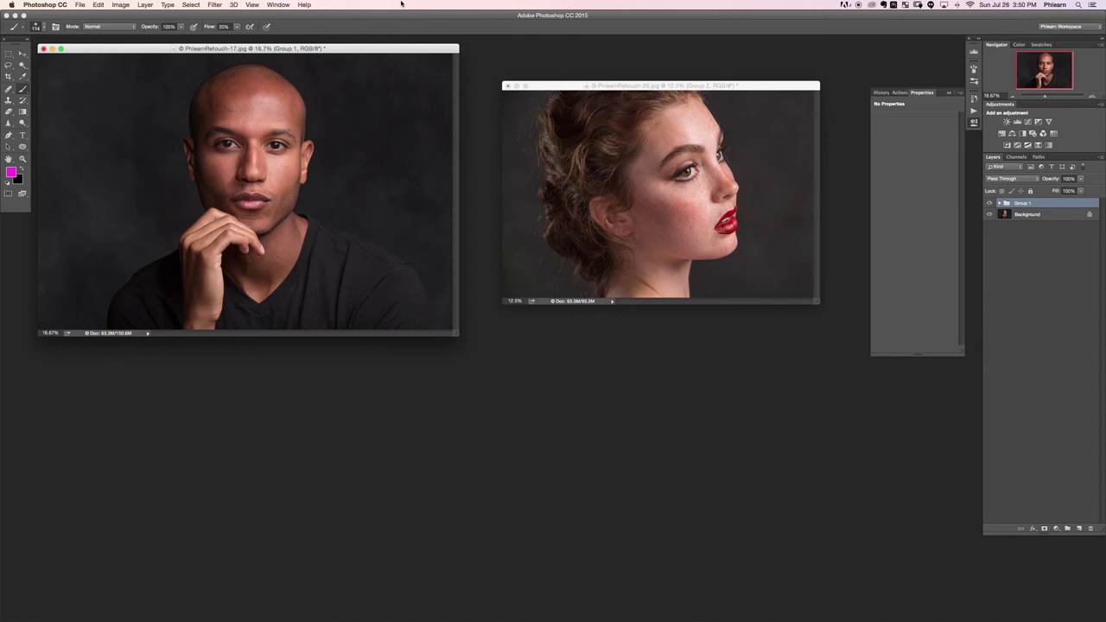